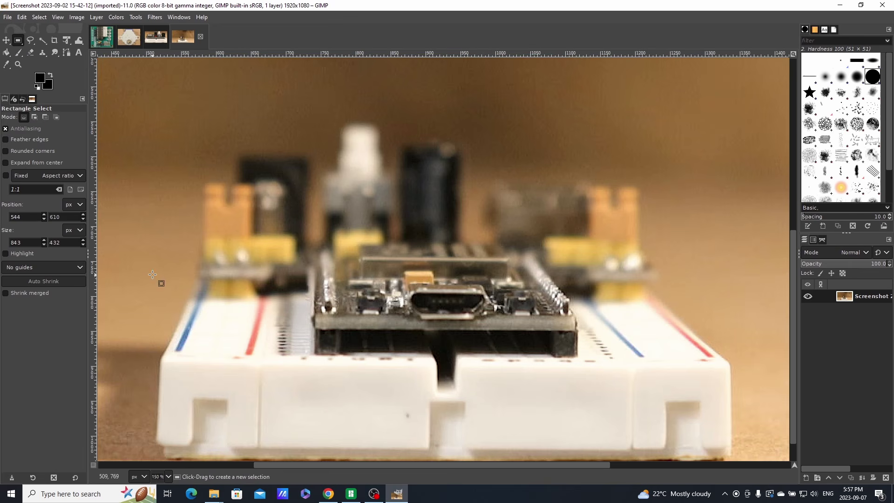
Draw a rectangular selection about 826 × 260 px around the white breadboard in the photo
drag(155, 280, 732, 459)
drag(165, 357, 166, 357)
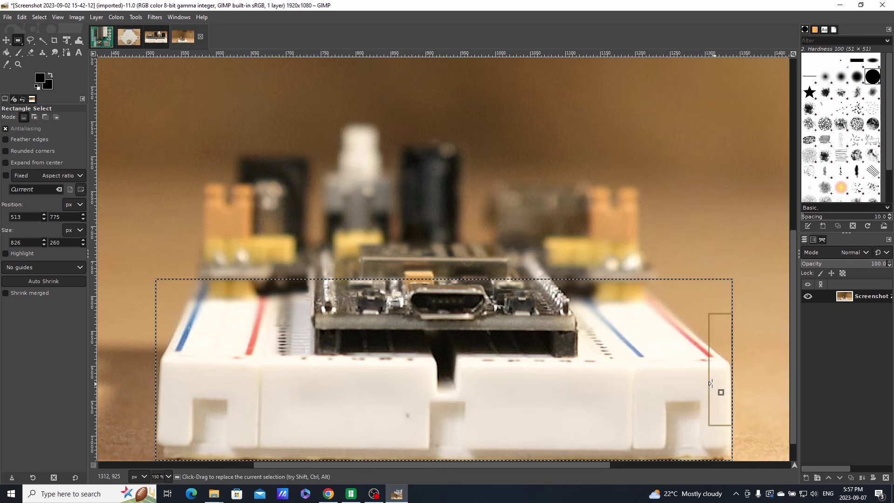
Try cropping the image to the breadboard selection and undo the crop
right_click(399, 236)
mouse_move(433, 296)
click(543, 355)
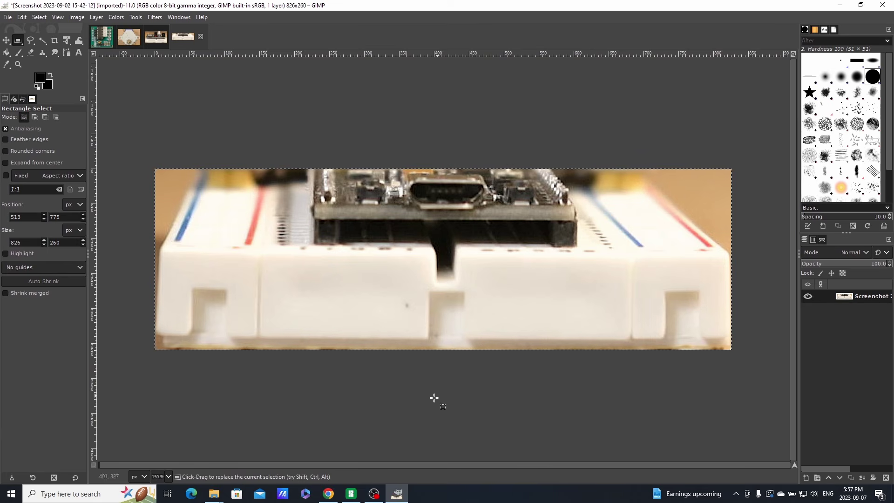
key(ctrl+z)
Extend the selection upward to 826 × 313 px to cover the whole microcontroller board, and crop the image to it
drag(461, 187, 461, 148)
right_click(462, 236)
mouse_move(496, 305)
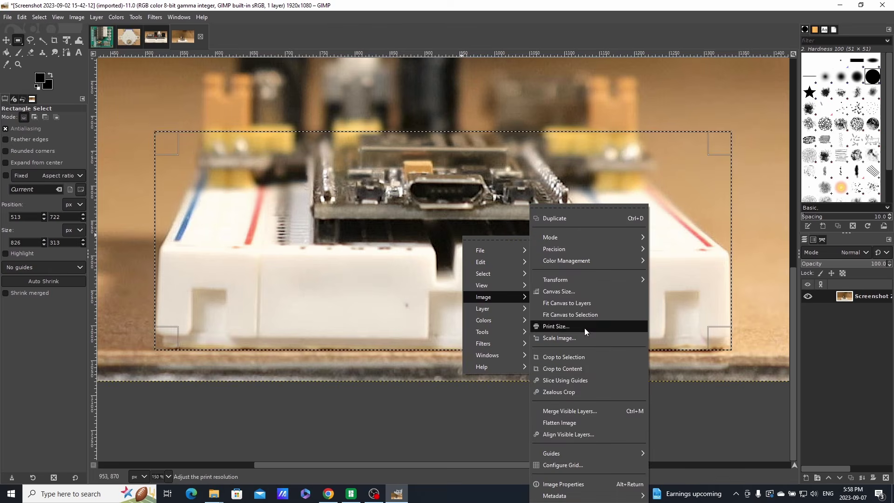
click(592, 325)
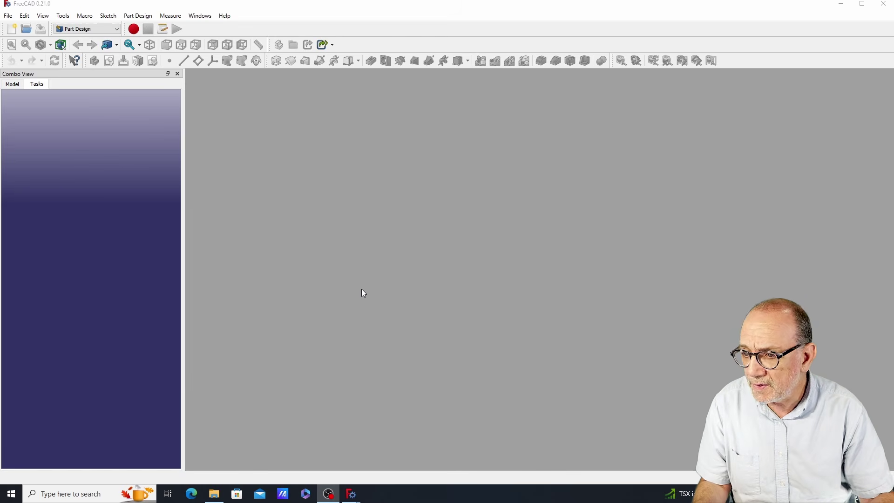
Switch to FreeCAD, create a new document and add a body to it
click(9, 16)
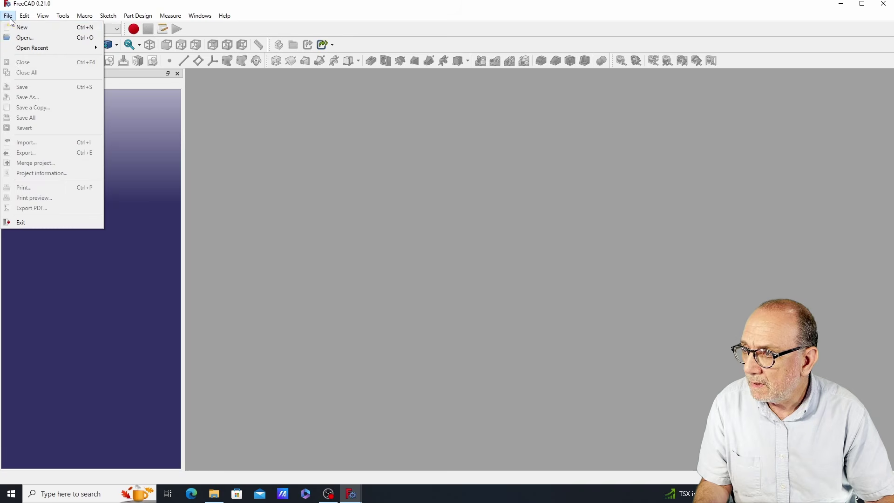
click(21, 23)
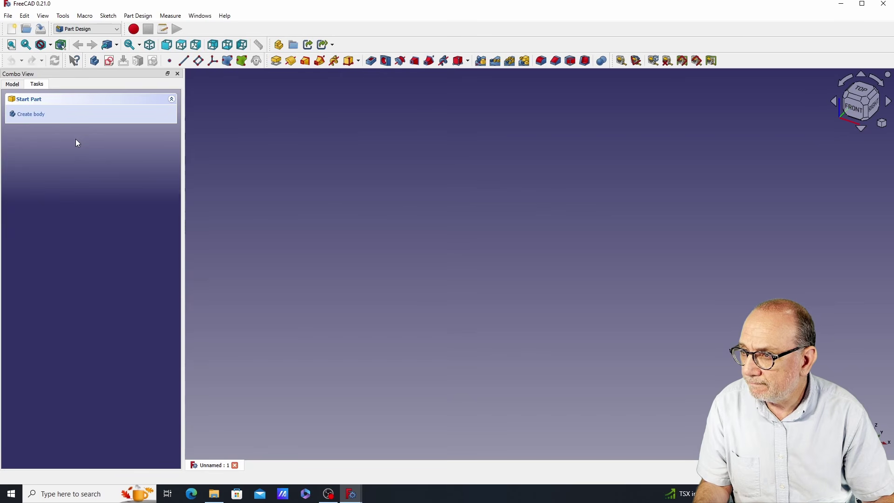
click(33, 114)
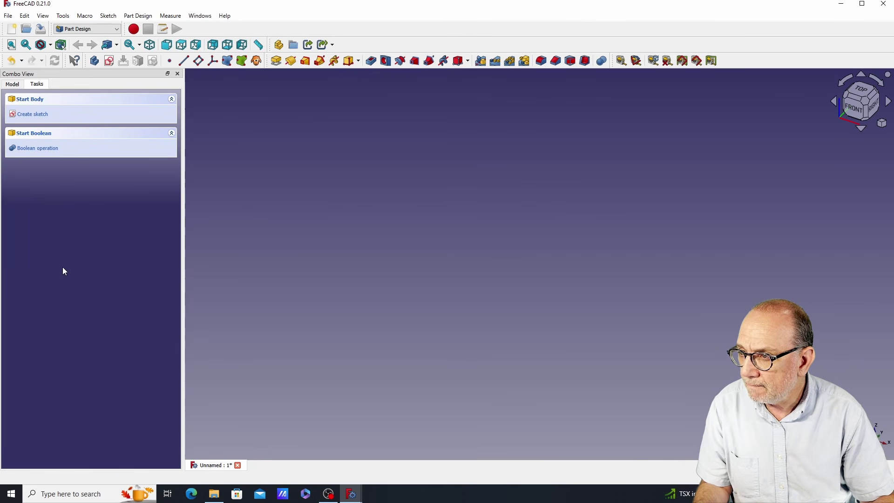
Start a sketch in the body on the XY-plane
click(41, 115)
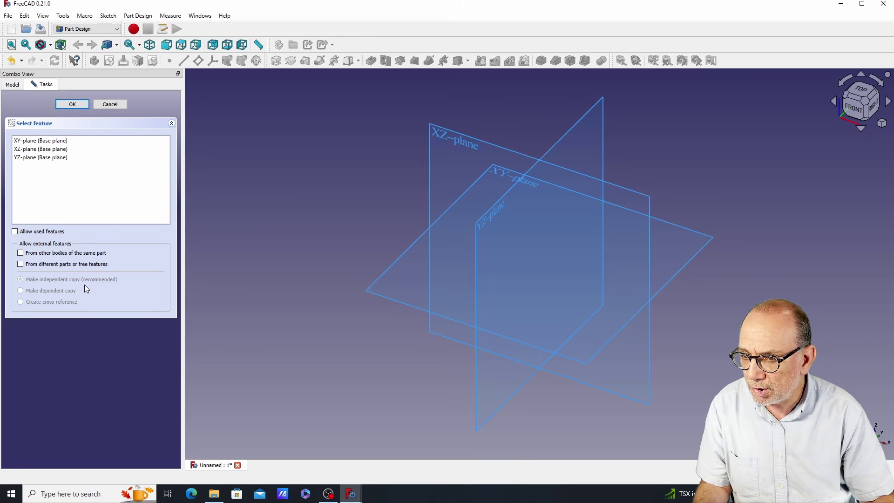
click(385, 276)
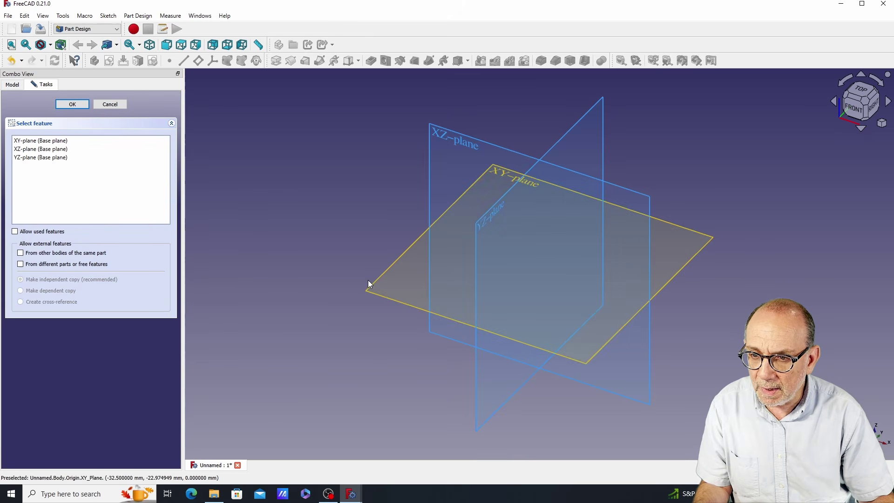
click(73, 105)
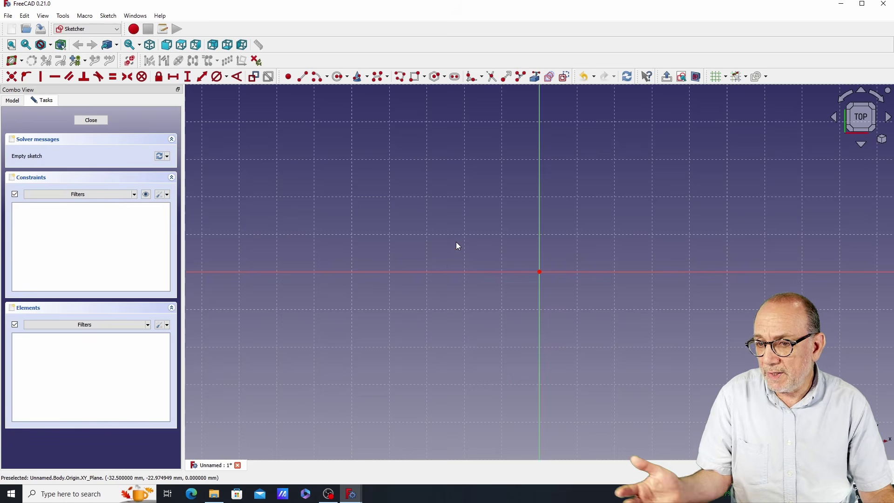
Sketch a rectangle about 56 × 41 mm around the origin
middle_drag(456, 242, 429, 236)
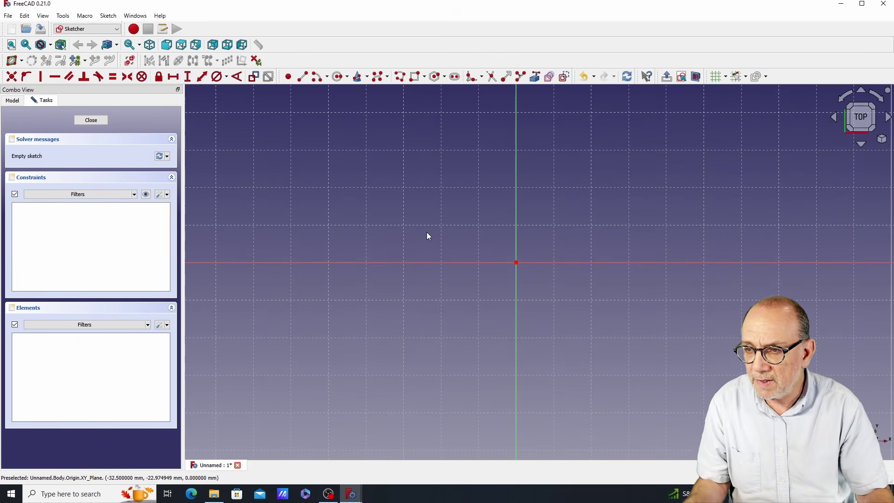
click(416, 78)
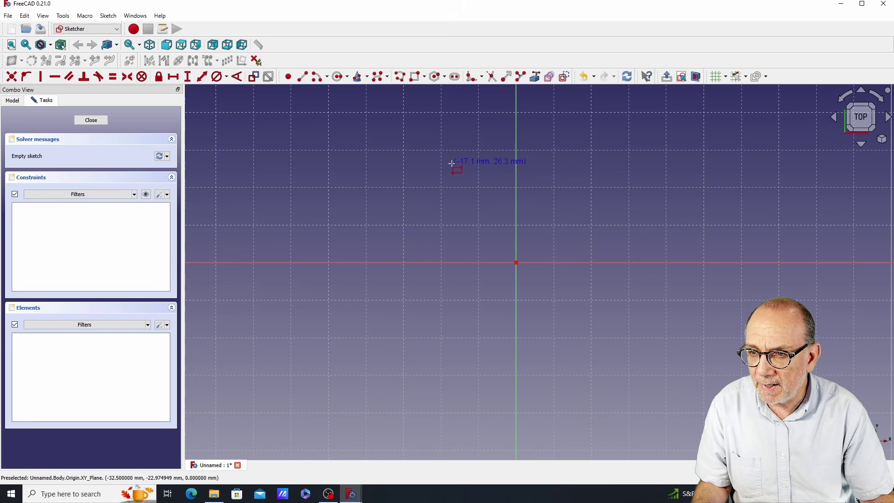
click(637, 346)
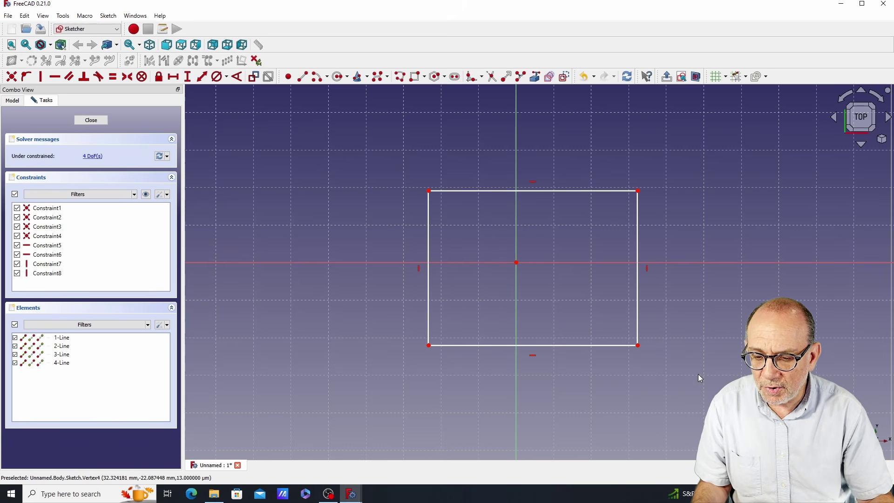
Constrain the rectangle's upper edge to a horizontal length of 105 mm
click(527, 191)
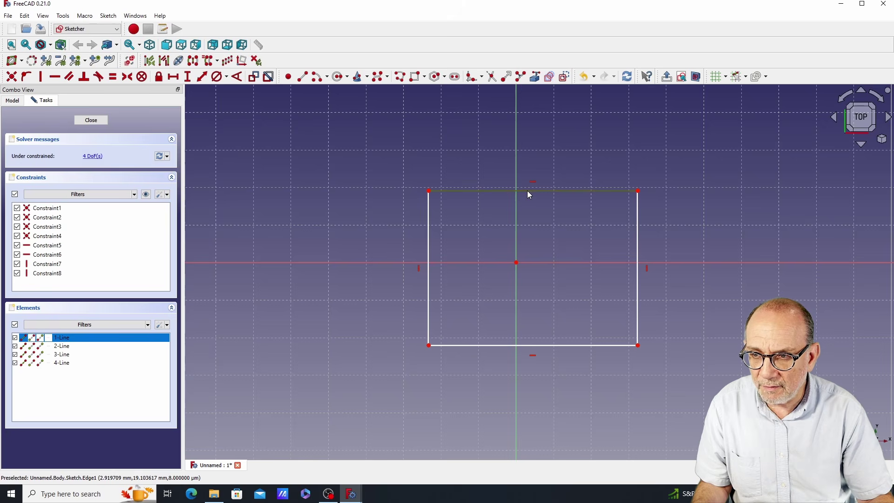
click(179, 79)
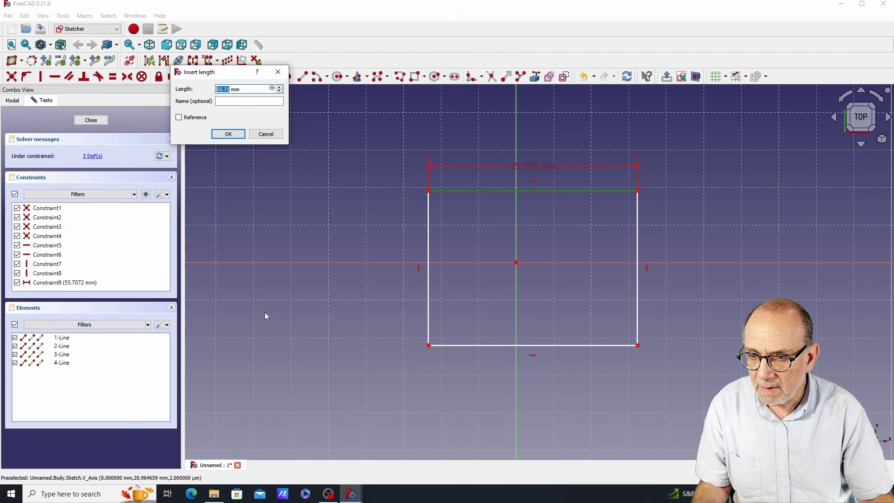
text(105)
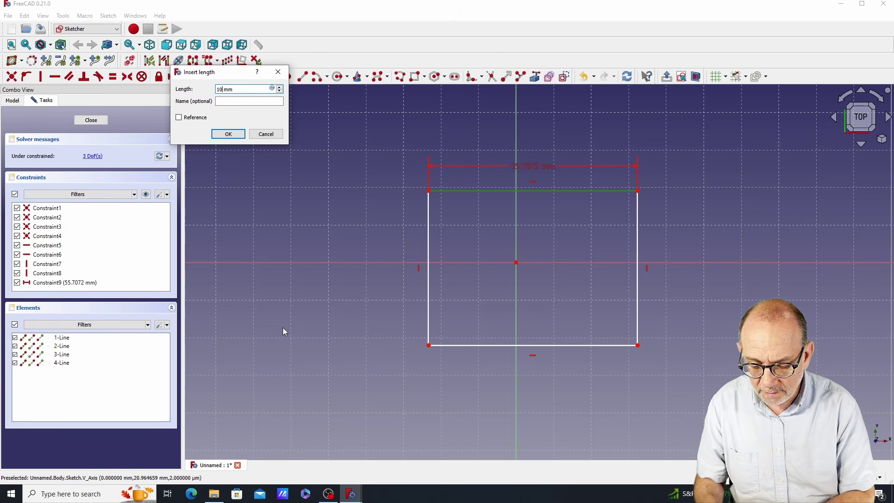
click(228, 134)
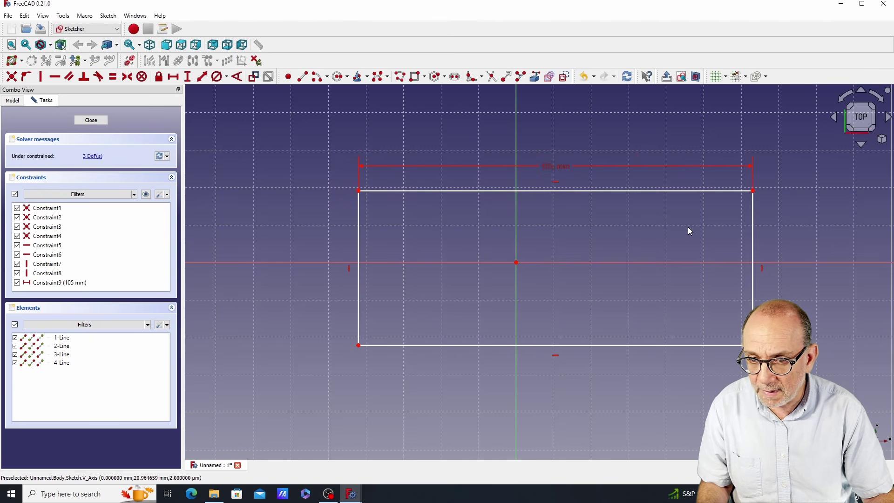
Constrain one vertical side of the rectangle to a length of 83 mm
click(187, 76)
click(753, 277)
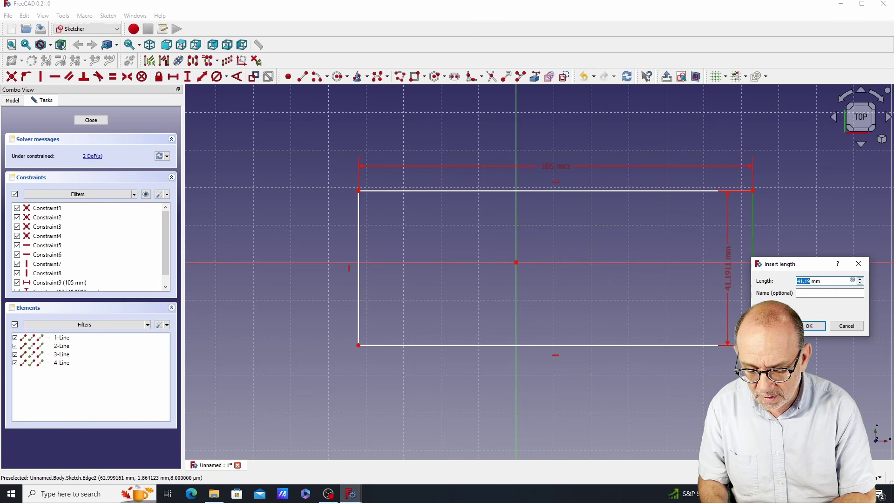
text(83)
key(Return)
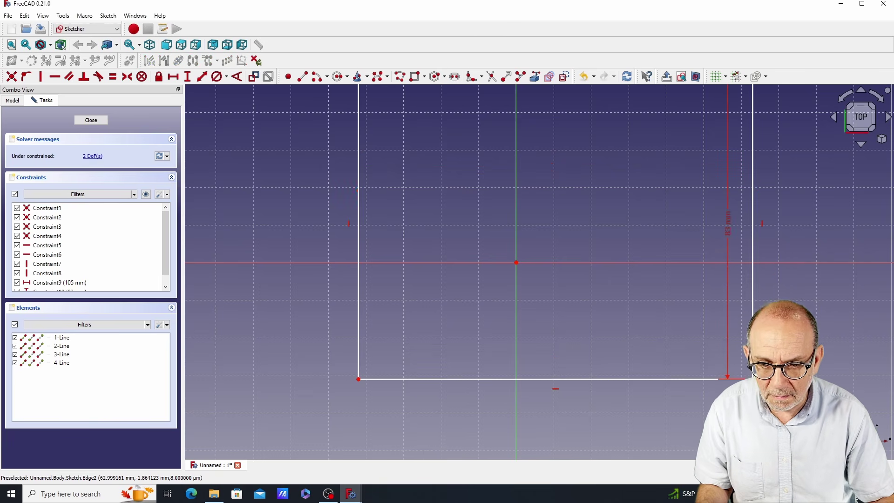
Centre the rectangle by making two diagonally opposite corners symmetric about the origin
scroll(739, 260, down, 3)
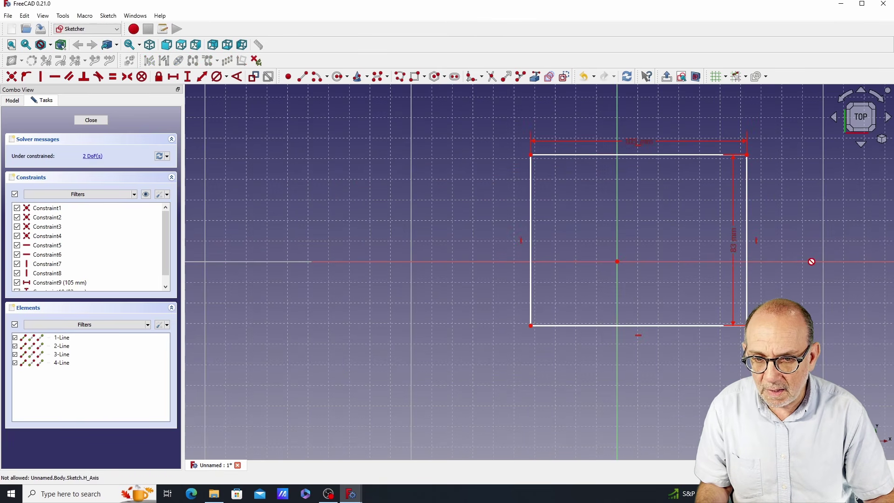
middle_drag(811, 261, 676, 277)
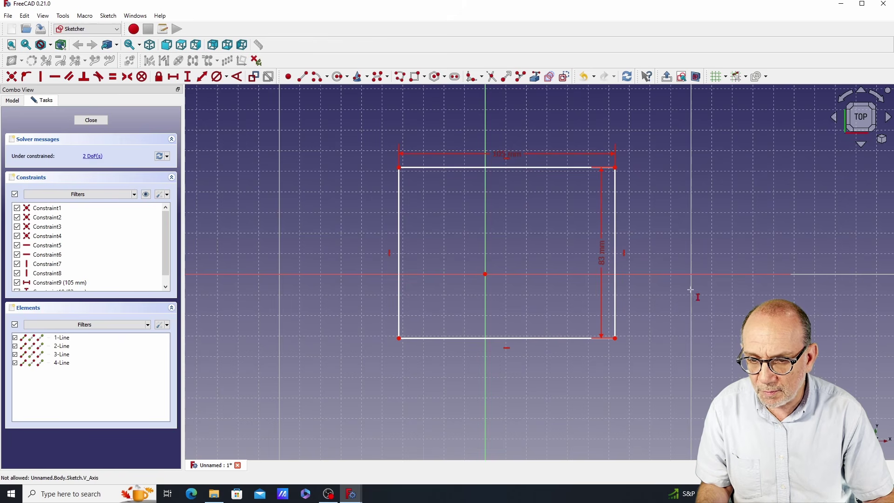
click(615, 339)
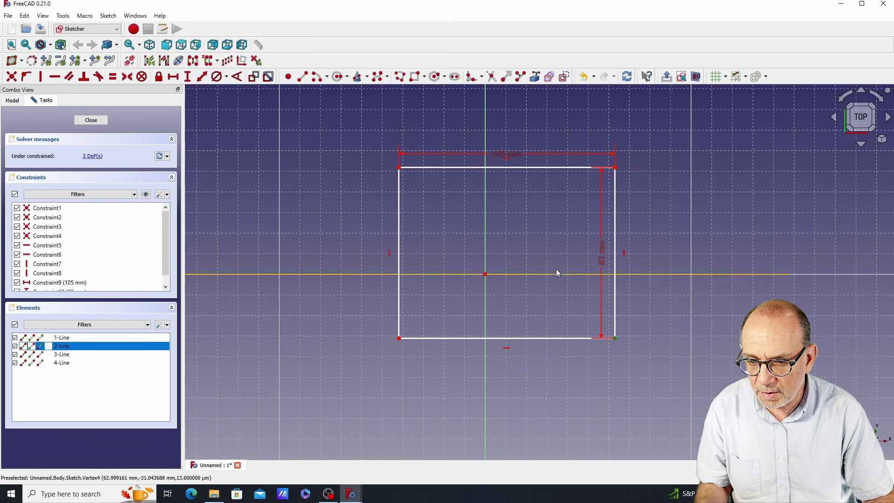
click(398, 168)
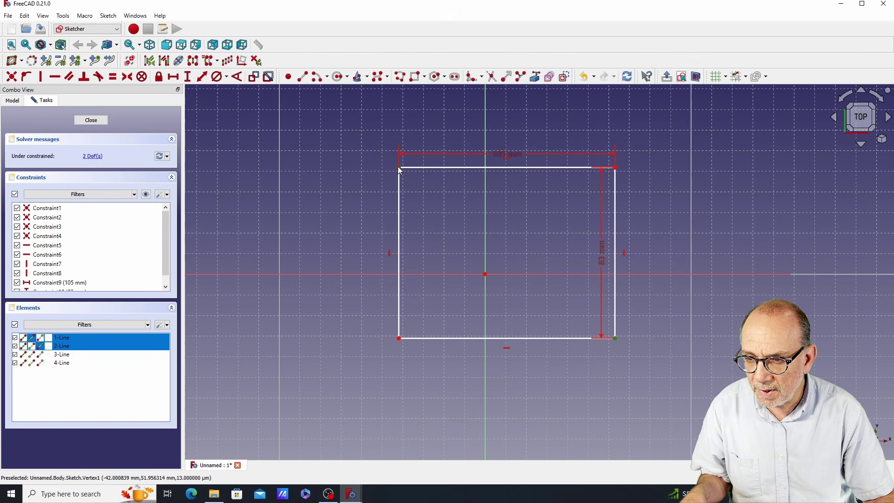
click(485, 274)
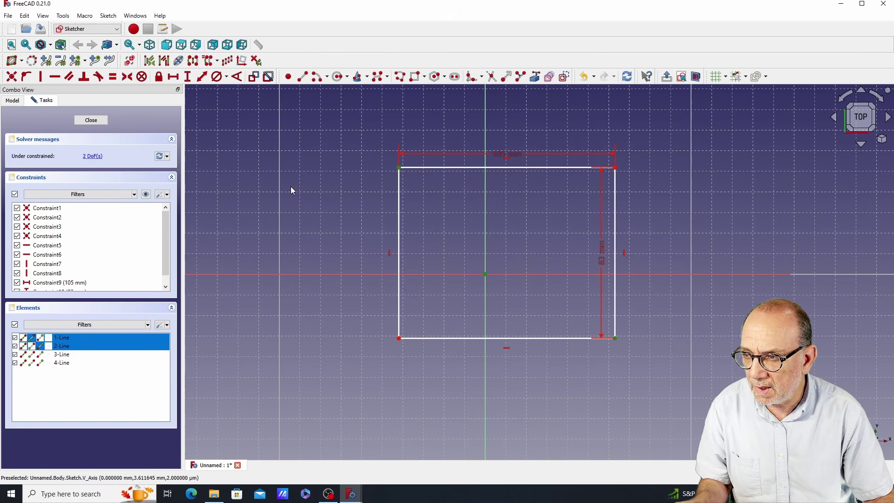
click(127, 78)
Move the 83 mm dimension outside the rectangle and close the sketch
mouse_move(642, 255)
middle_down()
mouse_move(652, 238)
mouse_move(673, 240)
middle_up()
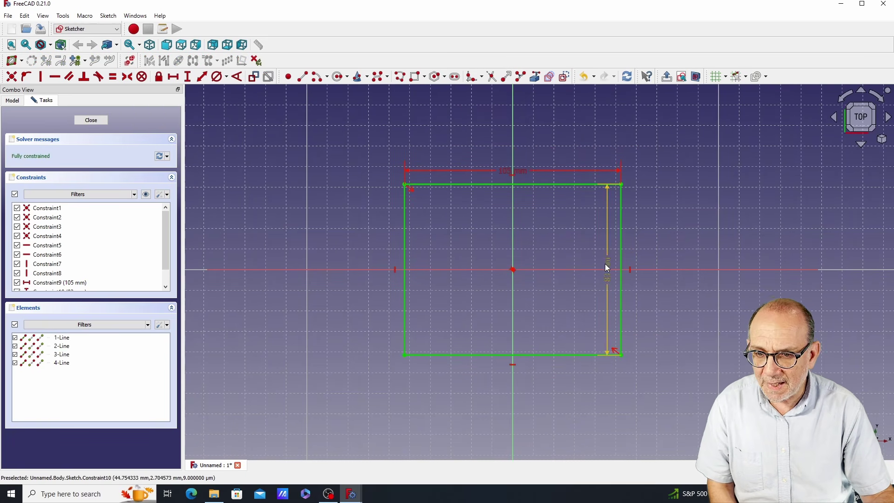
drag(607, 264, 662, 263)
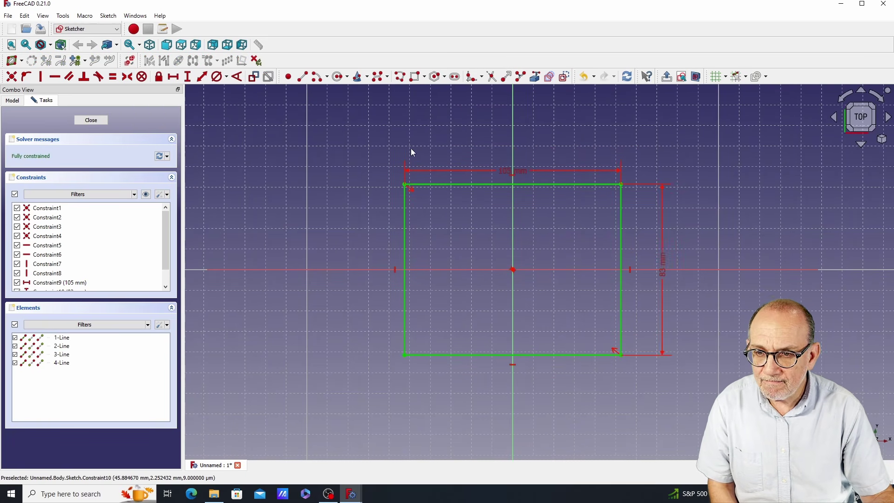
click(90, 120)
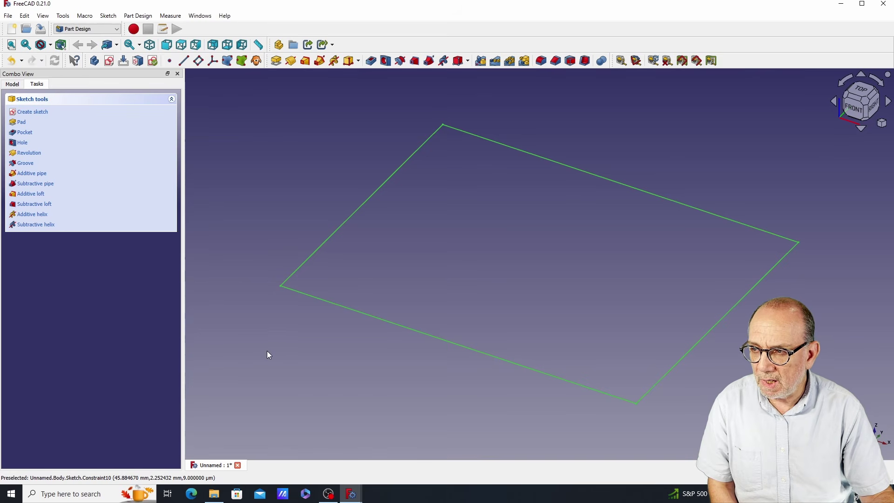
Pad the rectangle sketch to a length of 50 mm
click(12, 84)
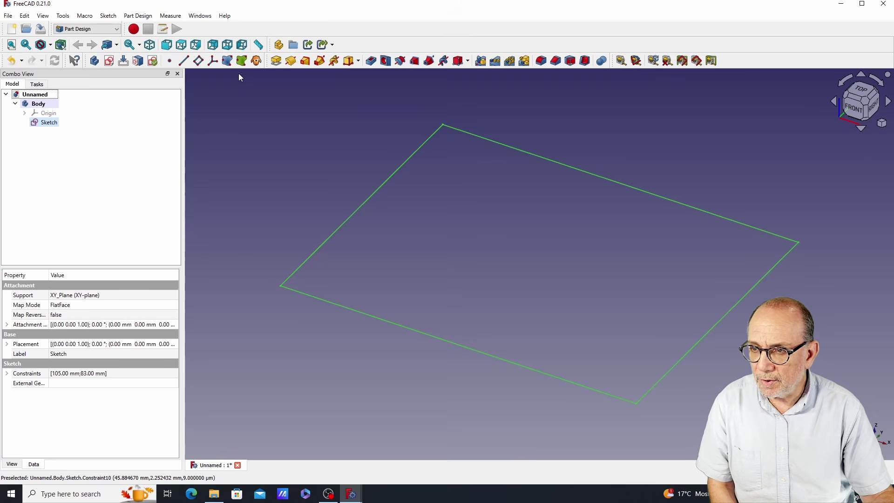
click(277, 61)
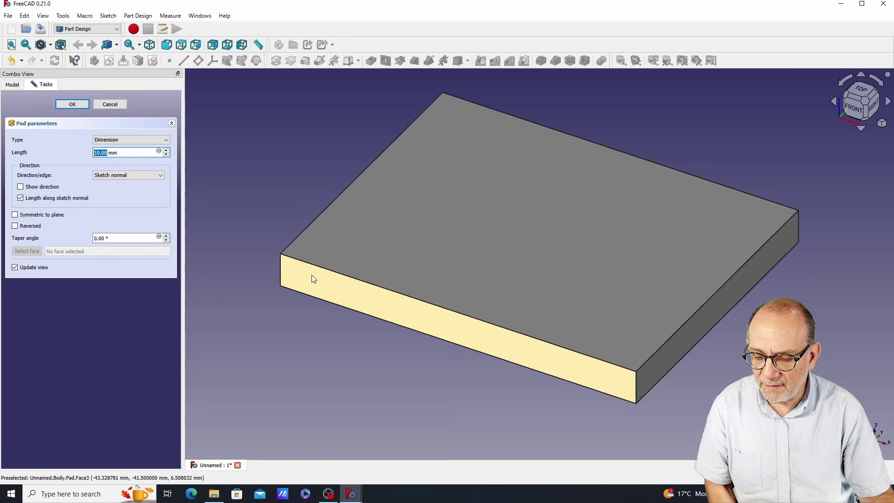
text(50)
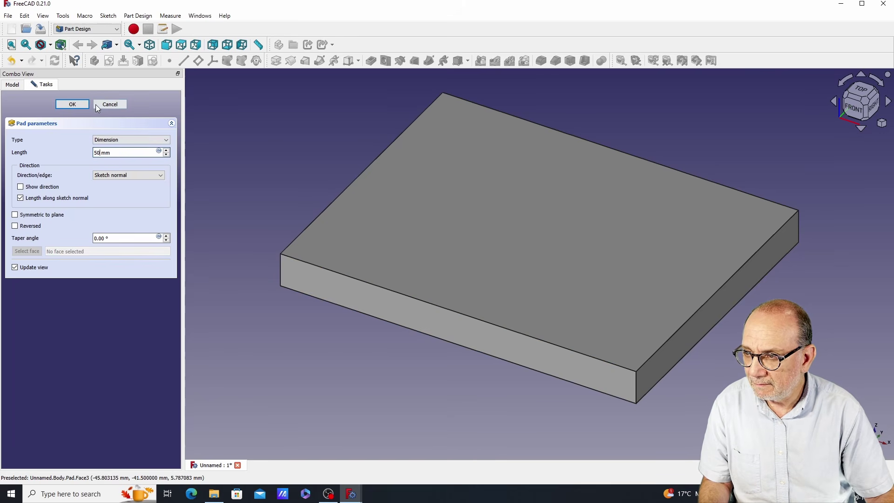
click(73, 104)
Hollow the padded block with Thickness, opening its top face and keeping 1 mm walls in Skin mode with Arc joins
scroll(312, 319, down, 4)
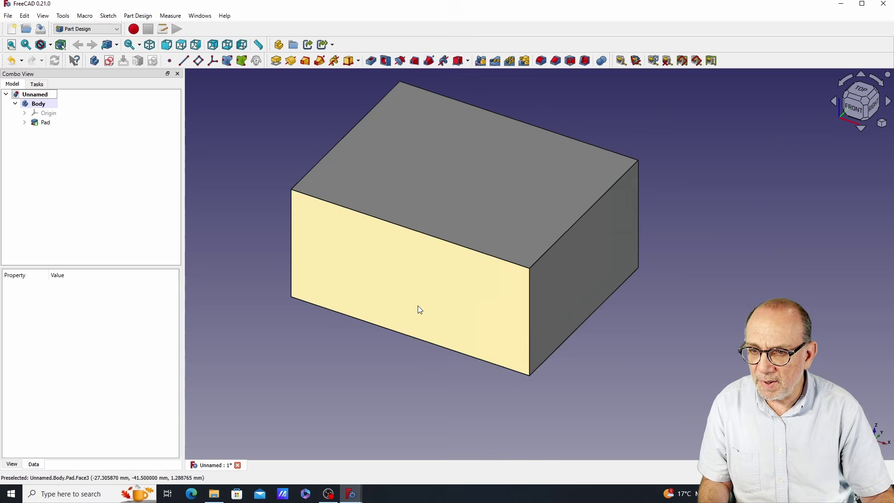
middle_drag(679, 297, 754, 322)
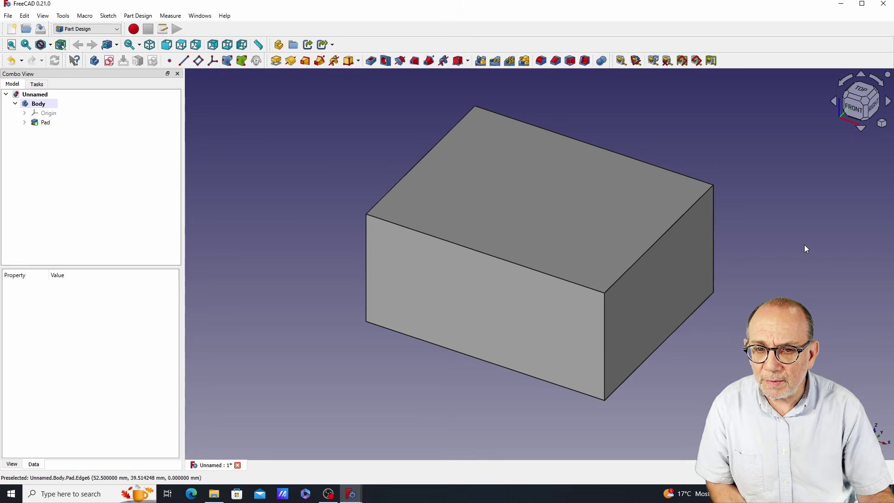
click(553, 199)
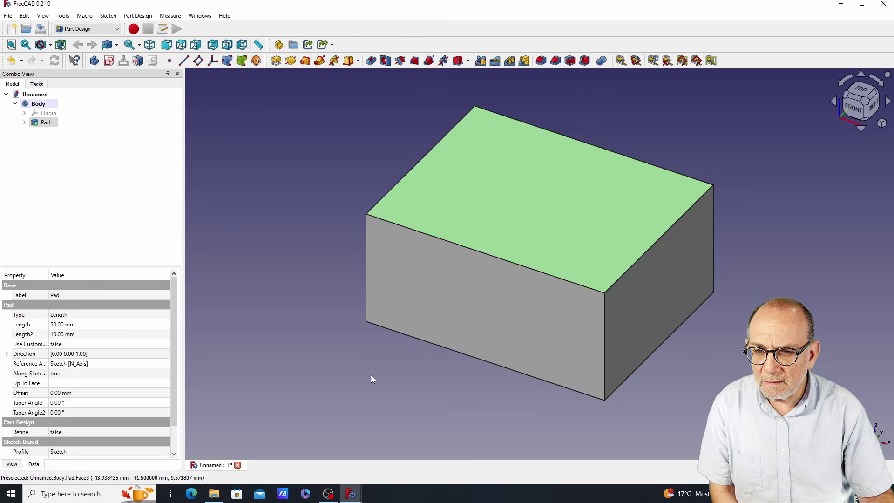
click(585, 61)
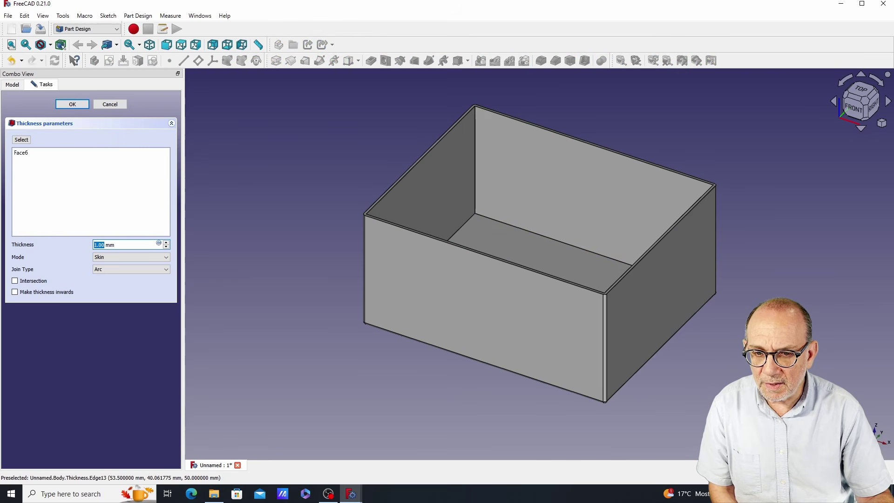
middle_drag(437, 371, 494, 367)
middle_drag(709, 303, 716, 243)
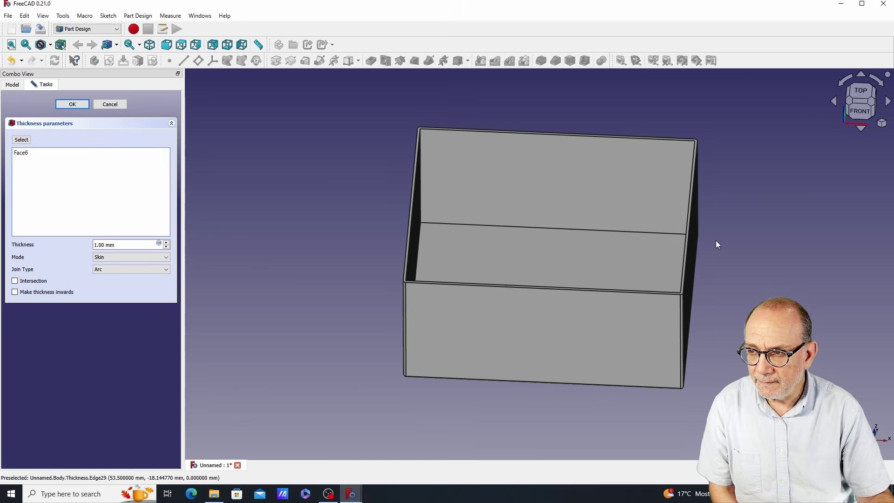
click(73, 106)
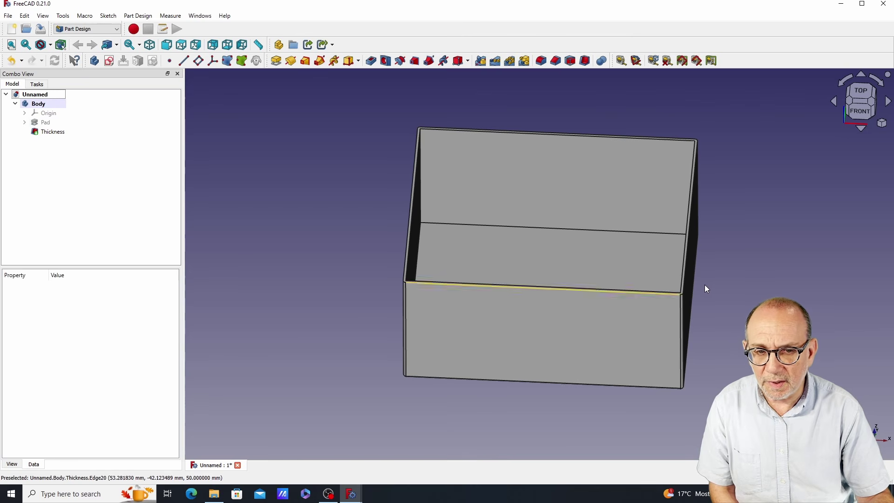
Hide the hollowed box body in the 3D view
middle_drag(745, 282, 453, 421)
middle_drag(812, 301, 840, 321)
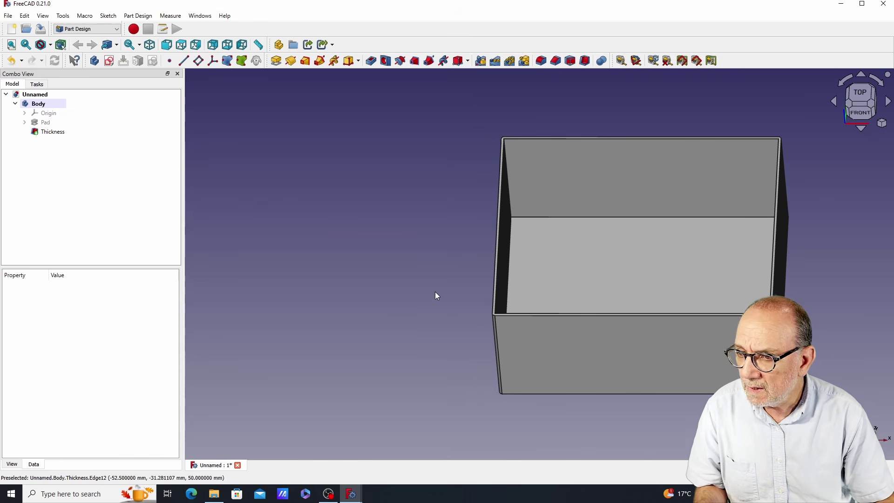
click(44, 107)
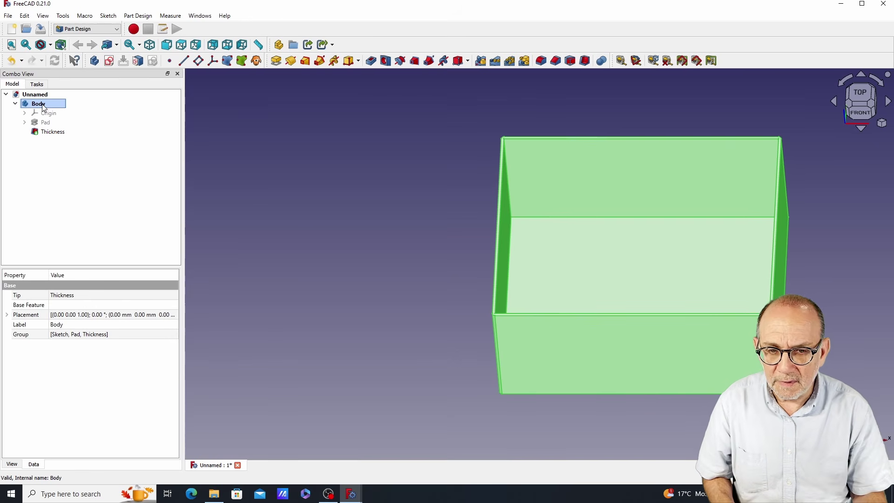
key(space)
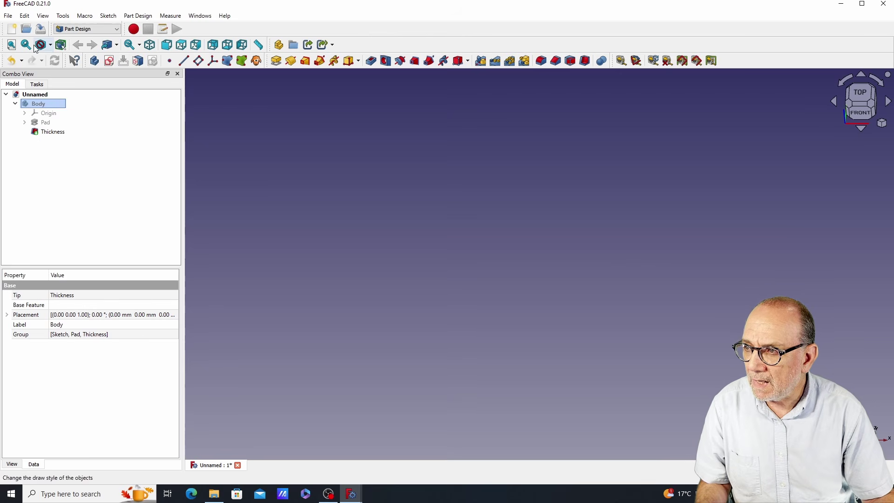
Import the image Cropped_Breadboard.jpg from the Images_Components_Cropped folder
click(9, 17)
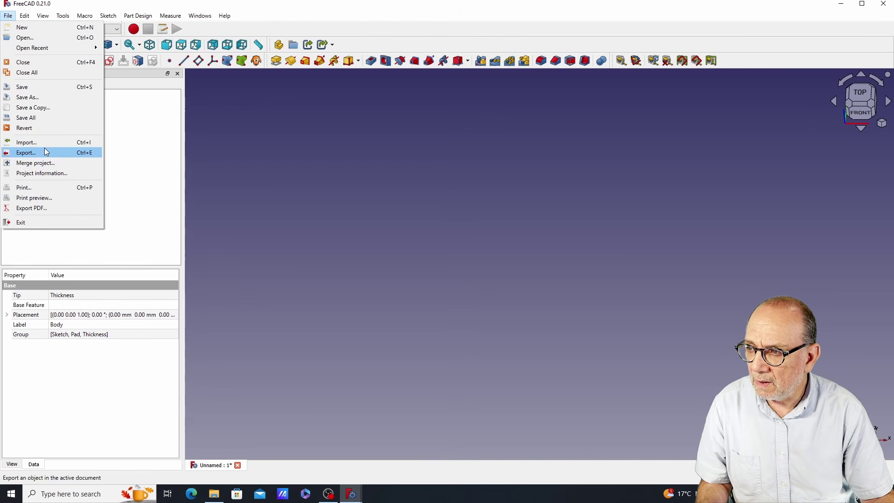
click(41, 138)
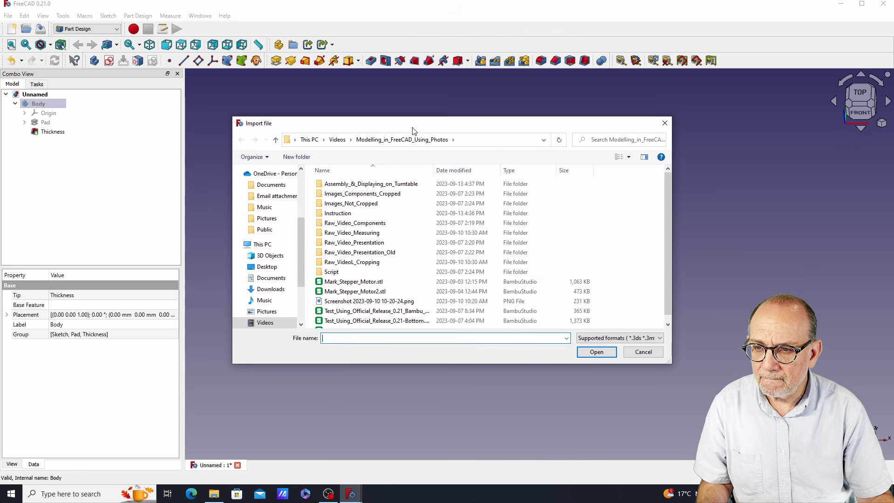
drag(413, 131, 472, 141)
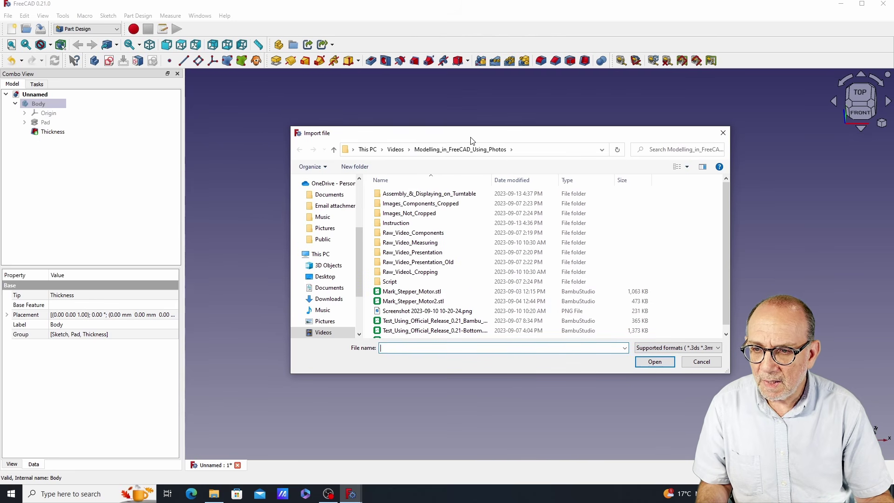
double_click(425, 206)
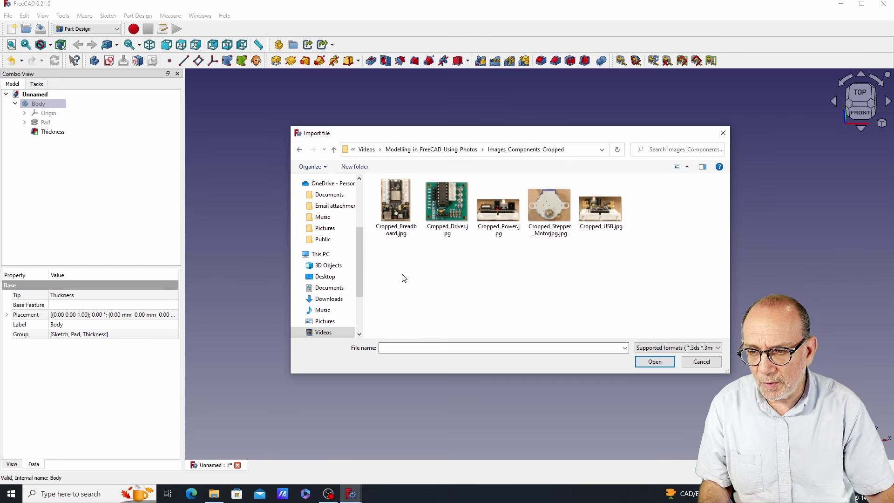
click(397, 201)
double_click(396, 199)
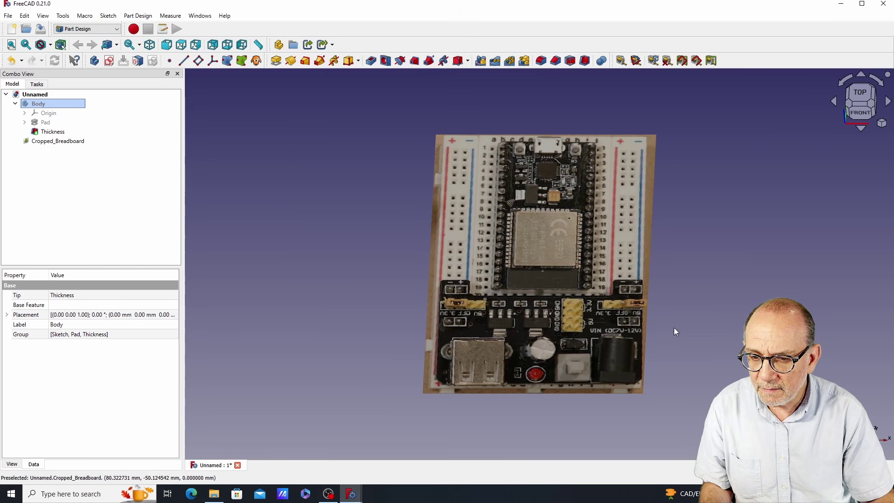
Calibrate the Cropped_Breadboard image from a top view by setting the breadboard's full width along its lower edge to 54.26 mm
middle_drag(675, 328, 661, 395)
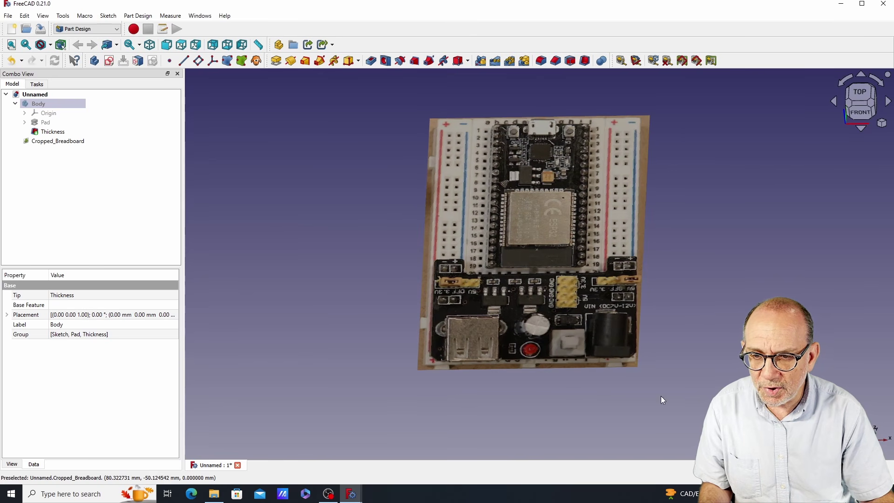
click(859, 92)
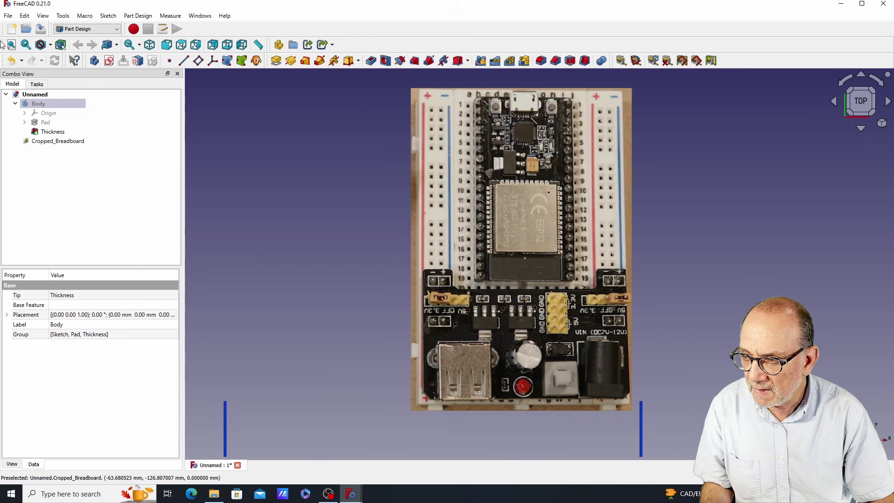
double_click(71, 141)
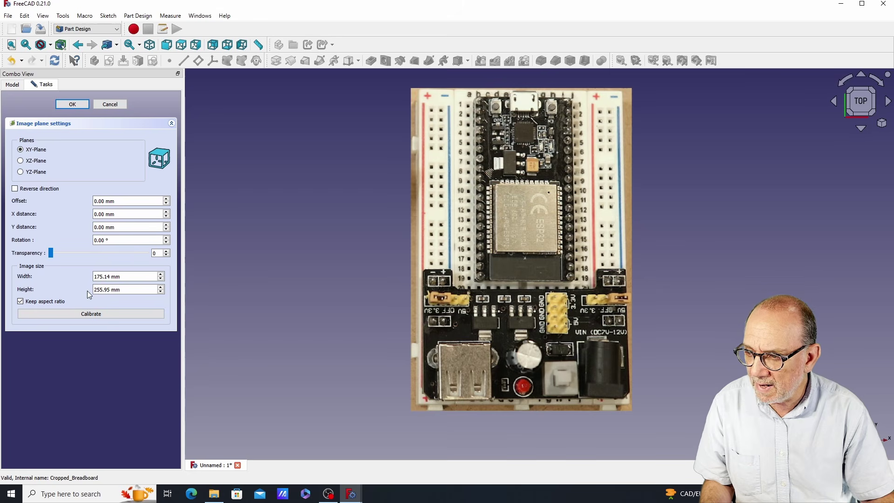
click(91, 314)
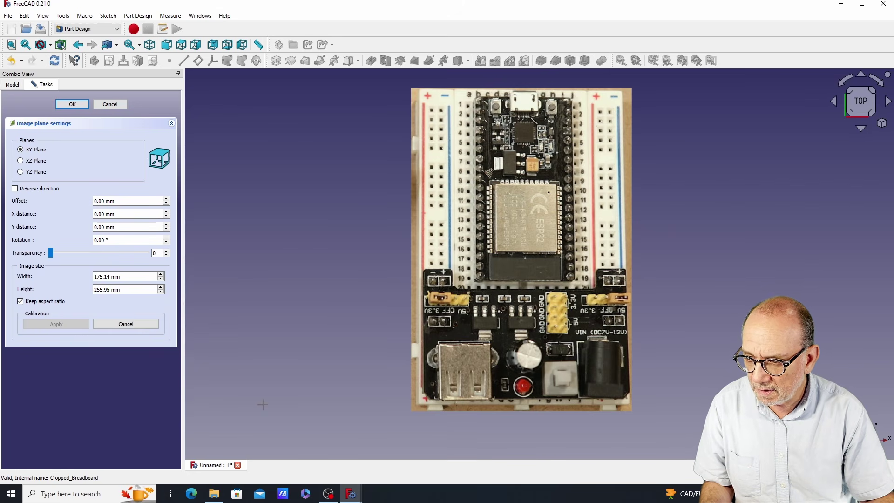
click(419, 401)
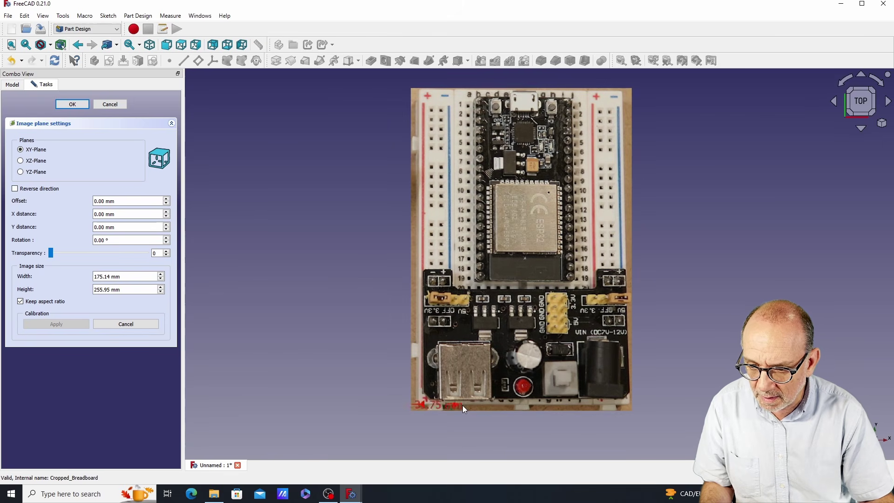
click(629, 403)
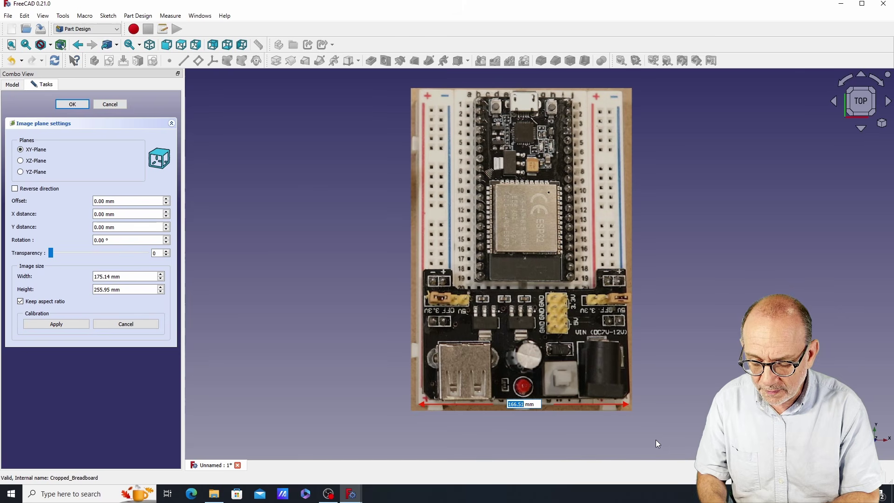
text(54.26)
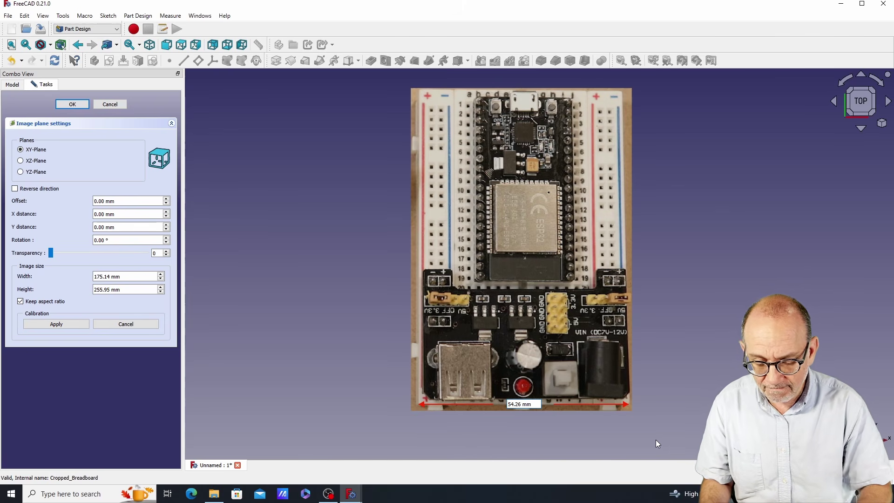
key(Return)
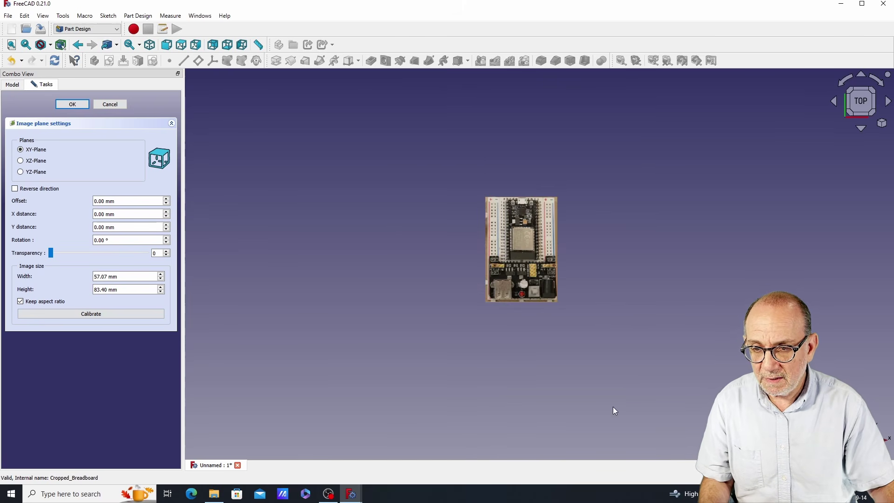
click(73, 104)
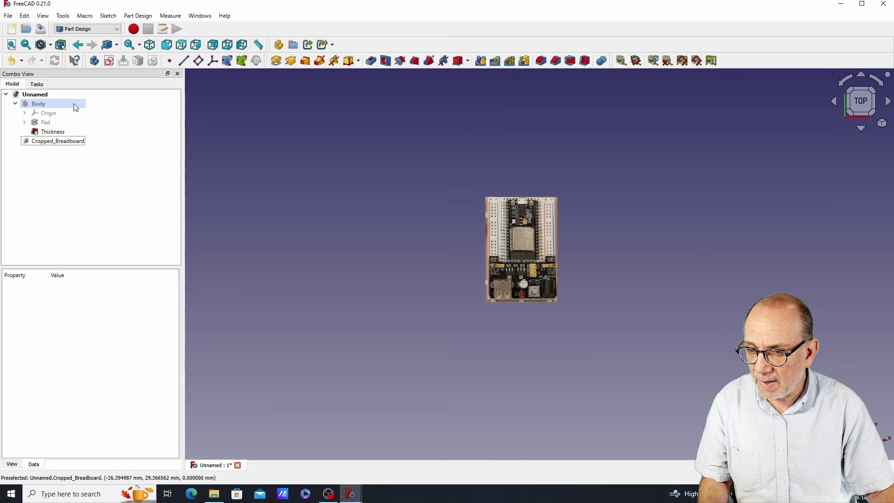
Import the image Cropped_Driver.jpg into the document
click(9, 17)
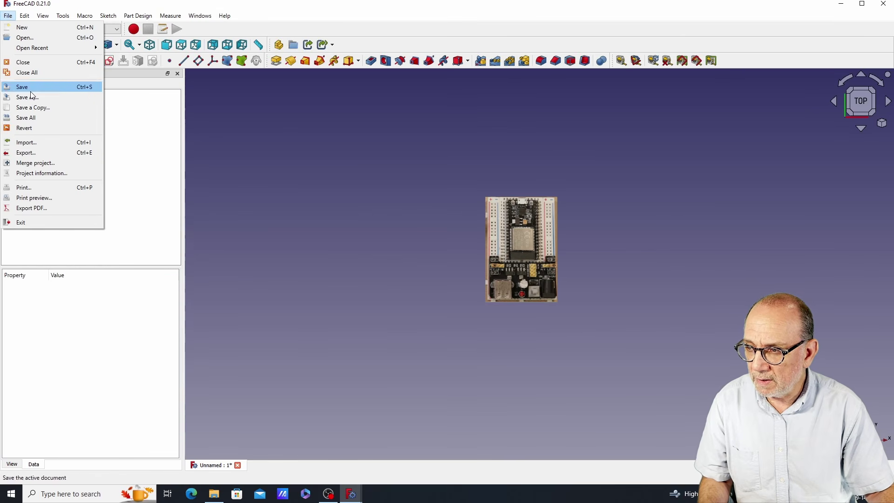
click(37, 142)
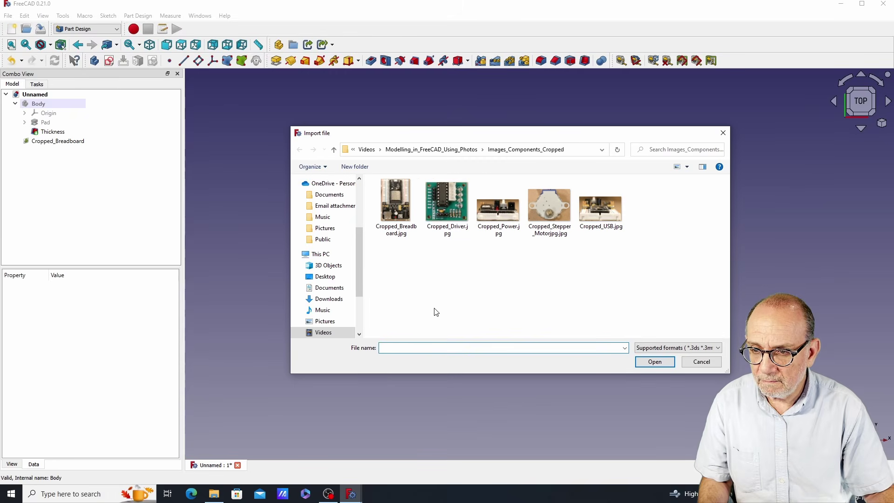
double_click(439, 201)
scroll(445, 296, up, 1)
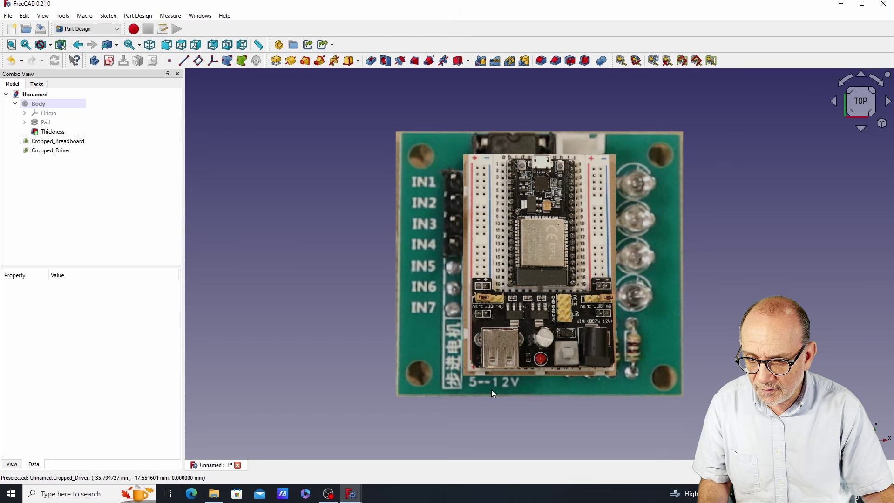
Calibrate the Cropped_Driver image by setting the green board's width between its two lower corners to 34.9 mm
double_click(47, 150)
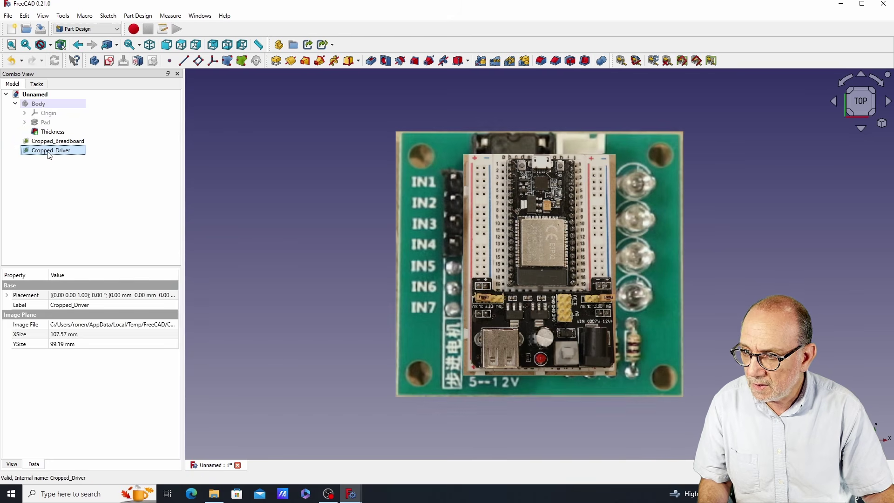
click(79, 315)
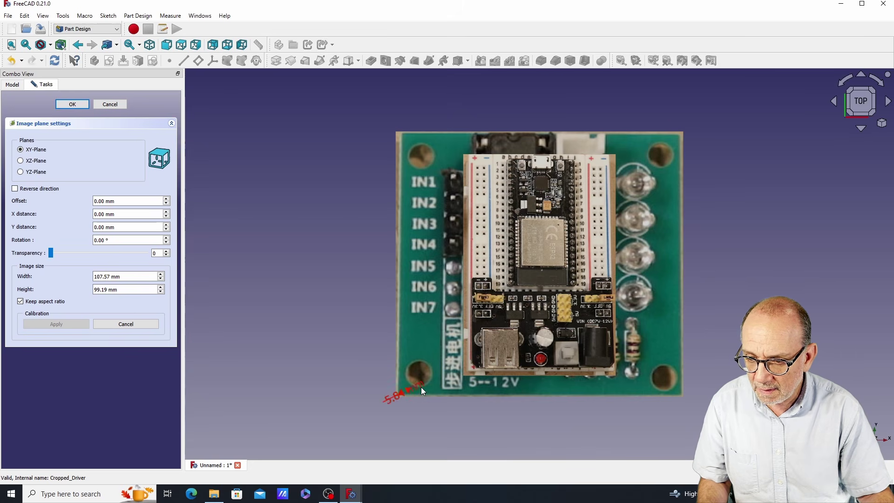
click(682, 395)
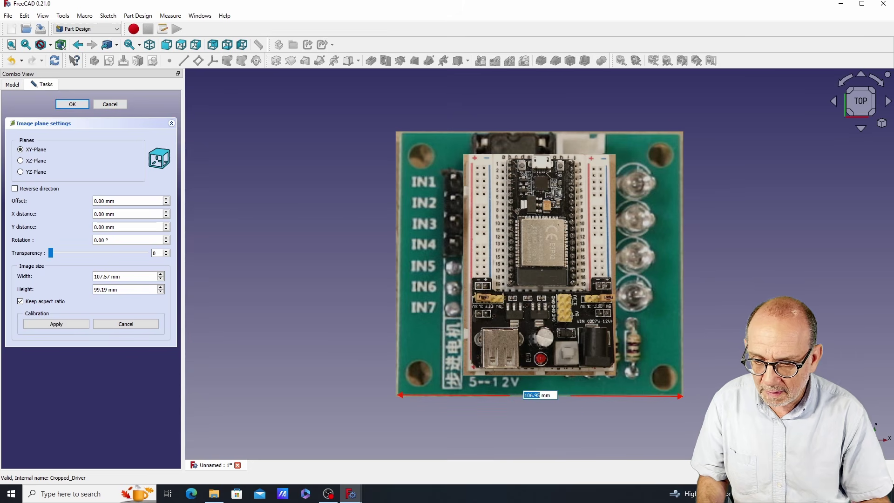
text(34)
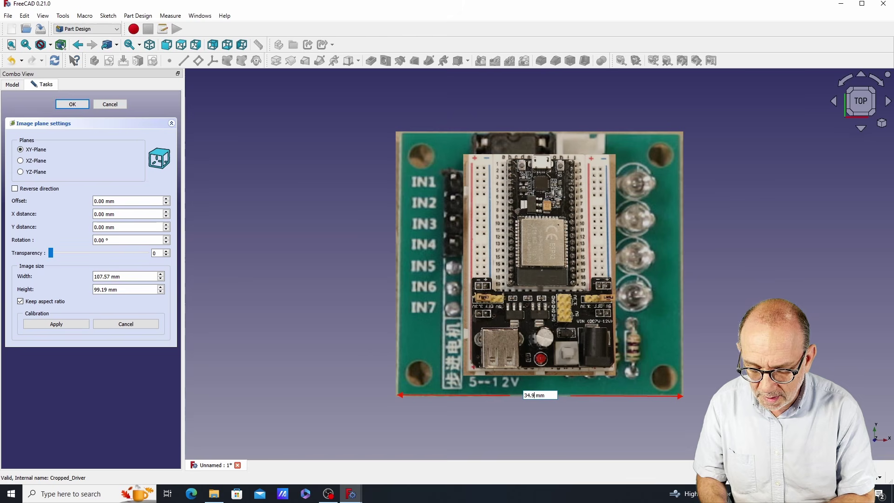
text(.9)
key(Return)
click(72, 104)
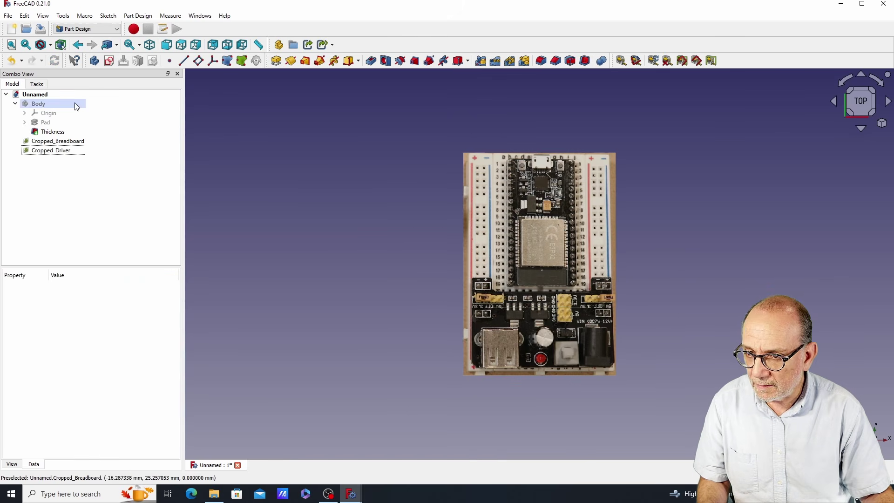
Hide the Cropped_Breadboard and Cropped_Driver images
click(59, 145)
key(space)
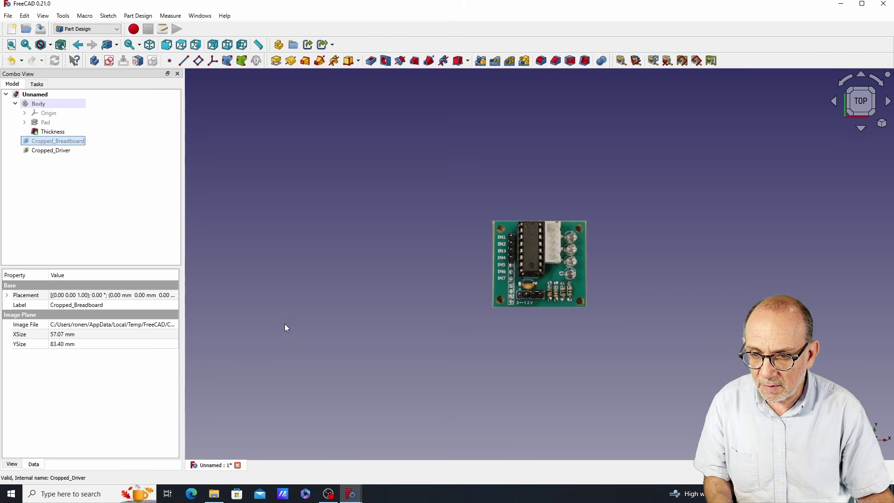
click(49, 151)
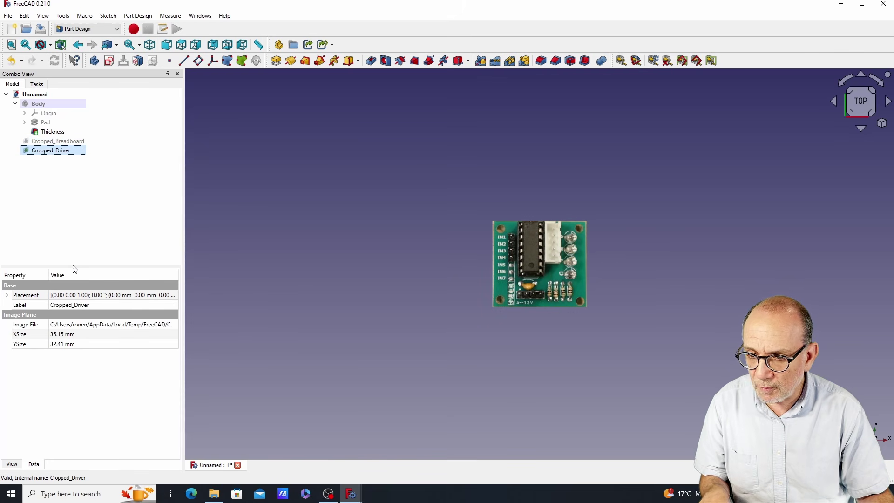
key(space)
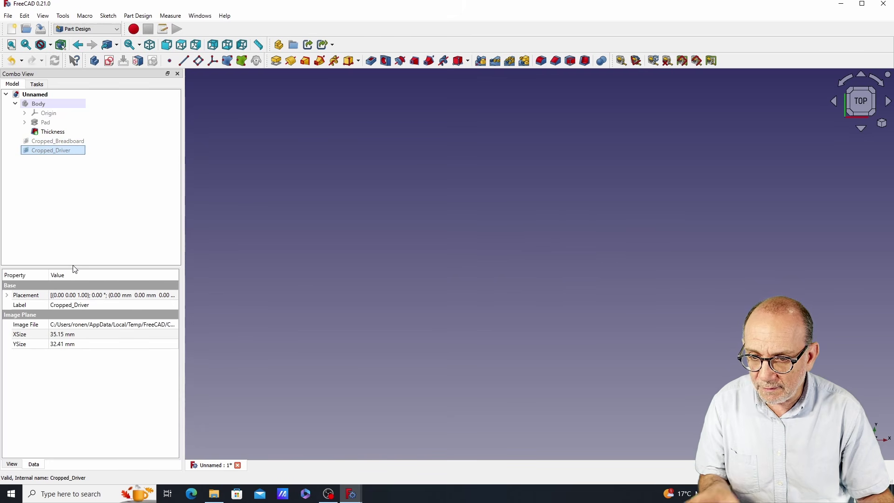
Import the image Cropped_Stepper_Motorjpg.jpg into the document
click(7, 15)
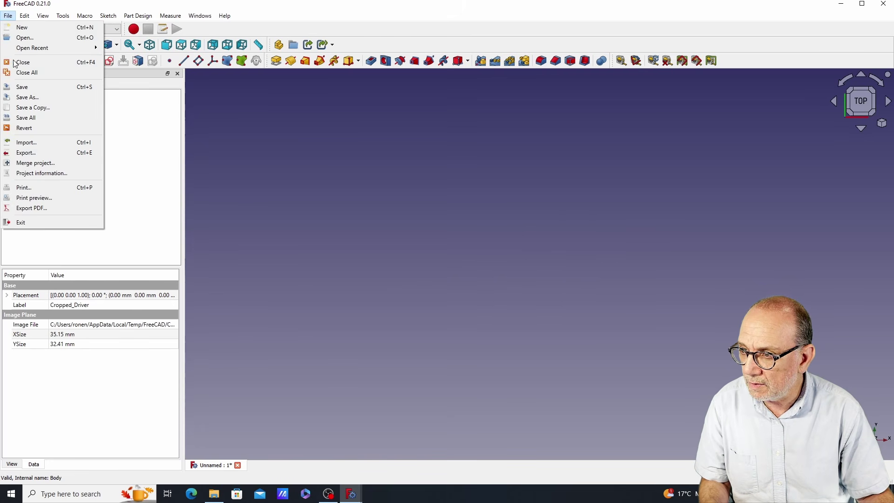
click(34, 144)
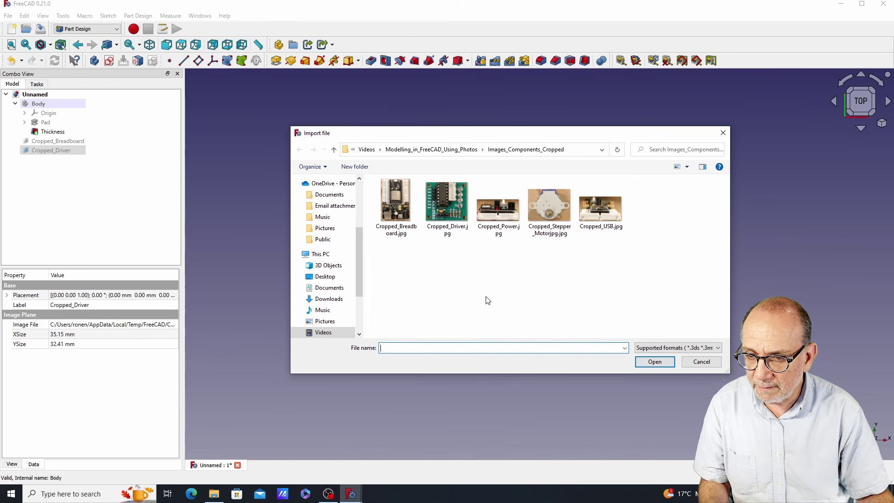
double_click(553, 205)
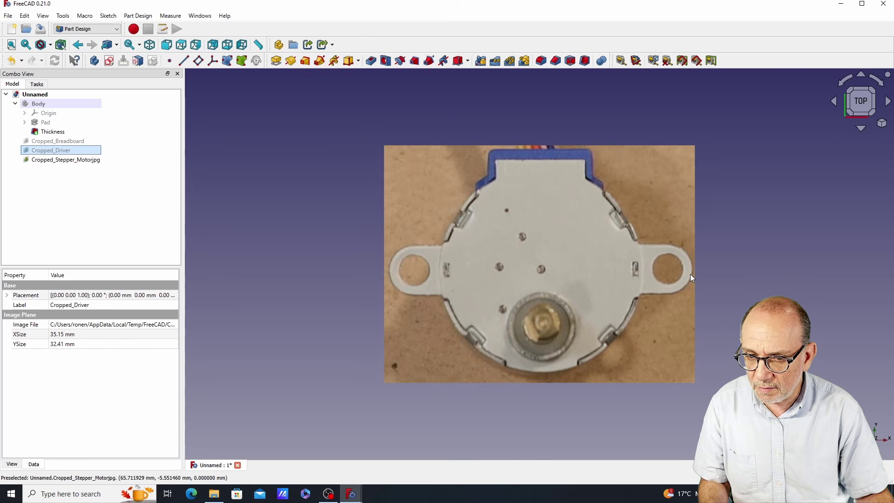
Calibrate the Cropped_Stepper_Motorjpg image by setting the distance between the outer edges of the two mounting ears to 42 mm
click(65, 161)
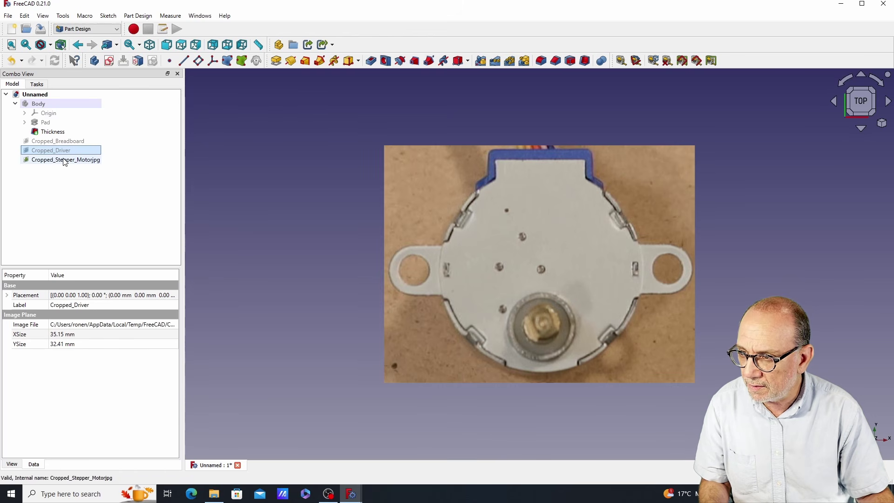
double_click(65, 161)
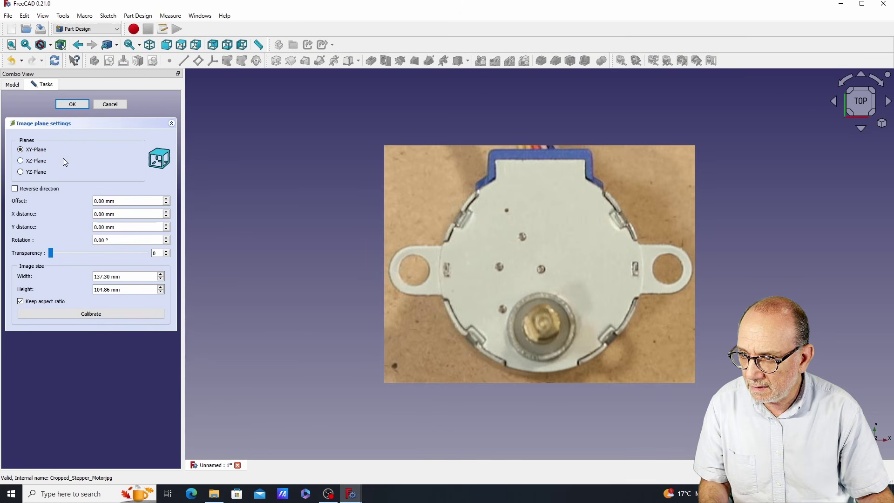
click(90, 314)
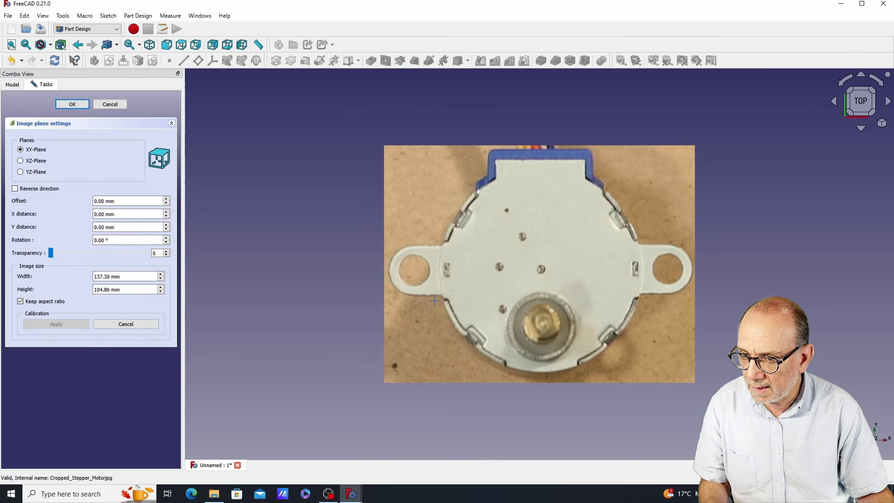
click(390, 273)
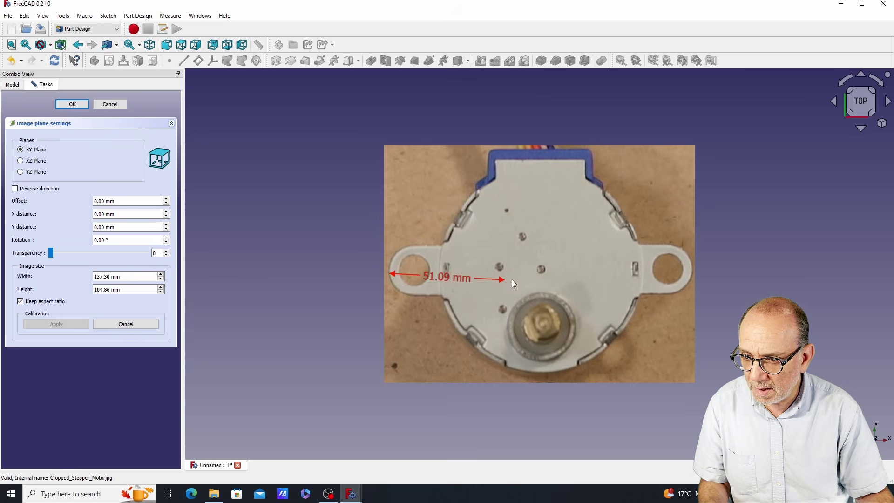
click(692, 269)
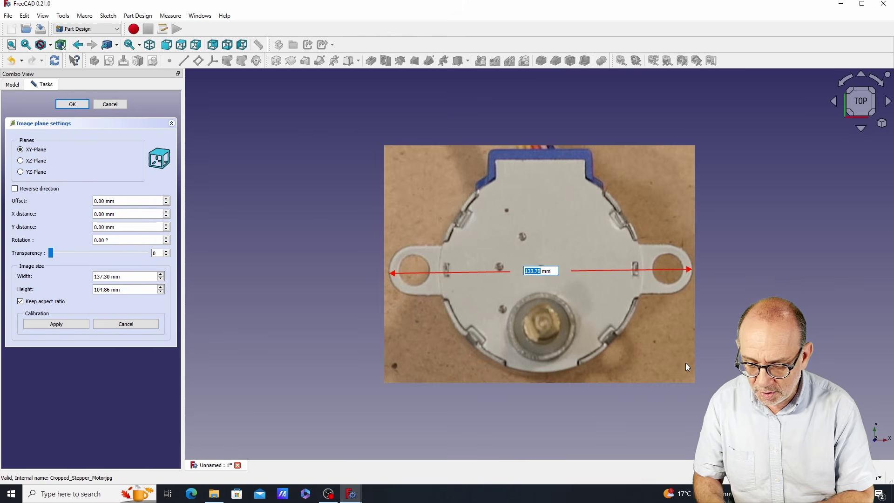
text(42)
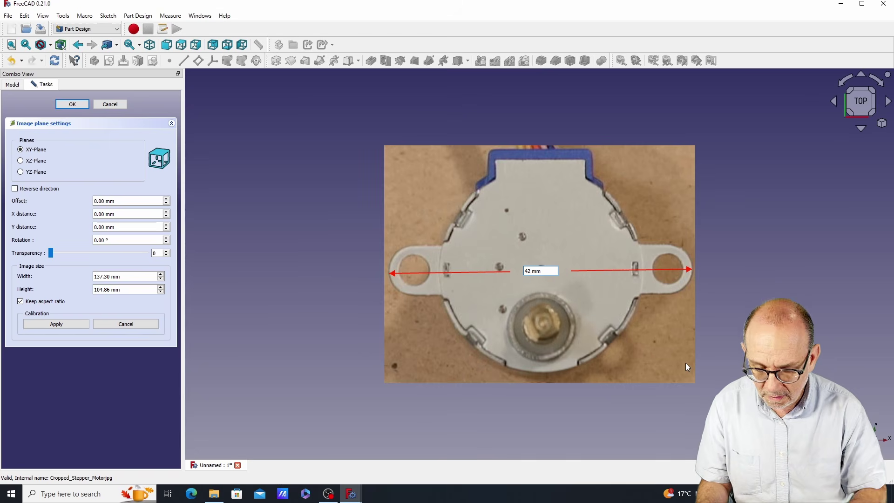
key(Return)
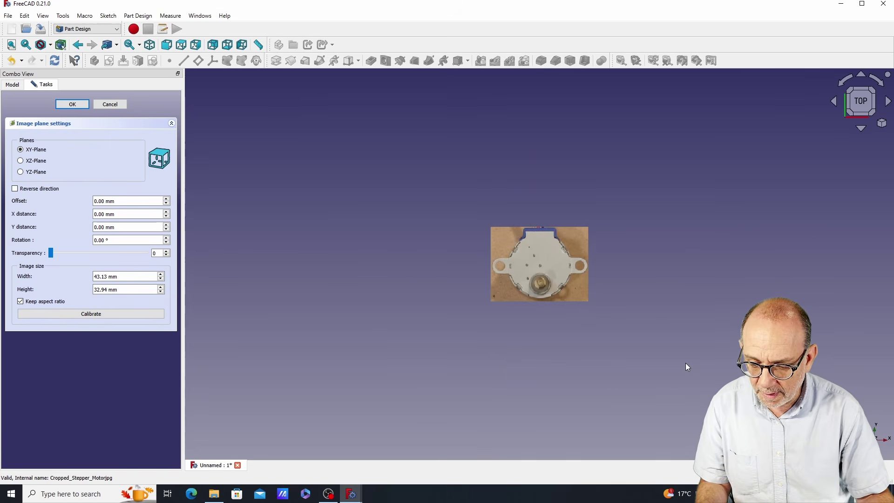
key(Return)
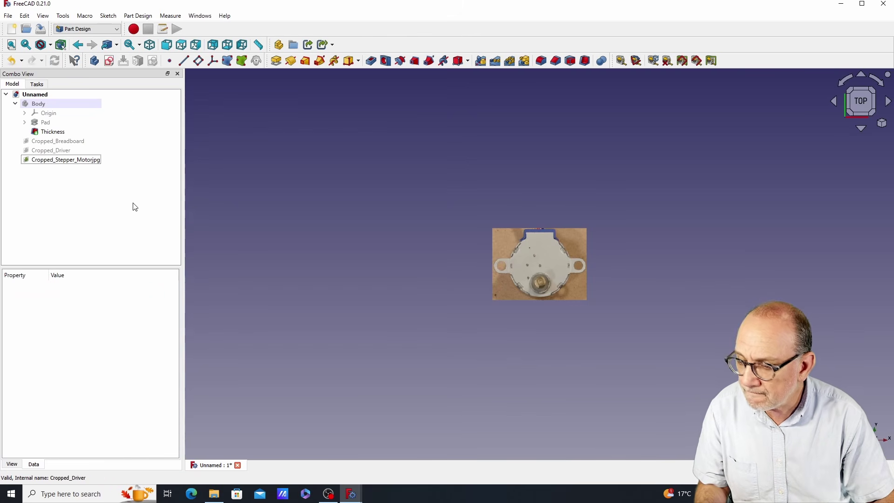
Import the image Cropped_Power.jpg and hide the Cropped_Stepper_Motorjpg image
click(9, 17)
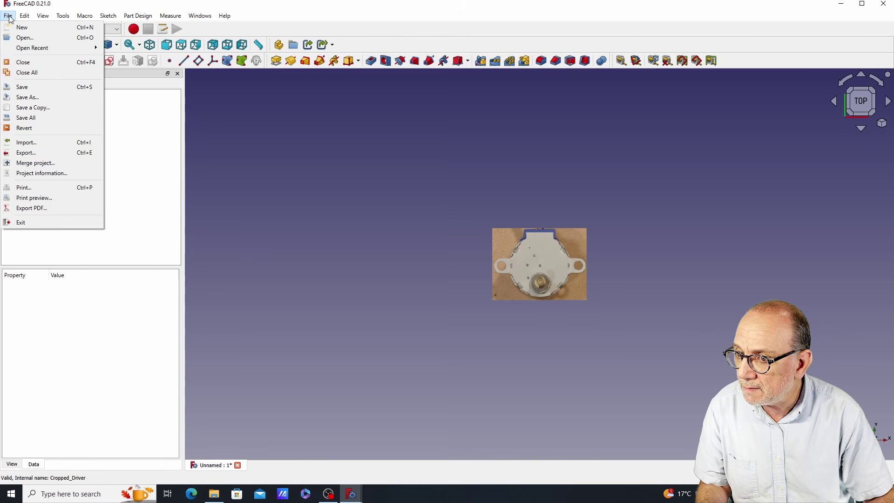
click(27, 143)
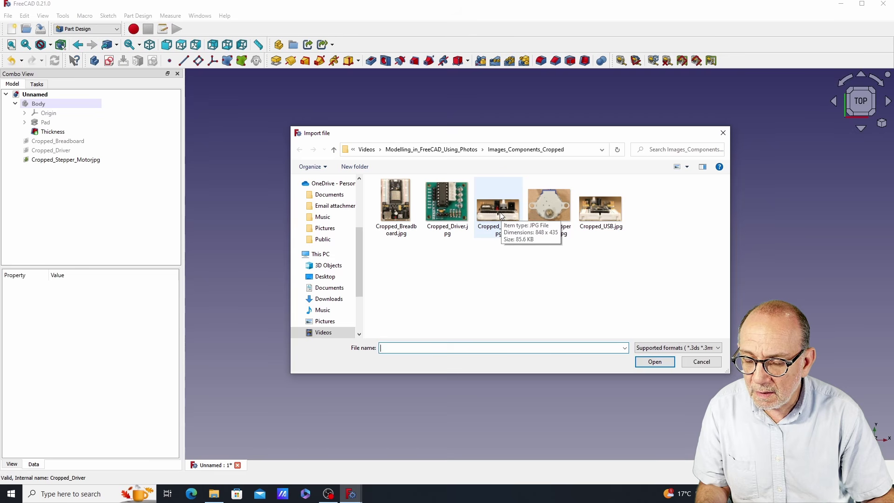
double_click(498, 209)
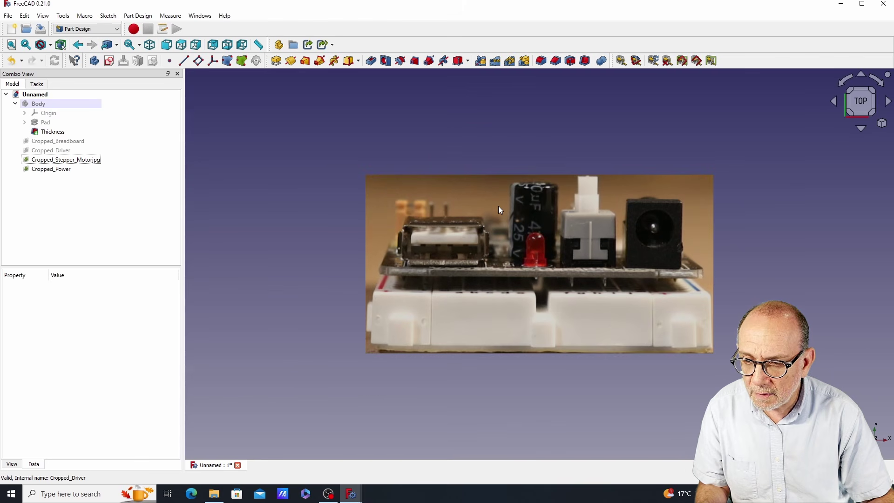
click(88, 159)
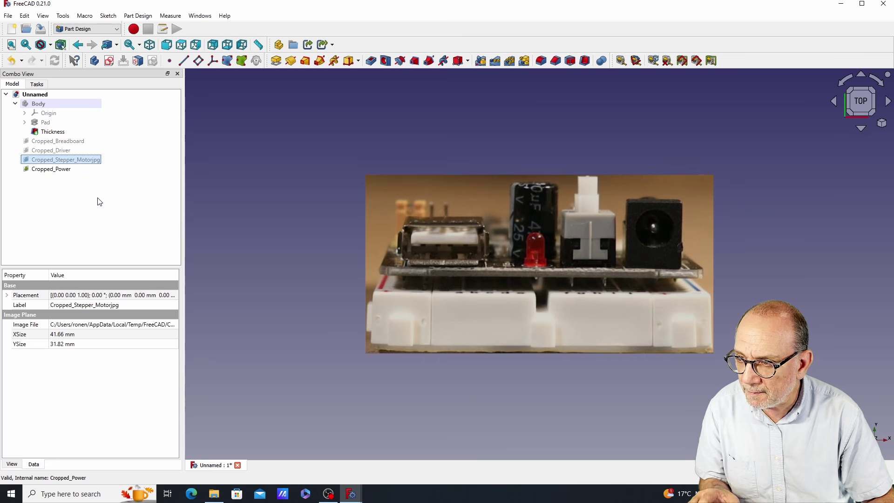
Calibrate the Cropped_Power image by setting the white breadboard's full width to 54.26 mm
click(56, 169)
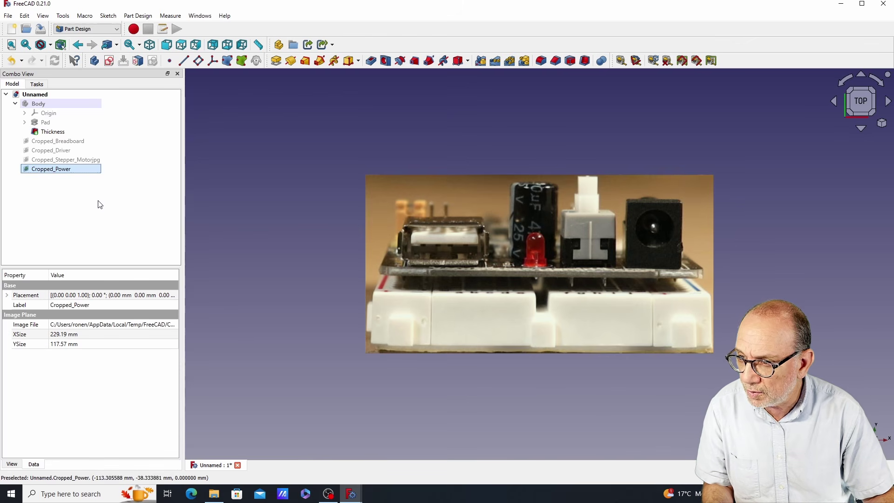
double_click(60, 169)
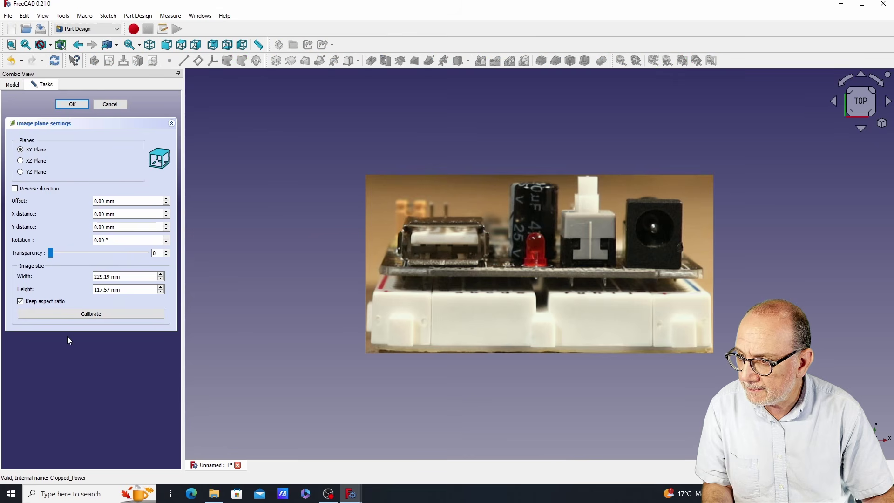
click(90, 314)
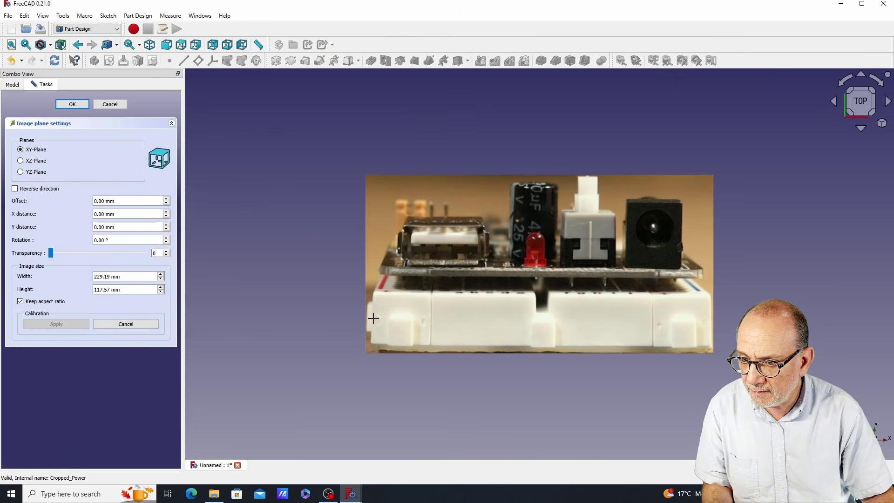
click(373, 319)
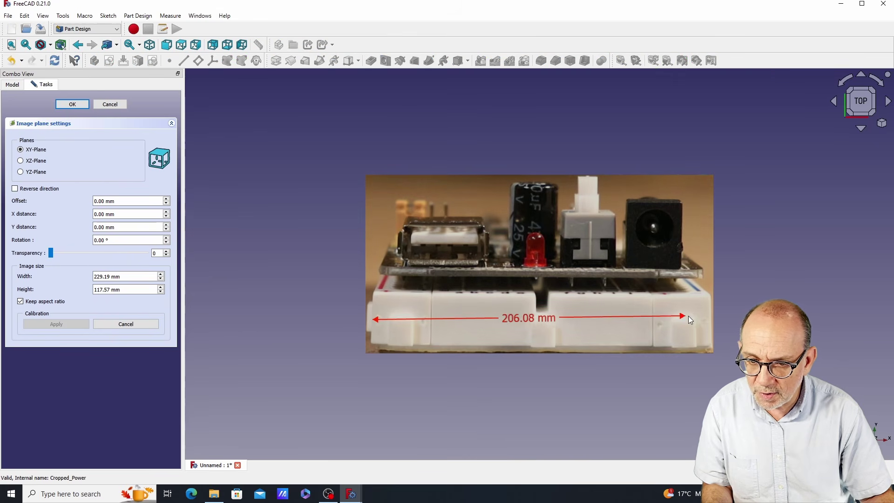
click(710, 318)
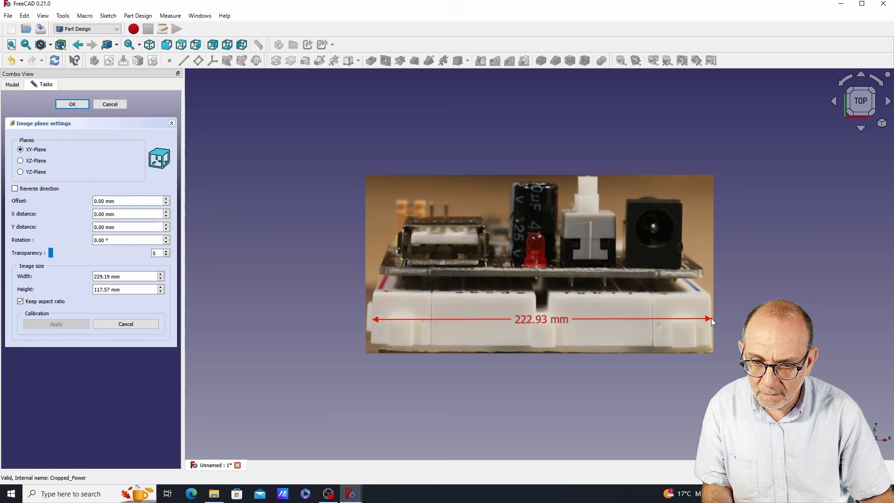
text(54.26)
key(Return)
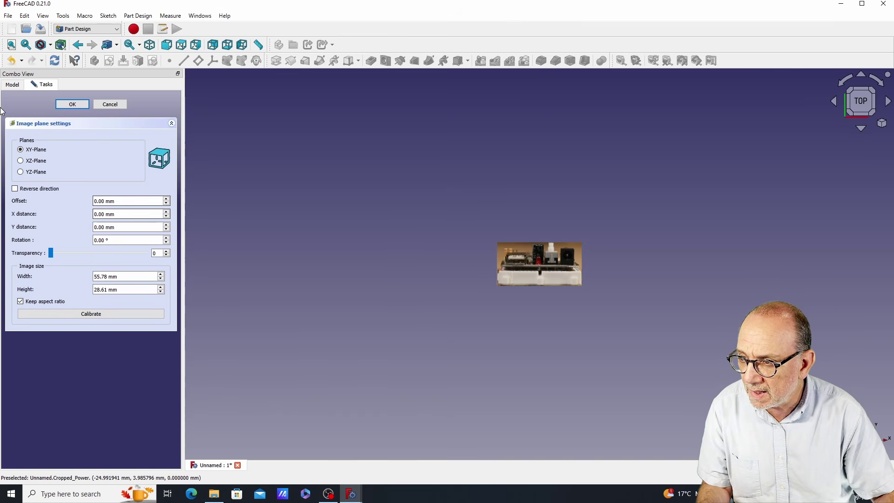
Place the Cropped_Power image on the XZ-Plane, check its upright orientation, and hide it
click(21, 161)
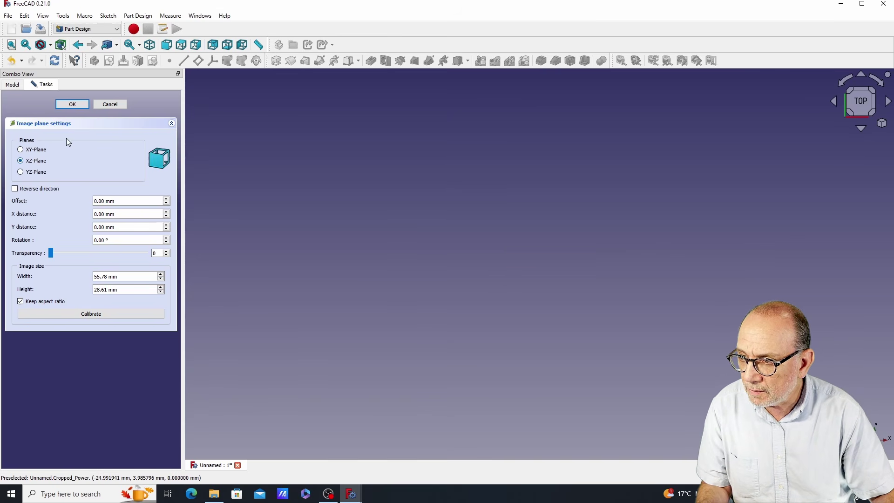
click(73, 104)
middle_drag(556, 295, 559, 170)
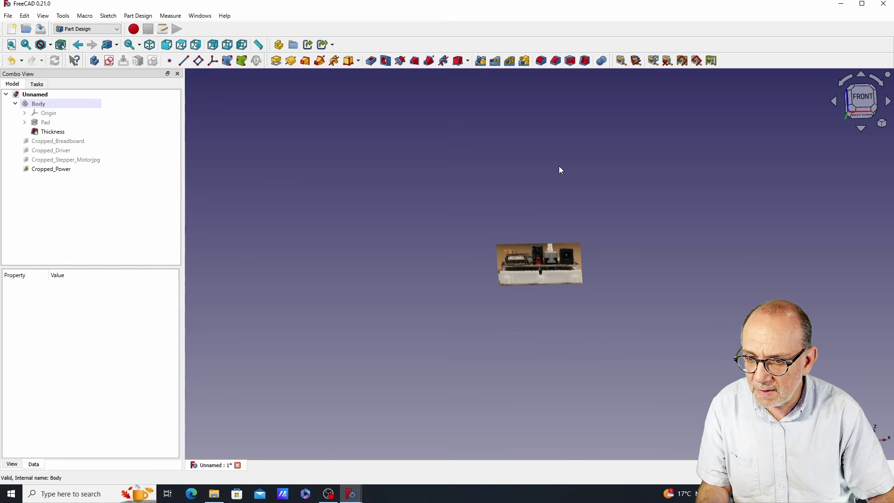
click(39, 171)
key(space)
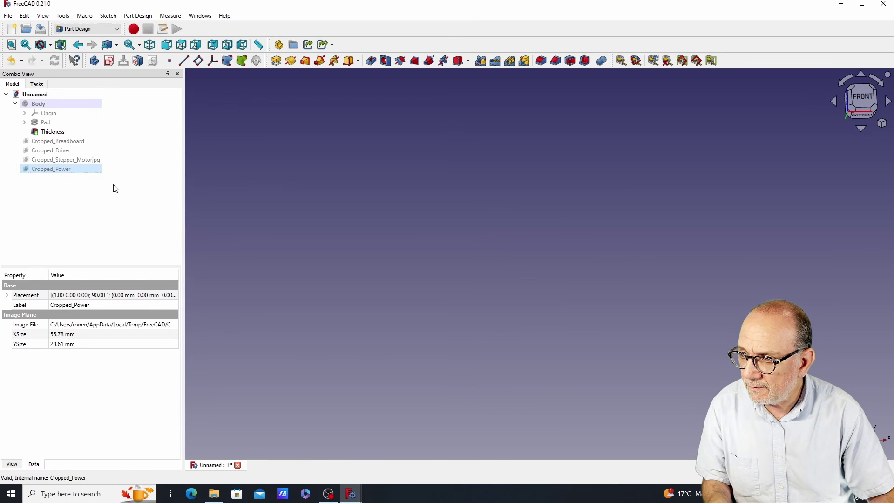
Import the image Cropped_USB.jpg into the document
click(7, 15)
click(23, 144)
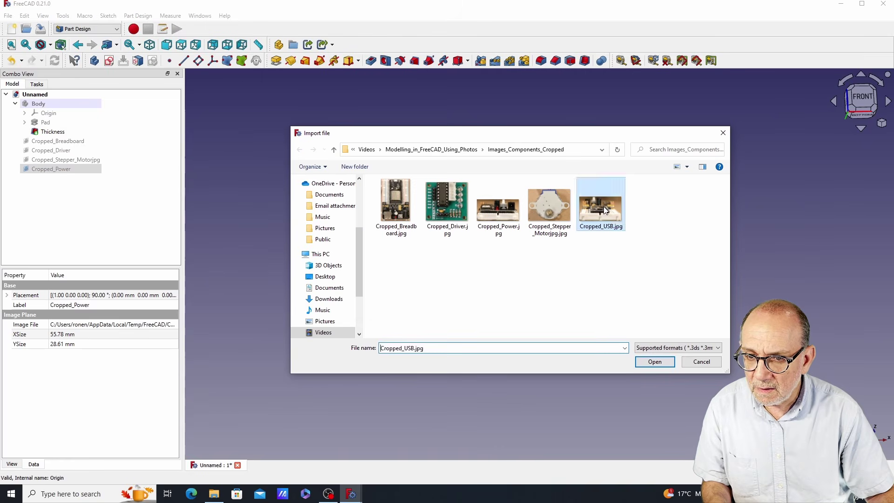
double_click(604, 207)
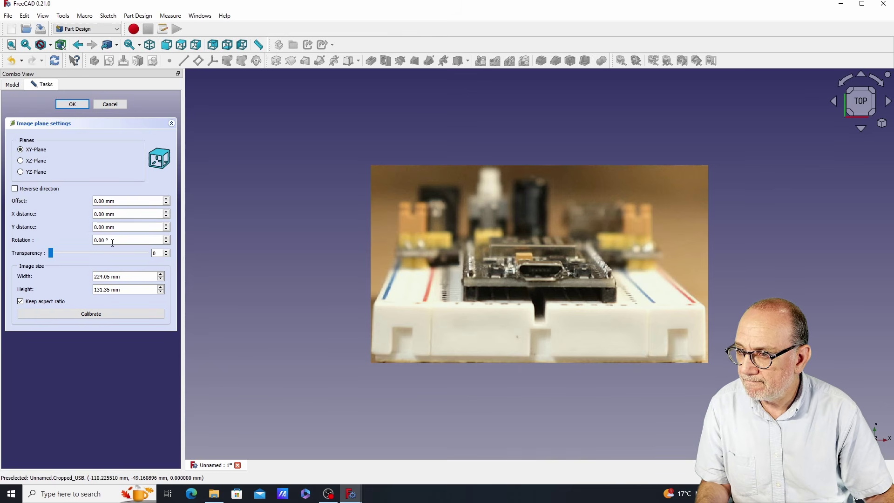
Calibrate the Cropped_USB image by setting the full width of the breadboard's front face to 54.26 mm
click(90, 313)
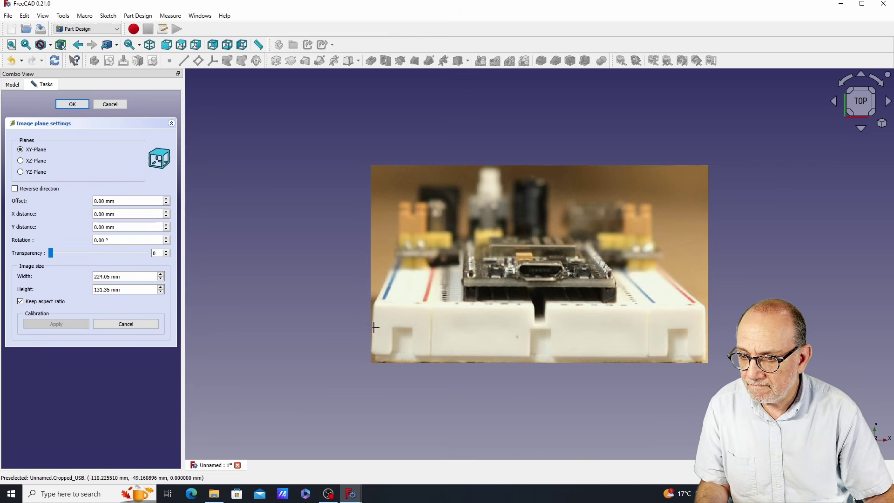
click(374, 330)
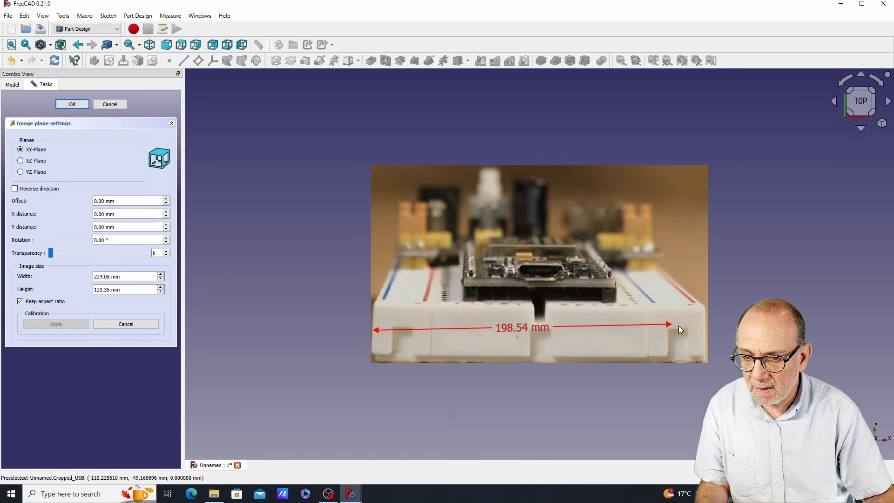
click(703, 328)
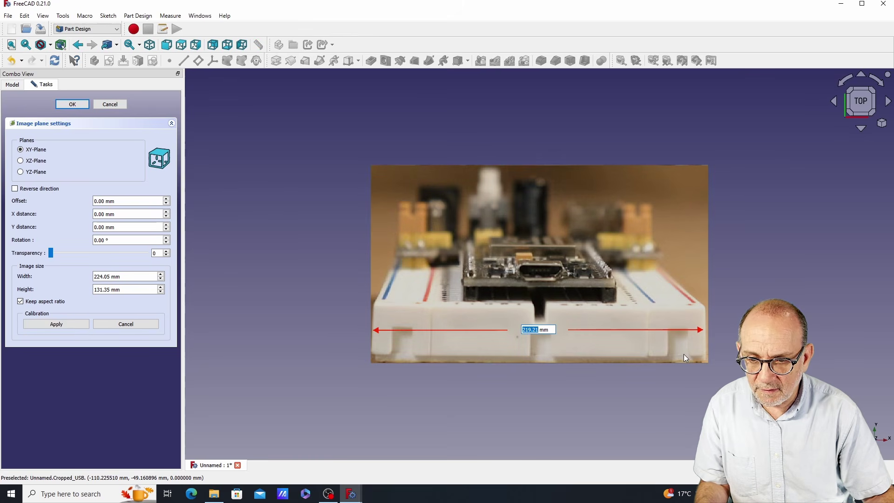
text(54)
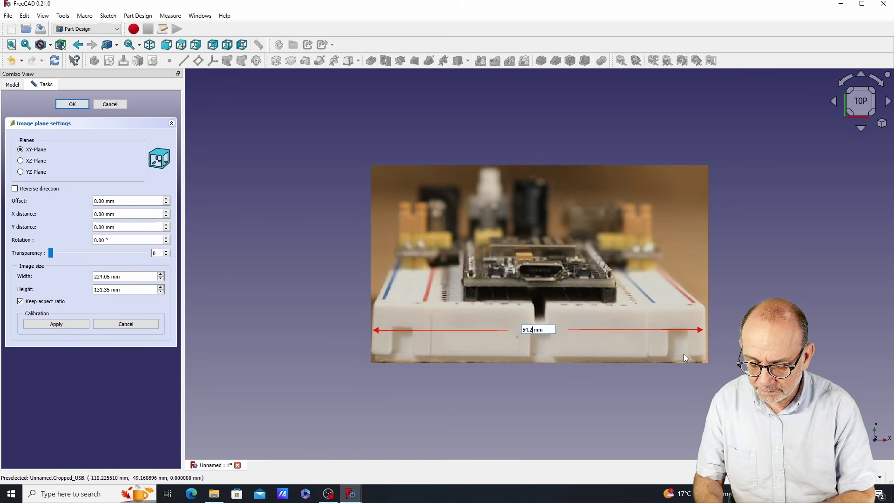
key(Return)
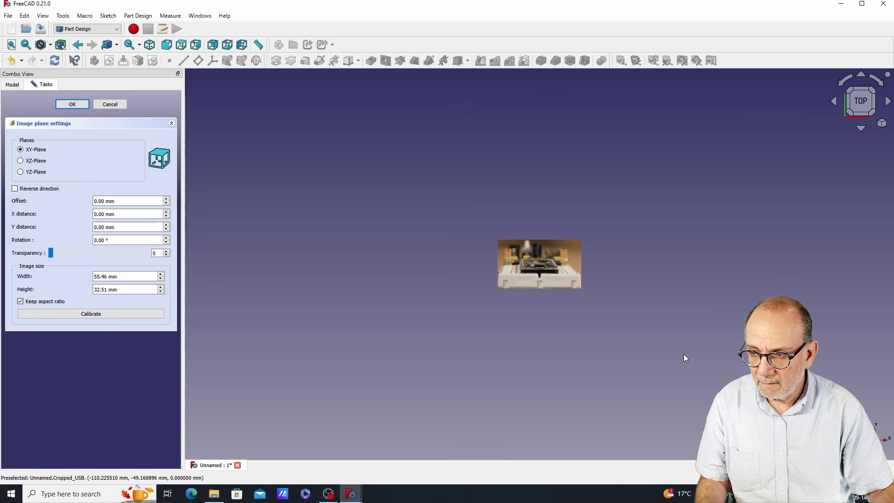
click(72, 105)
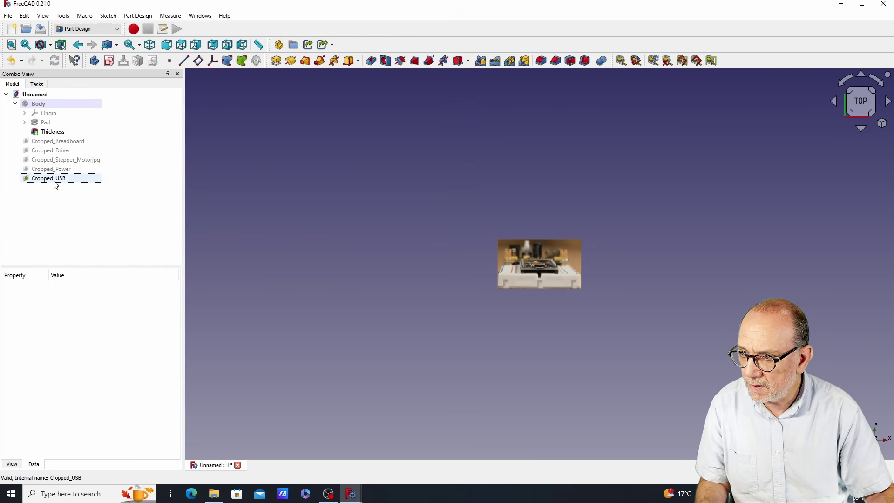
Show the Body around the Cropped_USB image to compare the image's orientation with the box
click(38, 103)
key(space)
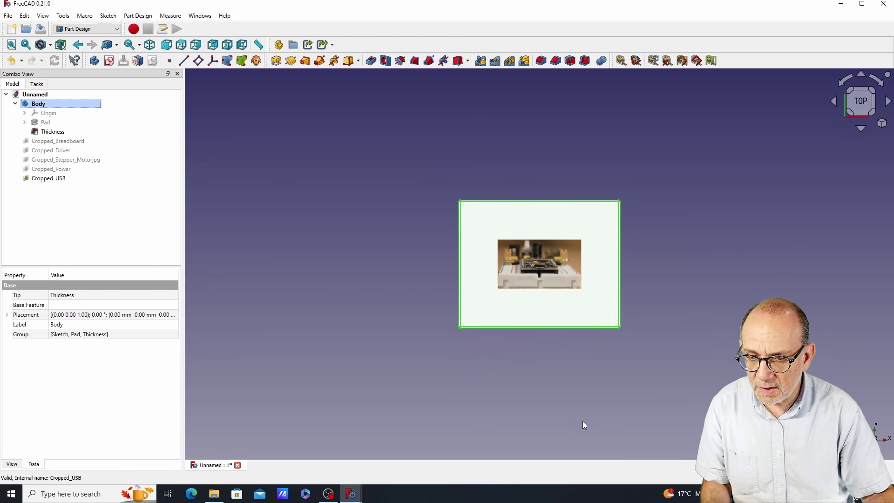
middle_drag(582, 421, 544, 374)
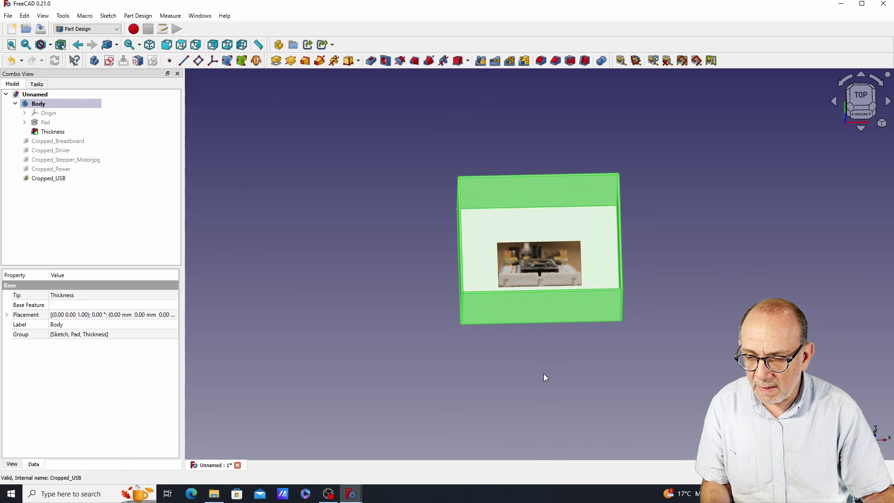
Place the Cropped_USB image on the XZ-Plane and check its orientation against the box
double_click(54, 180)
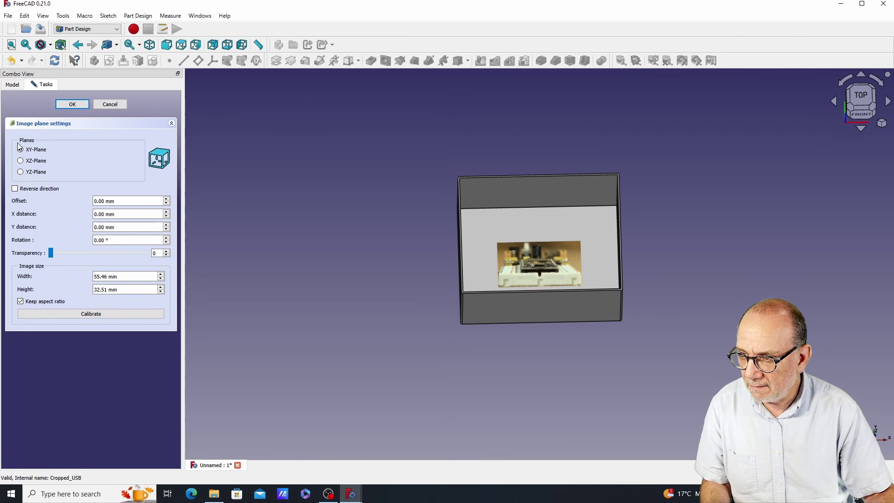
click(21, 161)
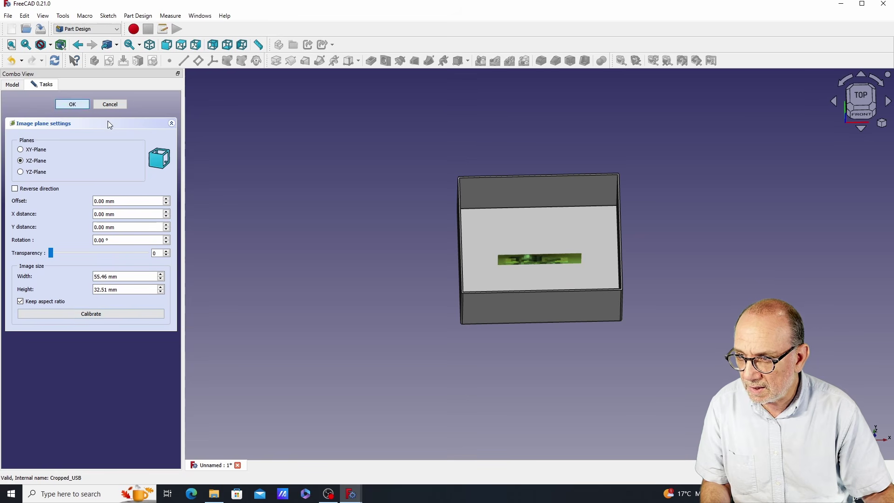
click(72, 104)
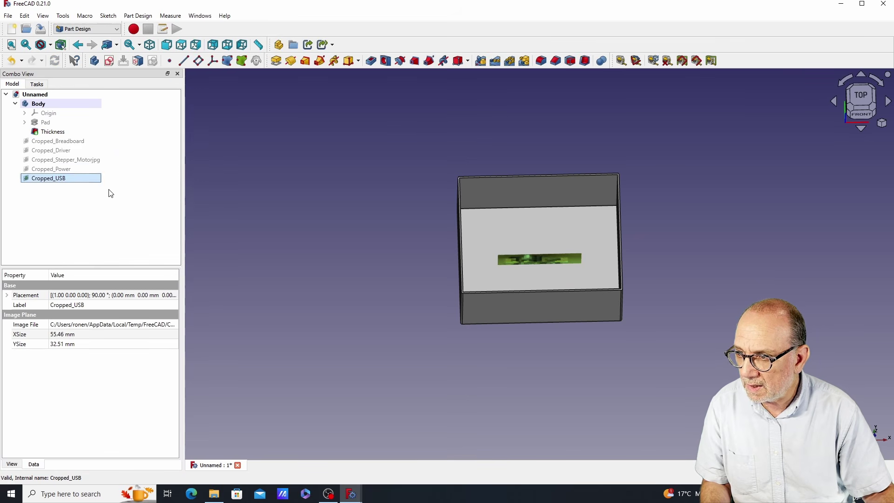
mouse_move(494, 387)
middle_down()
mouse_move(501, 329)
mouse_move(479, 379)
middle_up()
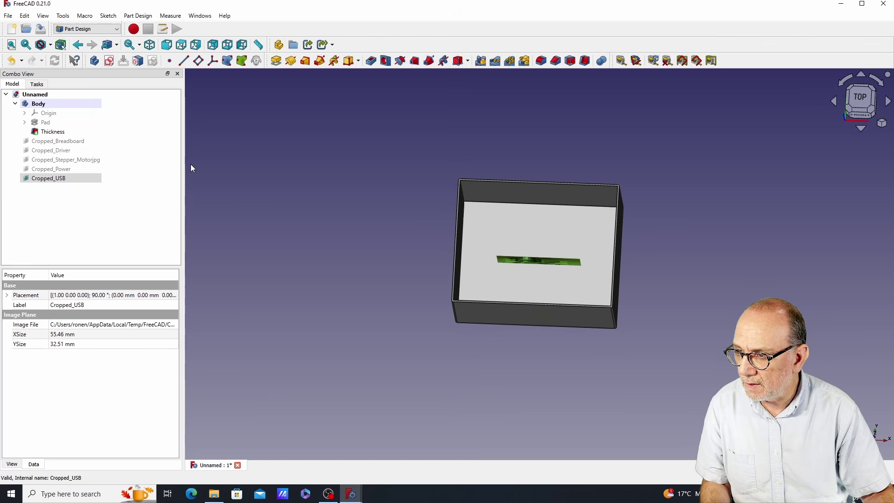
Make the Cropped_Breadboard, Cropped_Driver, Cropped_Stepper_Motorjpg and Cropped_Power images visible
click(59, 141)
key(space)
click(51, 151)
key(space)
click(56, 160)
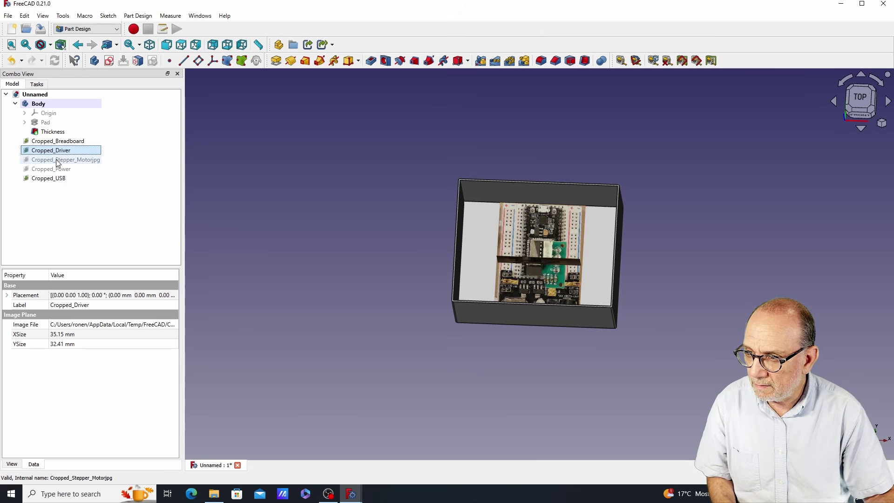
key(space)
click(52, 170)
key(space)
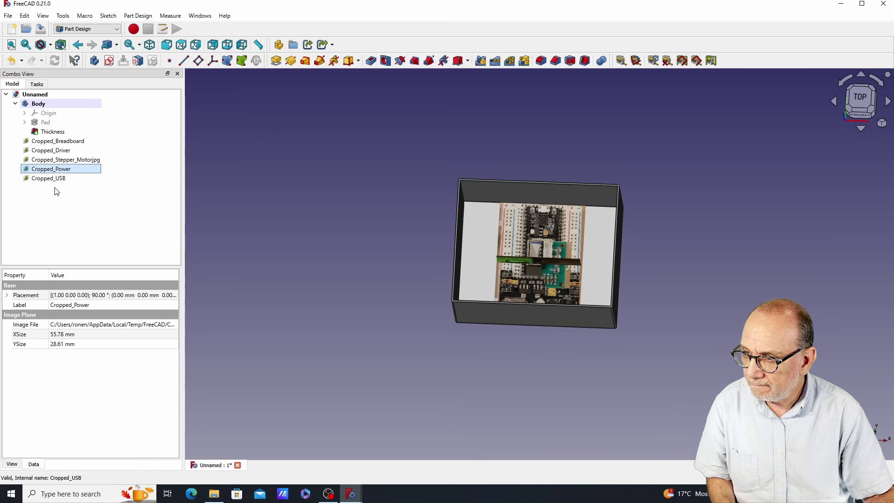
Transform the Cropped_Driver image about 111 mm along the positive X axis, out of the box
right_click(52, 152)
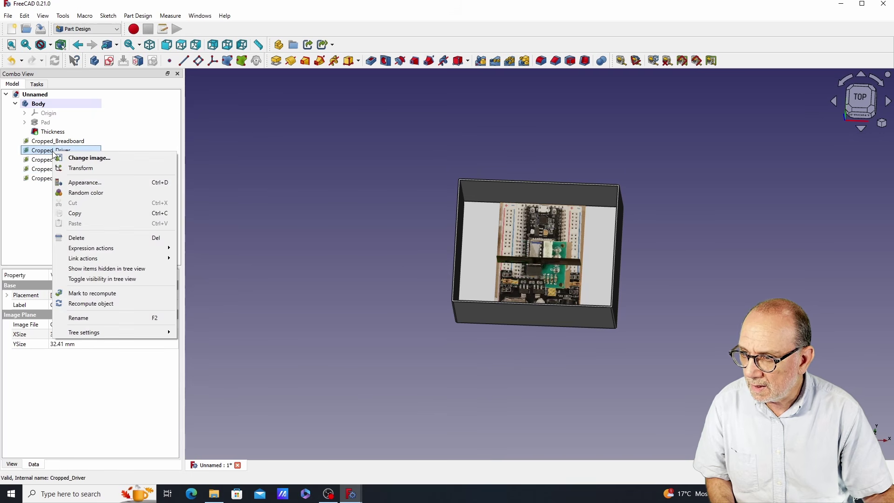
click(80, 169)
drag(650, 266, 815, 274)
click(91, 105)
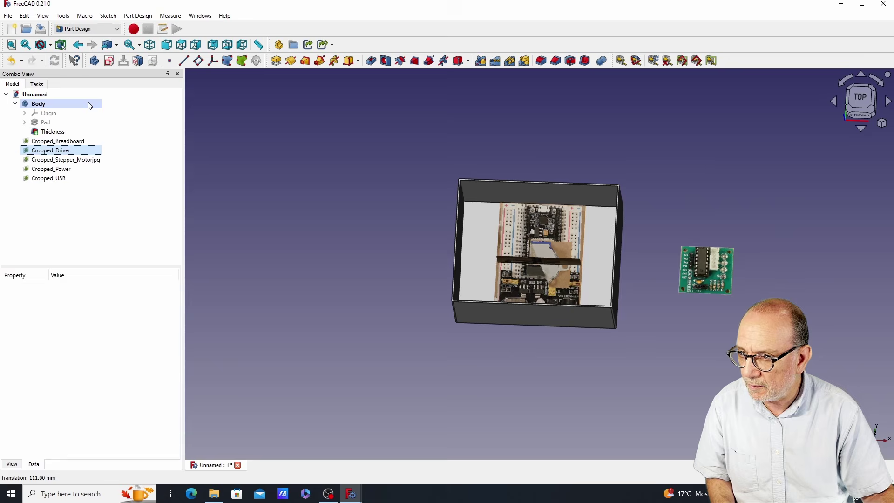
click(90, 104)
Transform the Cropped_Stepper_Motorjpg image along the positive X axis, out of the box and beyond the driver image
right_click(54, 161)
click(81, 174)
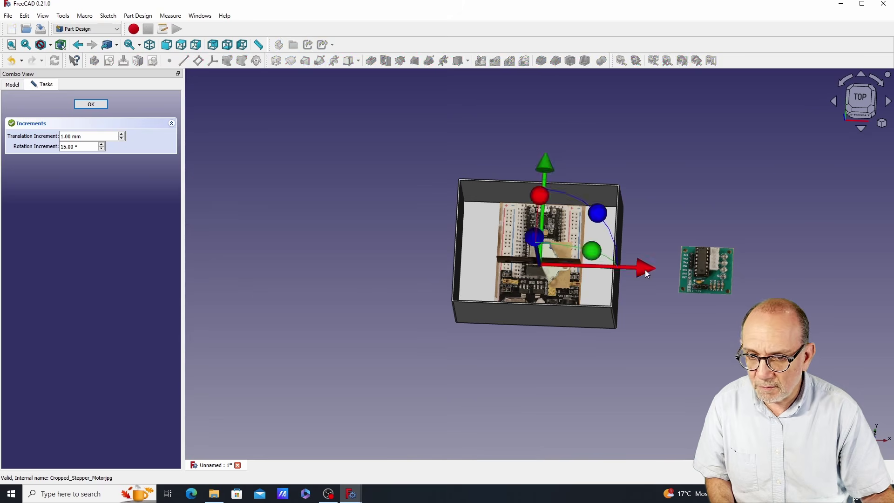
drag(644, 266, 880, 267)
click(91, 104)
Transform the Cropped_Power image out of the box to about X 101 mm and Y 92 mm
right_click(56, 169)
click(81, 186)
drag(649, 264, 813, 118)
click(91, 104)
Transform the Cropped_USB image out of the box to about X 104 mm and Y 111 mm
right_click(56, 178)
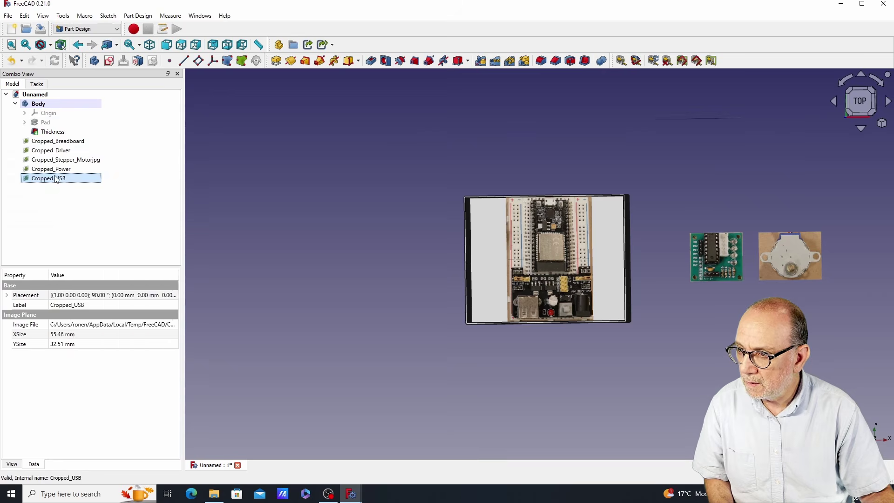
click(82, 194)
drag(659, 256, 812, 255)
drag(706, 369, 704, 193)
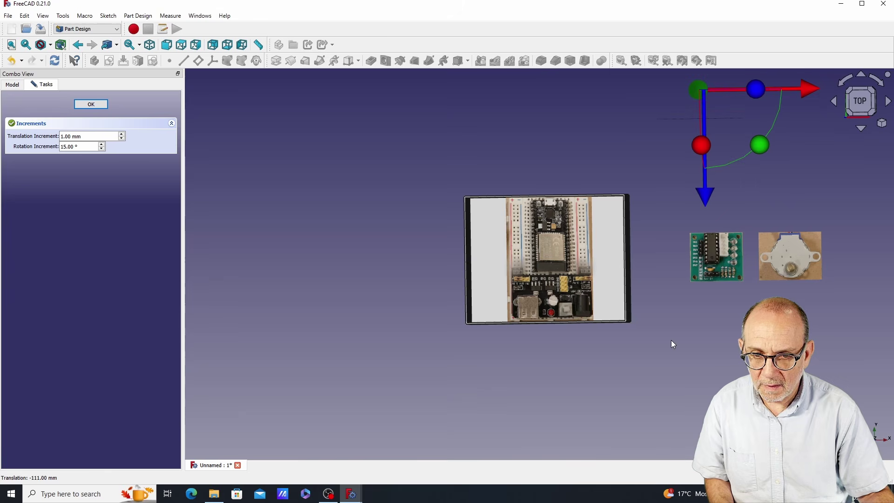
click(90, 105)
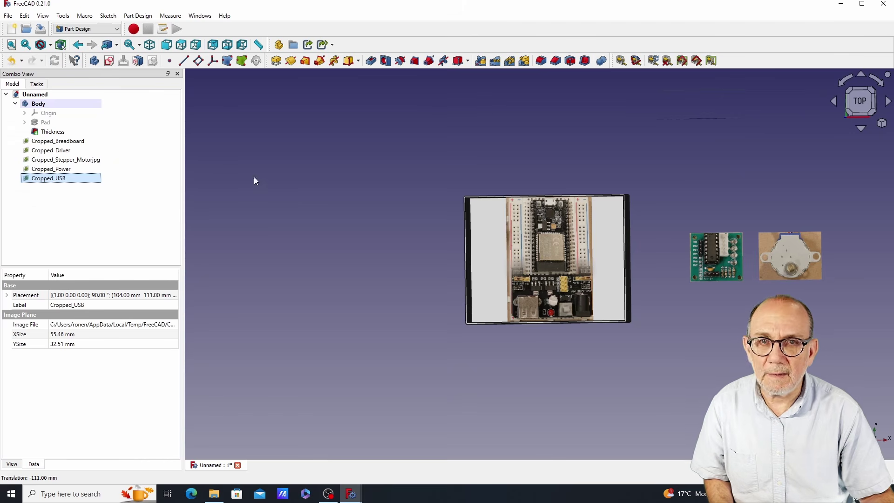
Transform the Cropped_Breadboard image about 26 mm along positive X so it sits against the box's side wall
right_click(54, 144)
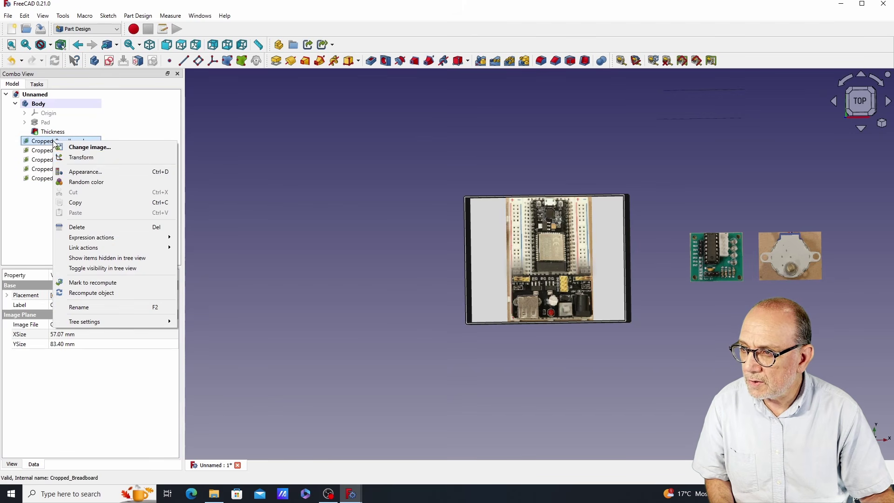
click(65, 156)
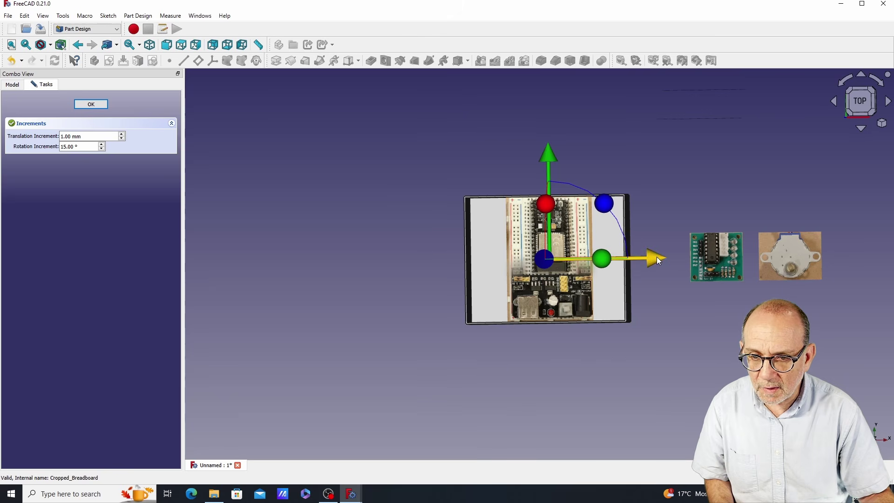
drag(658, 261, 688, 259)
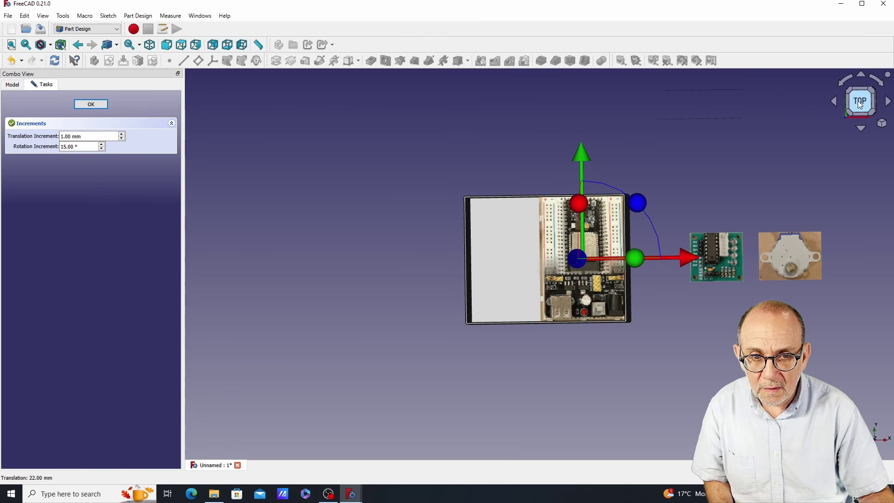
scroll(456, 255, up, 3)
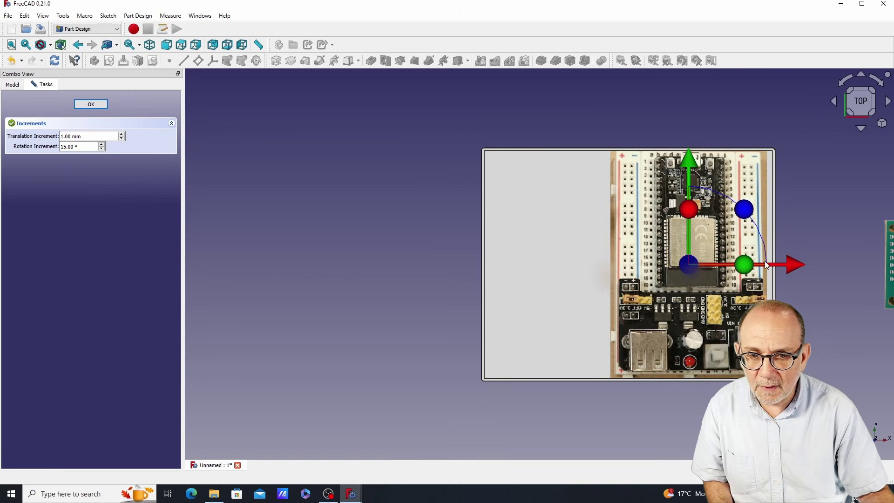
middle_drag(812, 303, 701, 275)
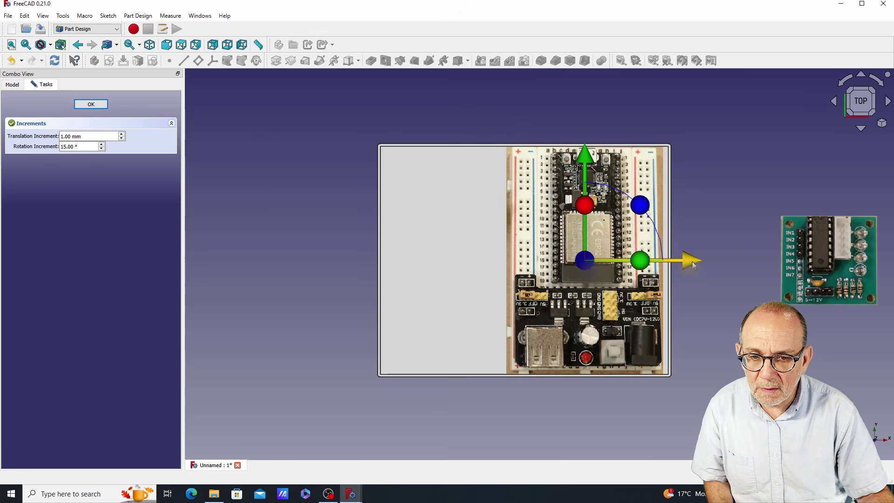
drag(691, 261, 703, 260)
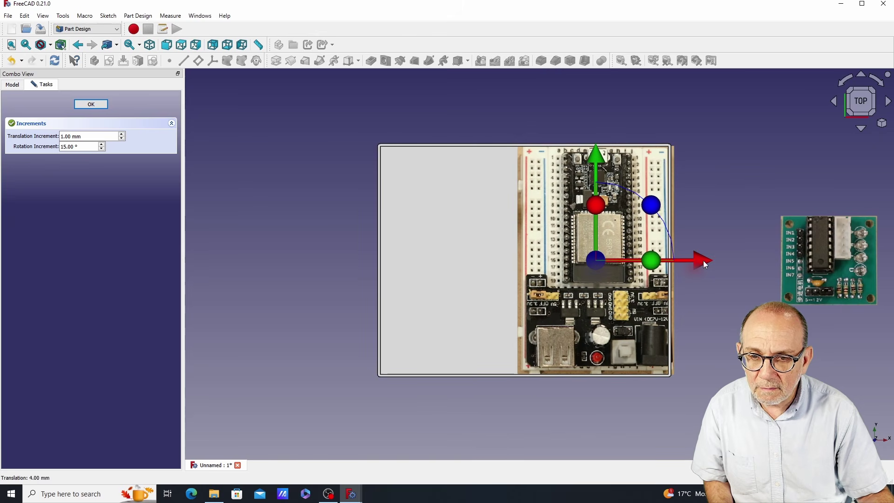
click(88, 104)
Transform the Cropped_Driver image back into the box beside the breadboard's power module, at about X -28 mm and Y -21 mm
right_click(63, 152)
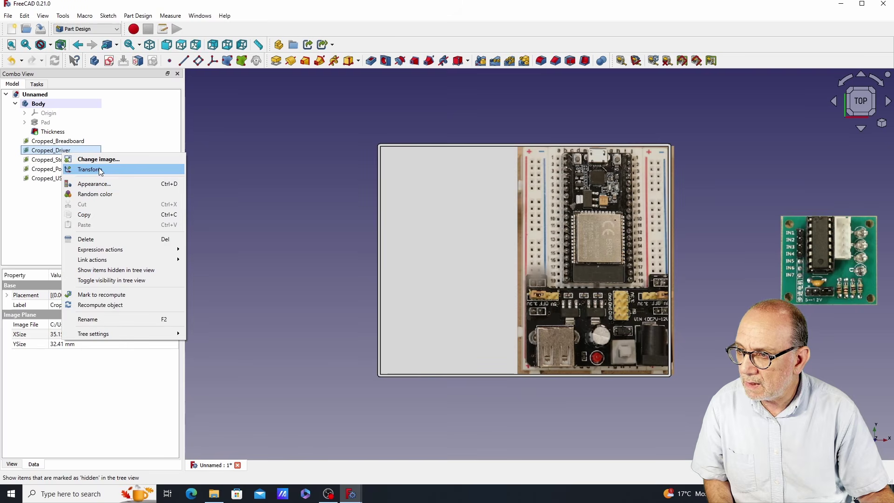
click(99, 169)
key(Right)
key(Right)
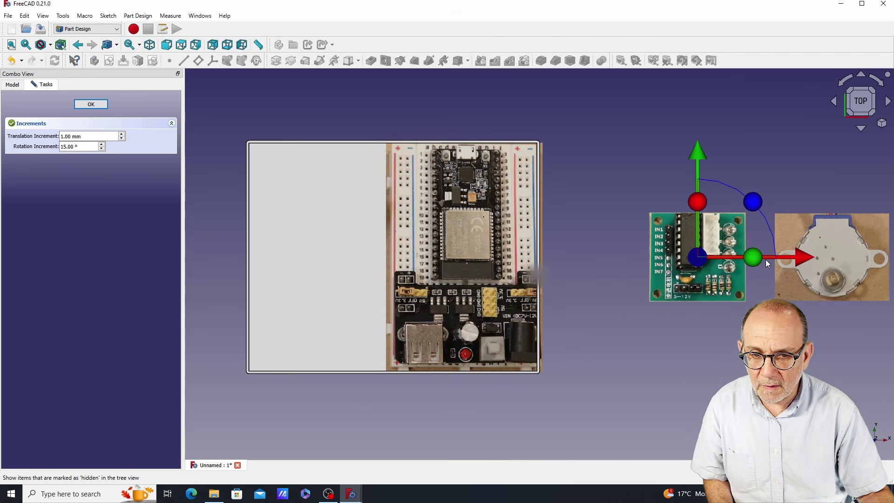
drag(803, 259, 417, 268)
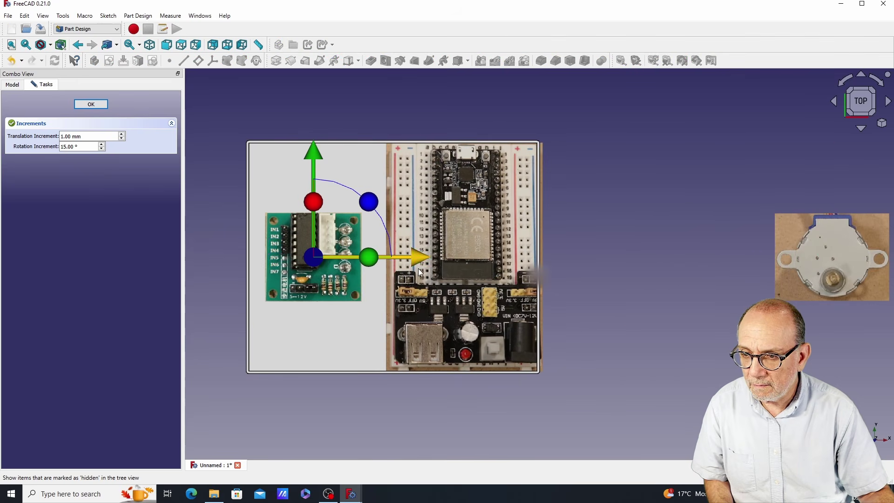
drag(313, 167, 311, 213)
drag(411, 314, 418, 315)
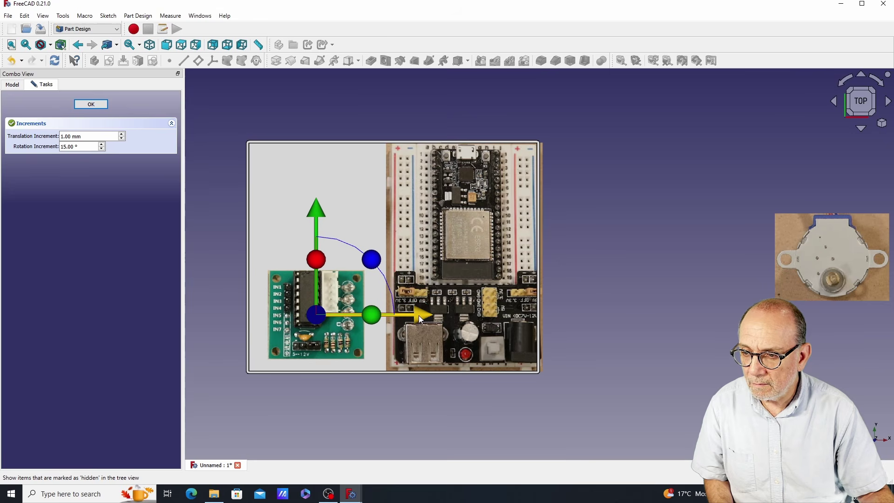
click(91, 104)
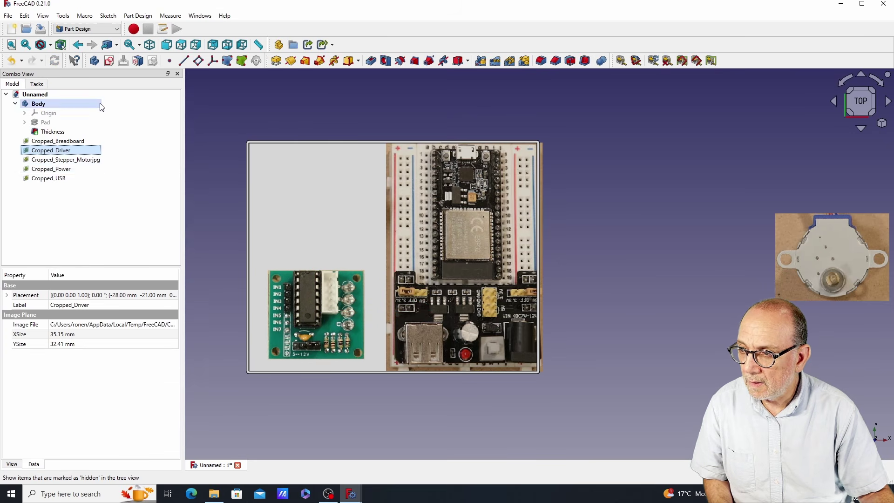
Transform the Cropped_Stepper_Motorjpg image into the box above the driver image, at about X -28 mm and Y 20 mm
right_click(71, 162)
click(100, 176)
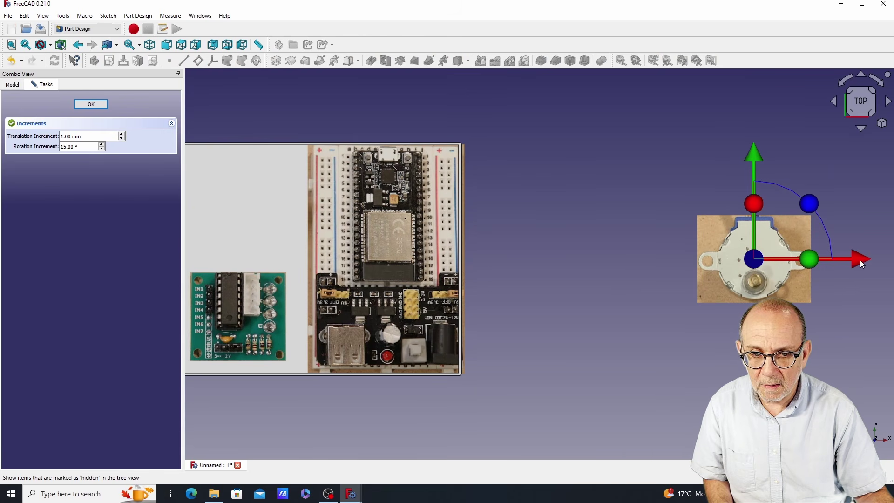
drag(859, 260, 317, 260)
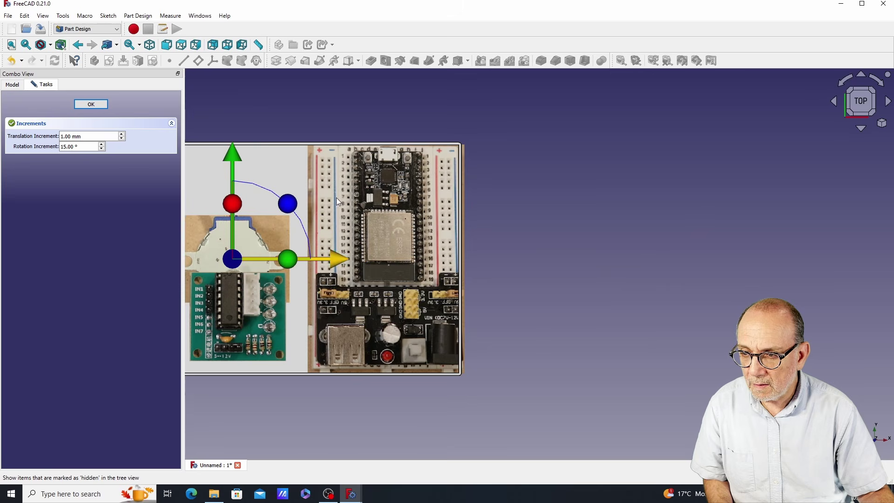
key(v)
key(f)
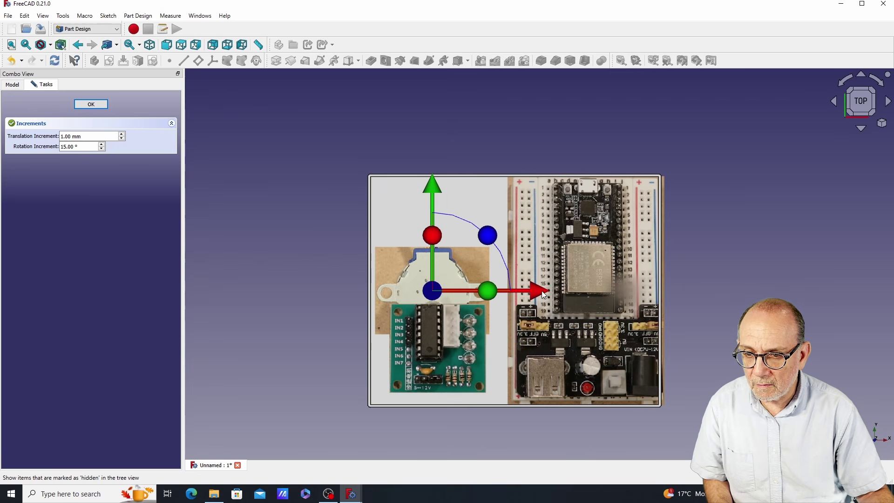
drag(542, 292, 544, 292)
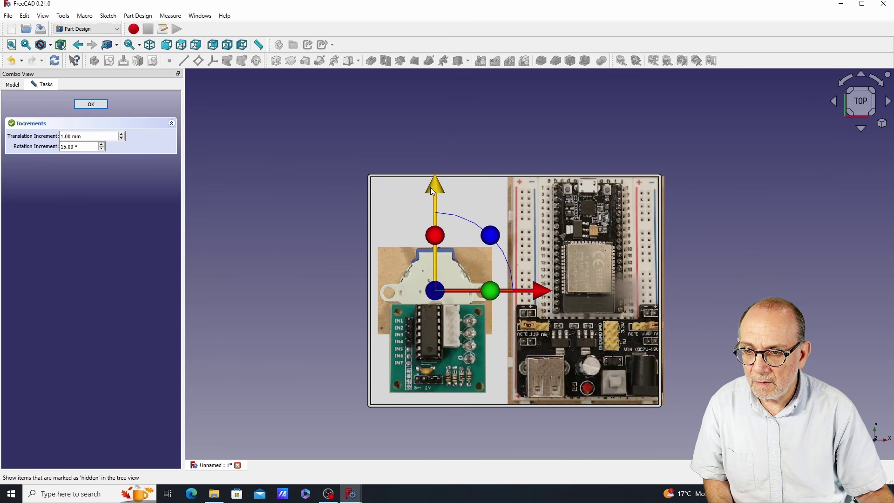
drag(432, 191, 430, 135)
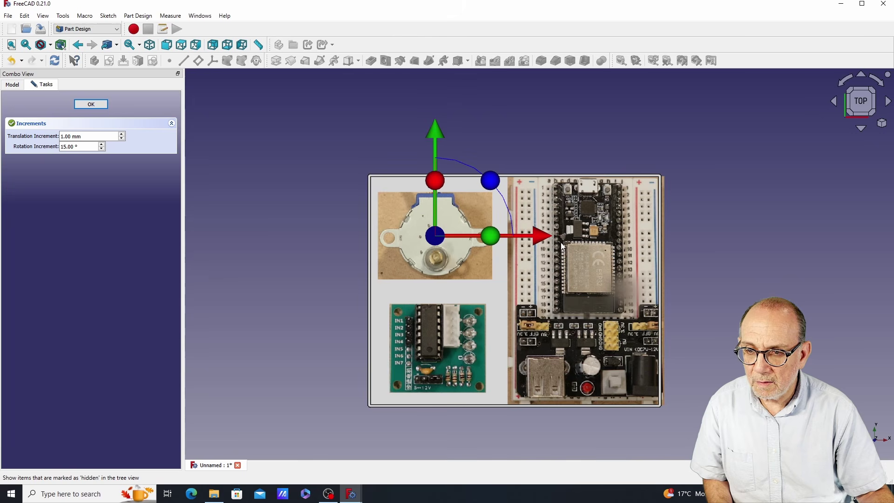
drag(541, 238, 544, 238)
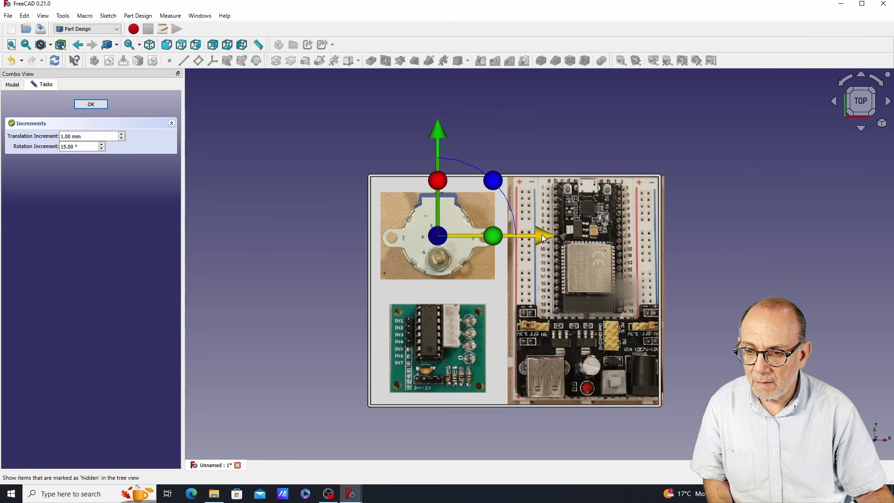
click(91, 104)
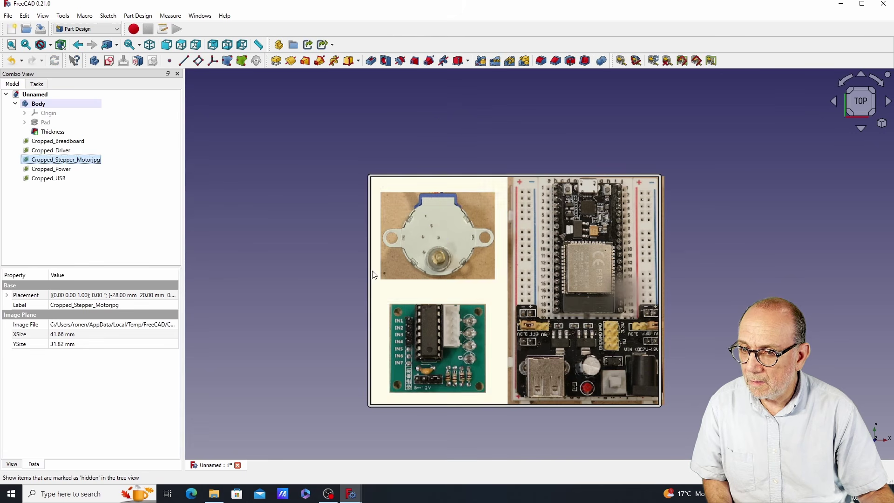
Transform the Cropped_Power image from outside the box to the breadboard's power-module area, at about X 16 mm and Y -18 mm
click(51, 169)
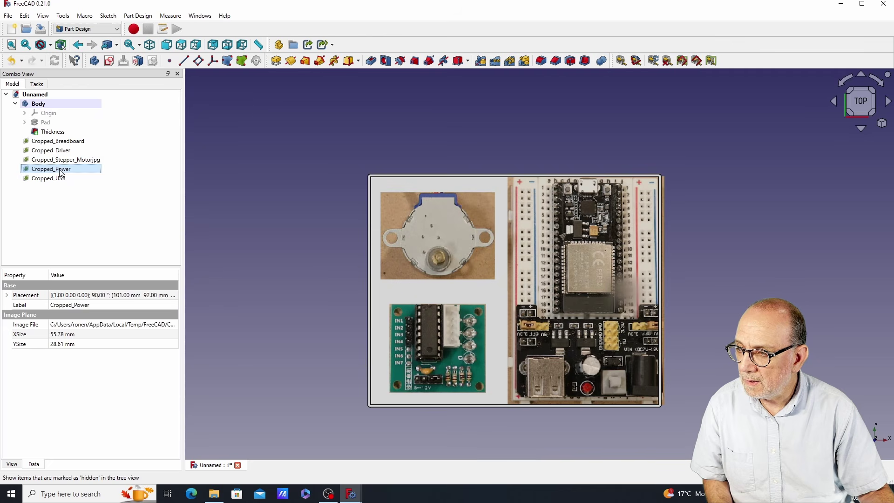
right_click(60, 169)
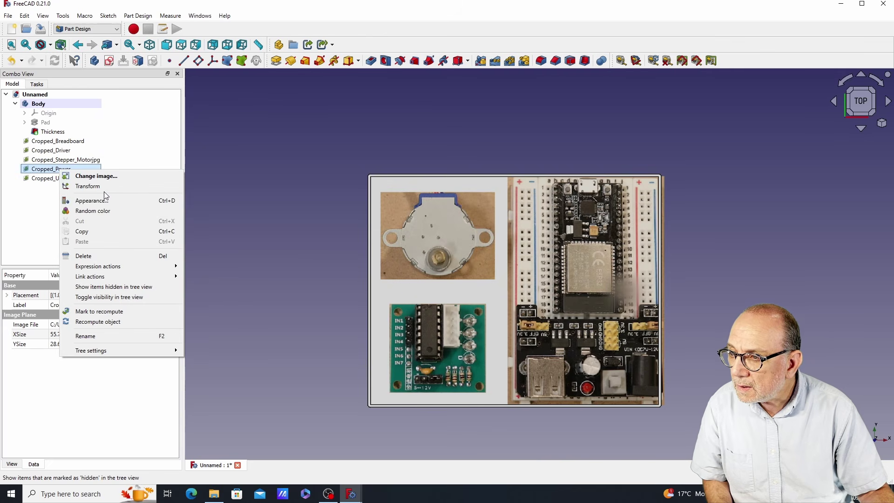
click(103, 187)
middle_drag(542, 454, 675, 261)
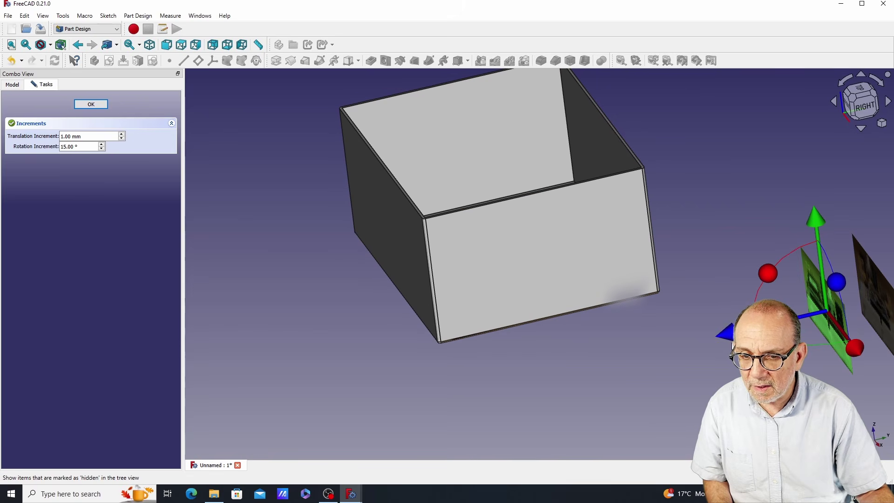
drag(727, 334, 437, 366)
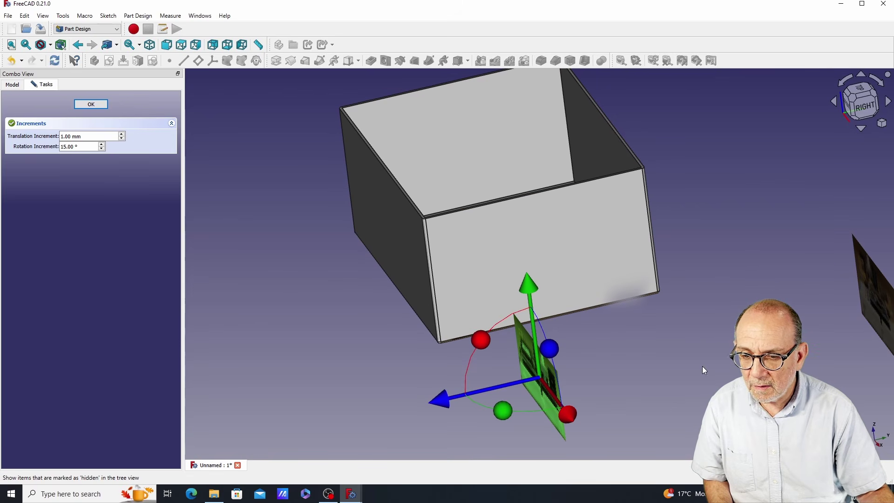
middle_drag(384, 395, 279, 354)
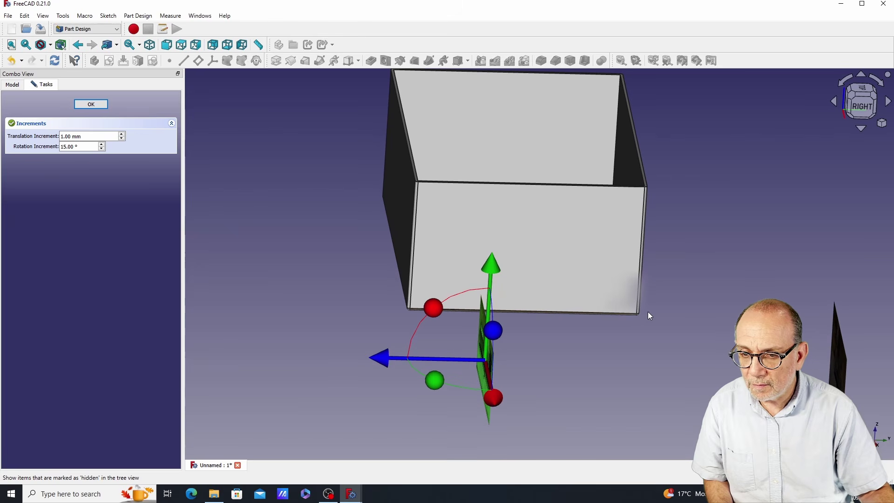
middle_drag(649, 314, 554, 386)
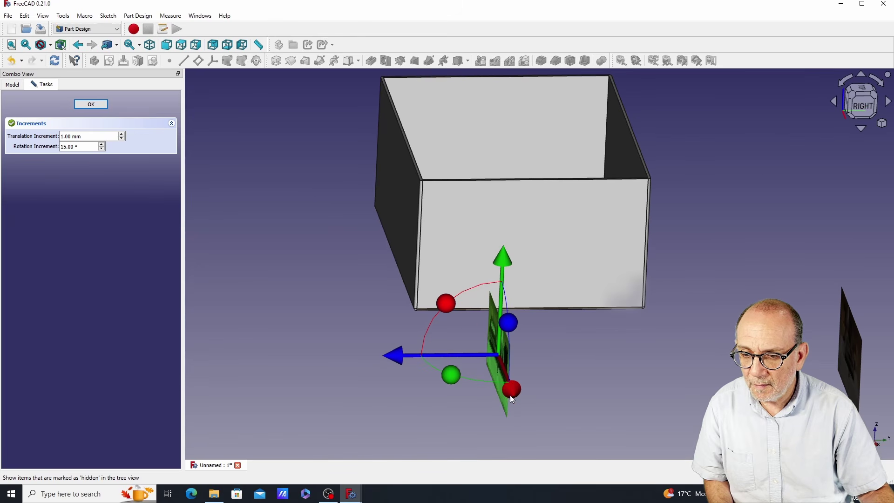
drag(512, 392, 483, 309)
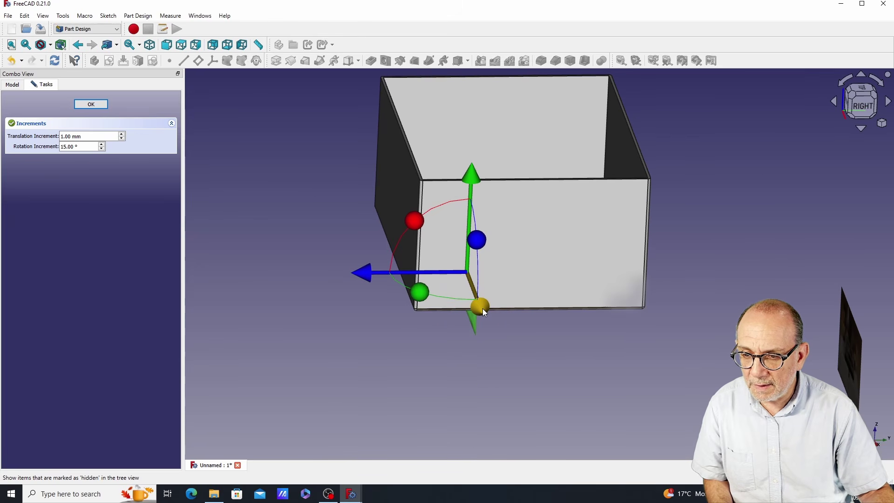
middle_drag(463, 338, 361, 285)
middle_drag(581, 385, 583, 405)
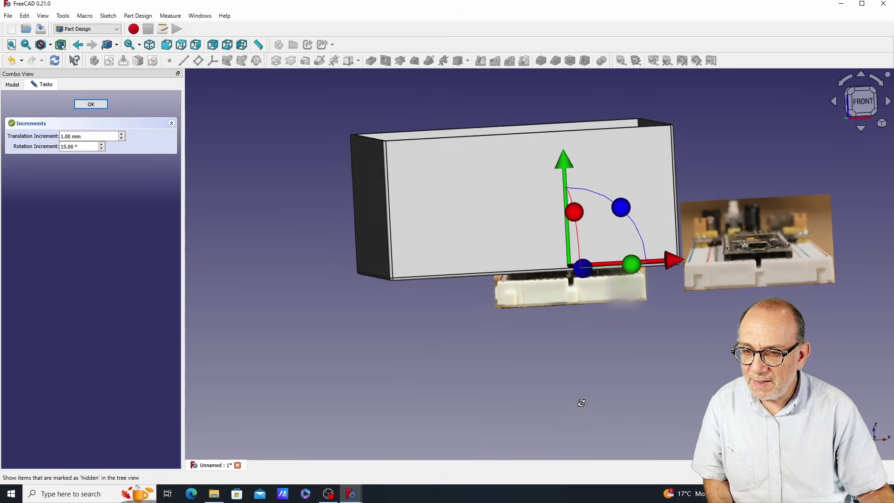
click(86, 105)
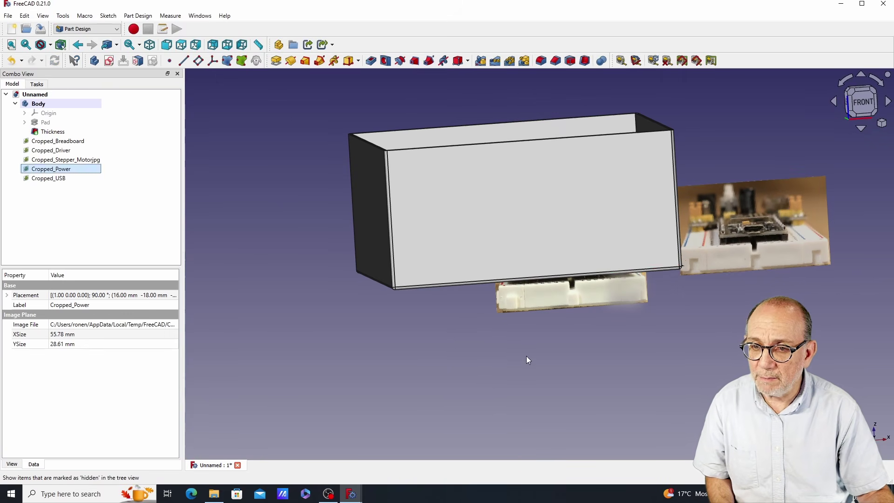
Set the transparency of the box's Thickness feature to about 85
middle_drag(526, 356, 501, 359)
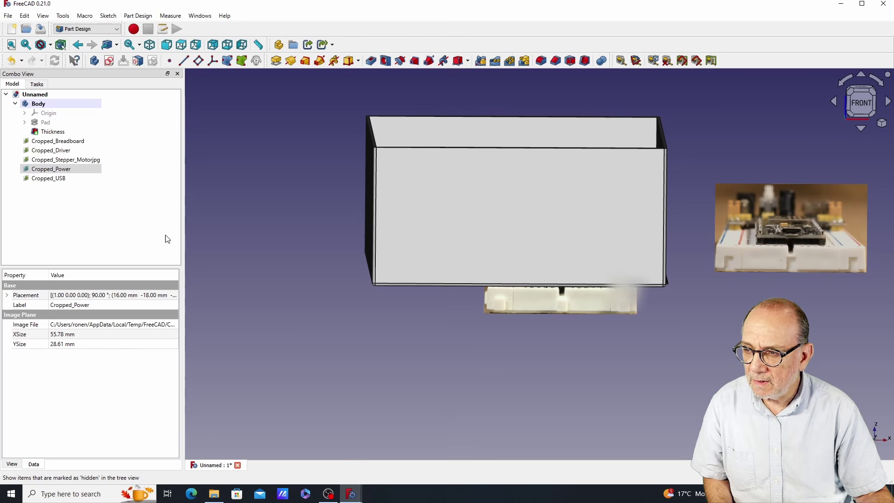
click(53, 132)
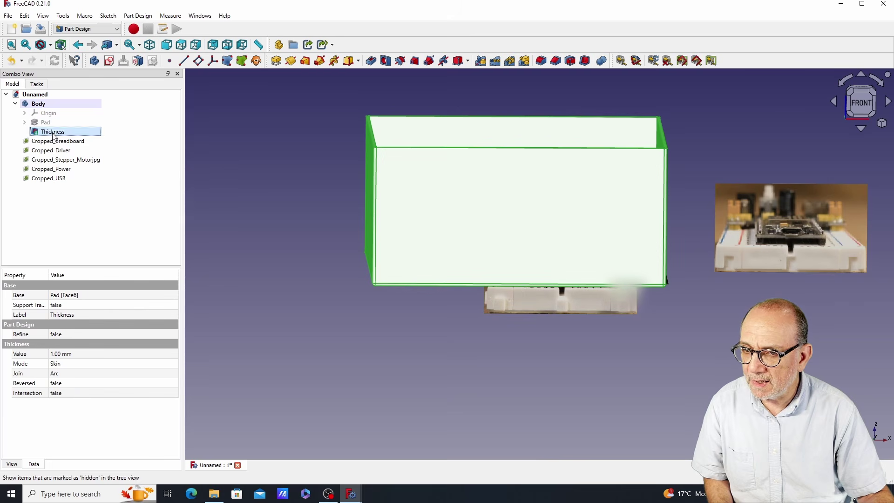
click(44, 17)
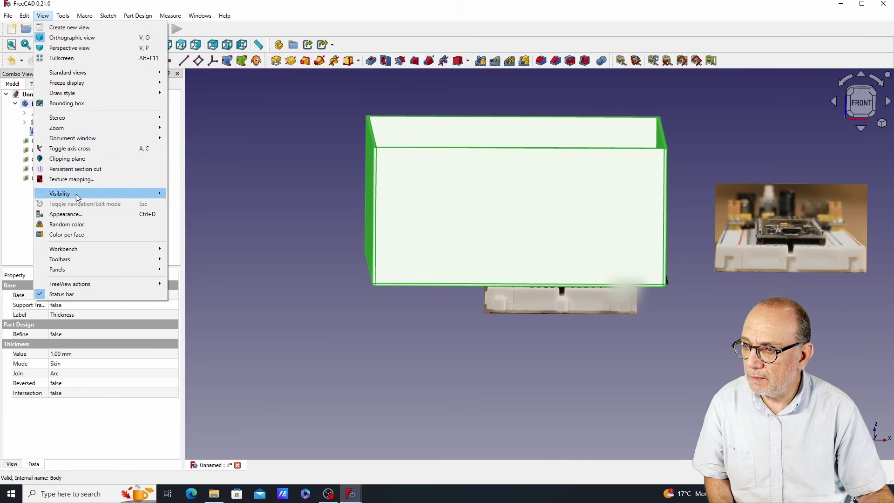
click(86, 213)
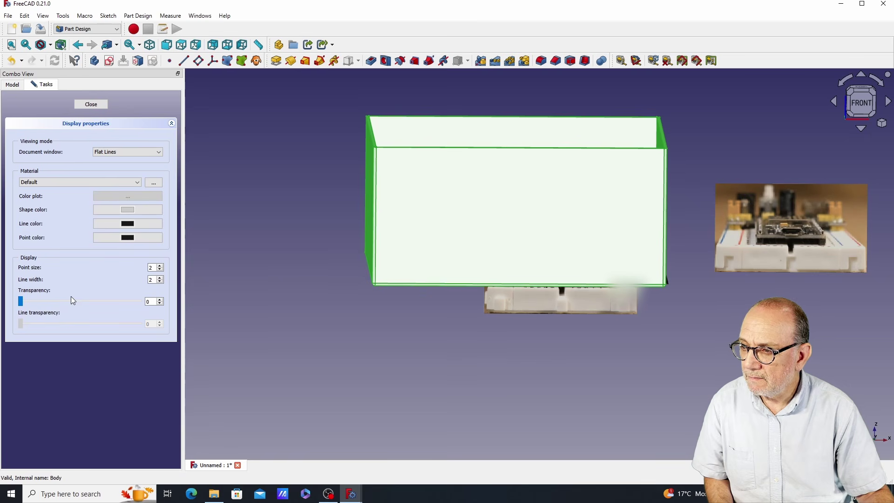
drag(22, 307, 117, 300)
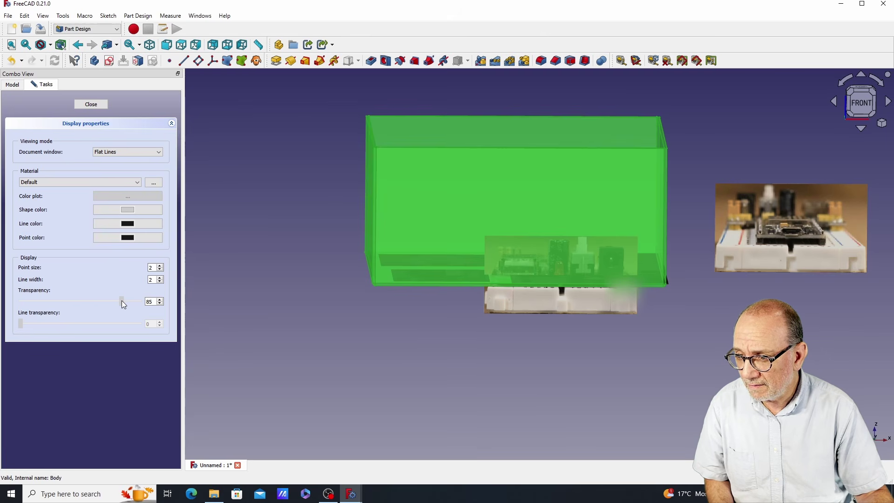
click(83, 103)
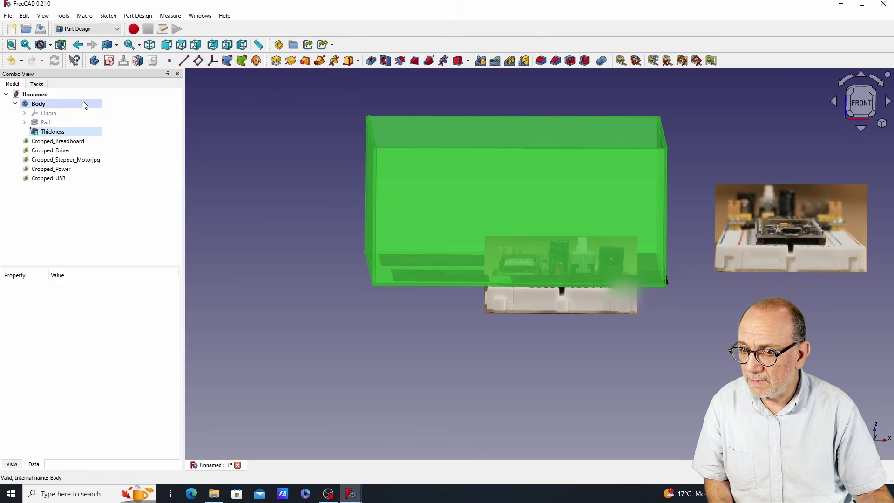
click(574, 398)
Transform the Cropped_Power image upward until its base sits on the box floor, and shift it along positive X to X 26 mm
middle_drag(591, 389, 636, 246)
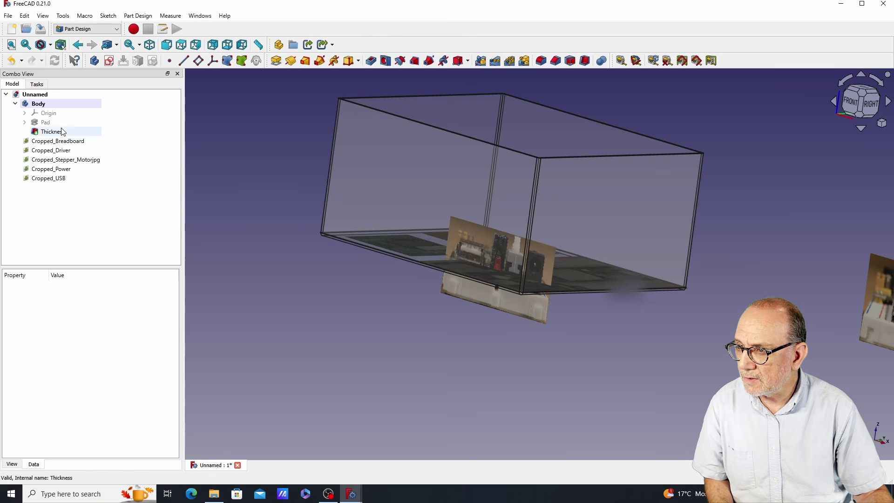
click(58, 170)
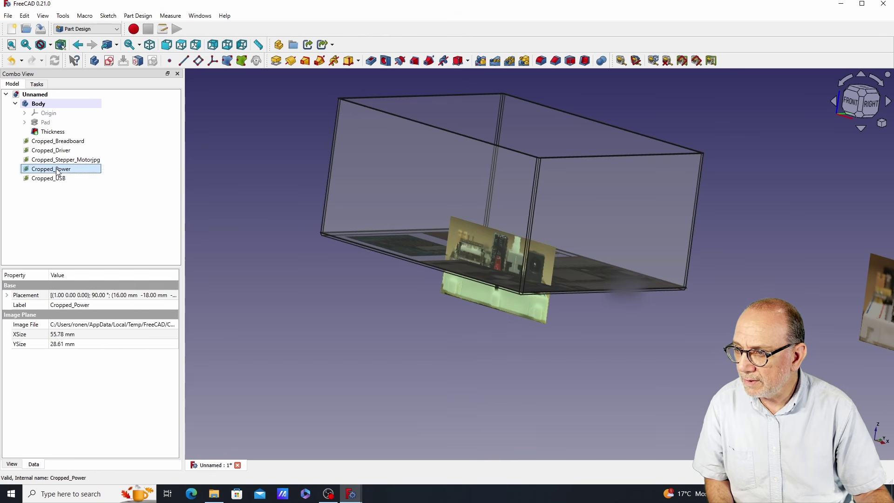
right_click(58, 171)
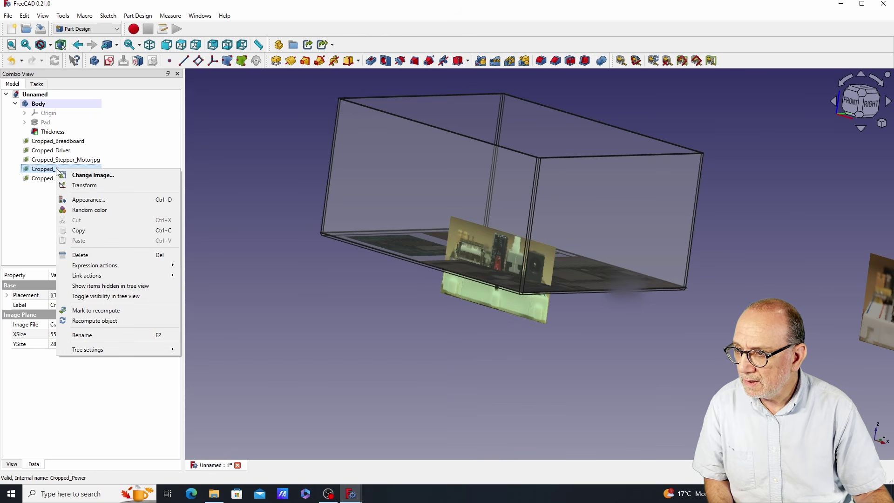
click(84, 186)
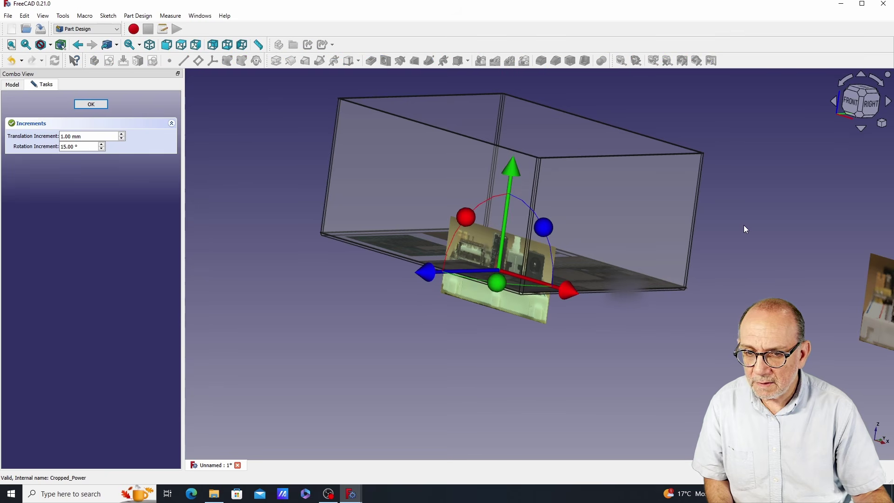
middle_drag(744, 225, 700, 228)
middle_drag(492, 451, 465, 198)
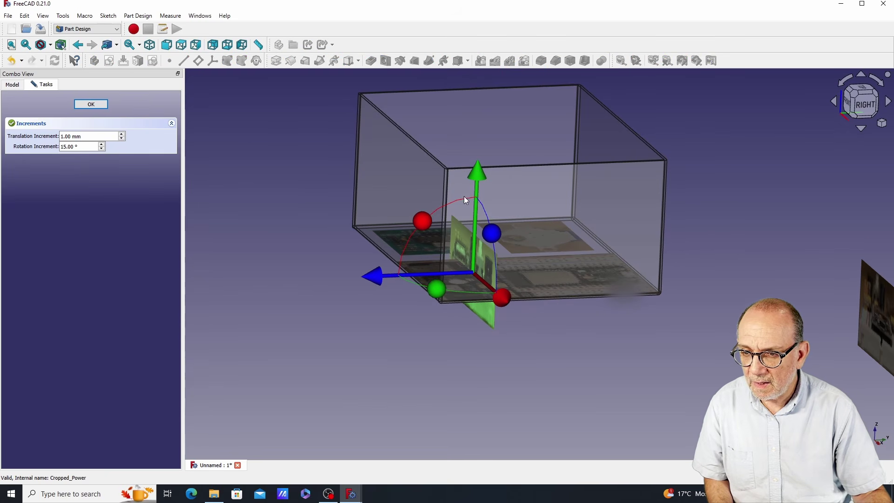
drag(480, 174, 466, 136)
middle_drag(243, 371, 565, 273)
drag(637, 264, 663, 265)
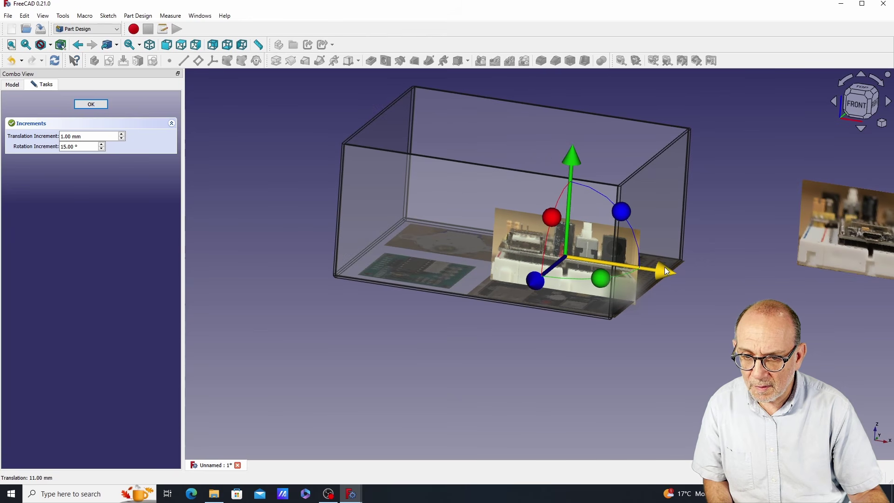
drag(569, 163, 566, 158)
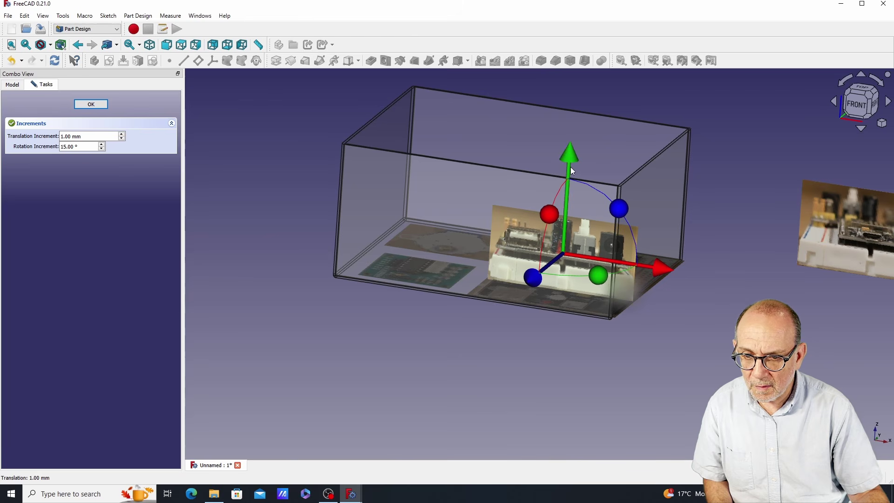
Move the Cropped_Power image 24 mm along negative Y onto the box's front wall, at Y -42 mm, and finish the transform
middle_drag(742, 317, 350, 229)
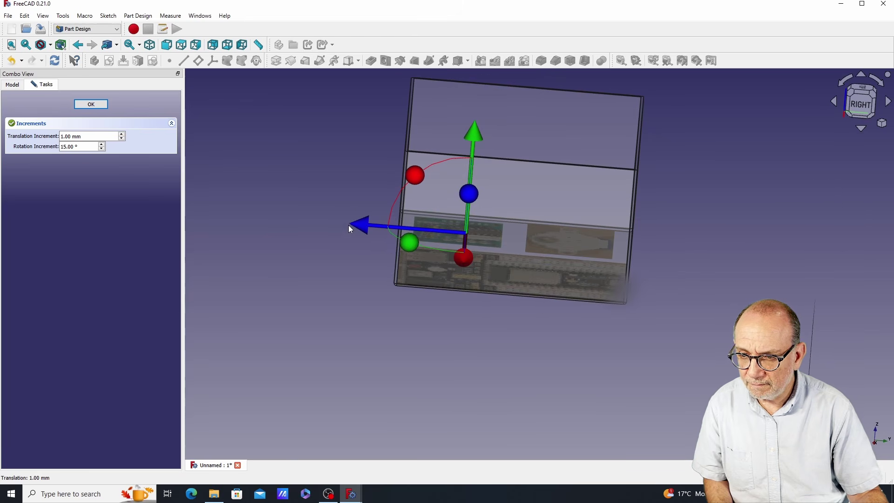
drag(356, 226, 292, 228)
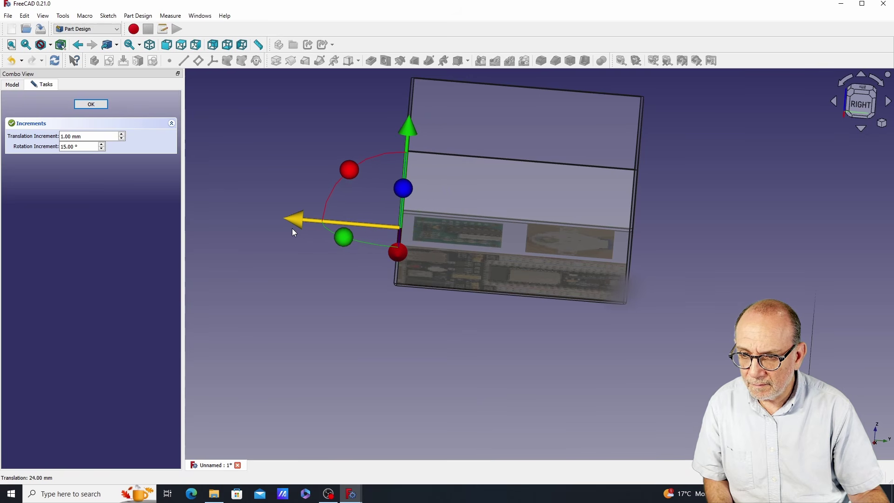
middle_drag(292, 229, 405, 319)
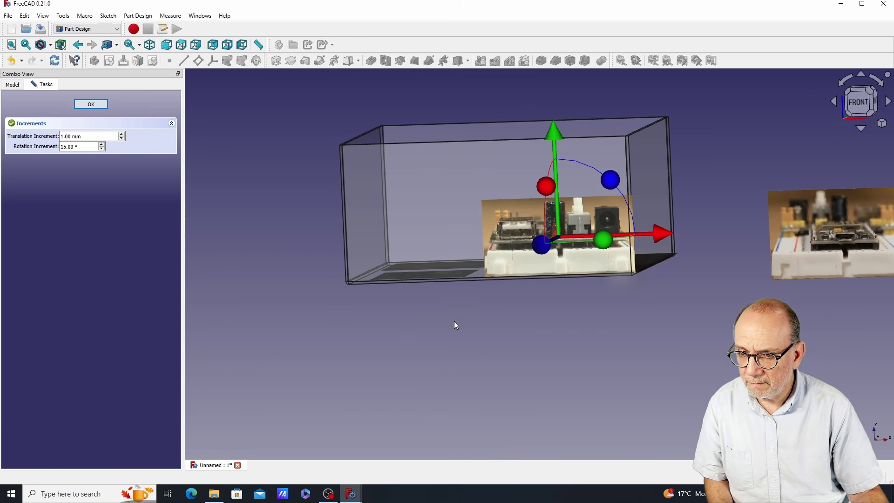
click(91, 104)
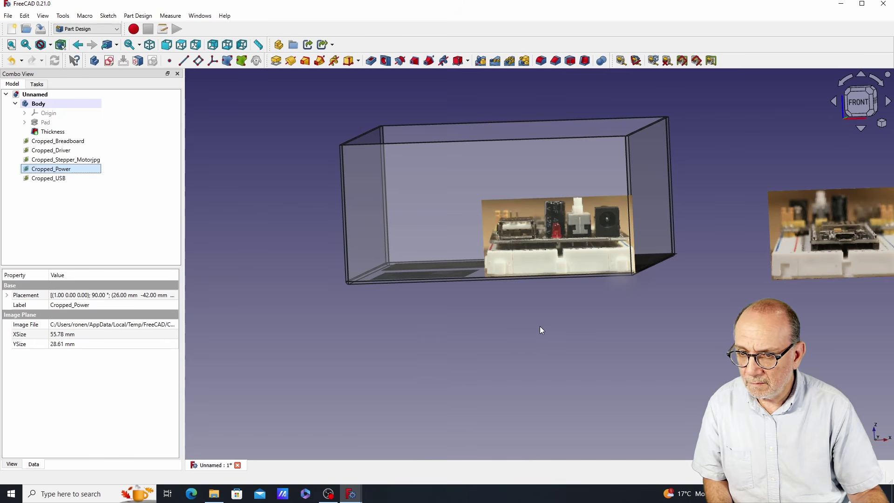
Transform the Cropped_USB image into the box near the rear wall, behind the breadboard's USB end, and raise it 16 mm onto the floor
middle_drag(745, 223, 773, 219)
middle_drag(595, 378, 565, 393)
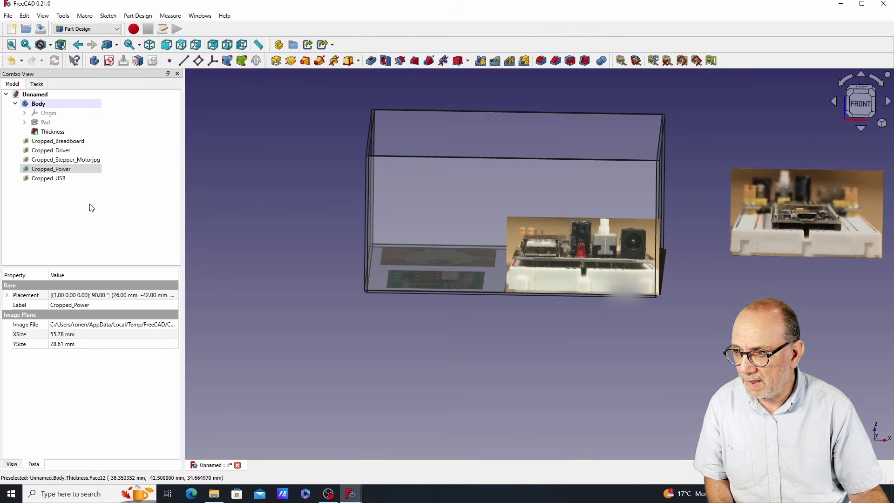
click(46, 178)
right_click(46, 183)
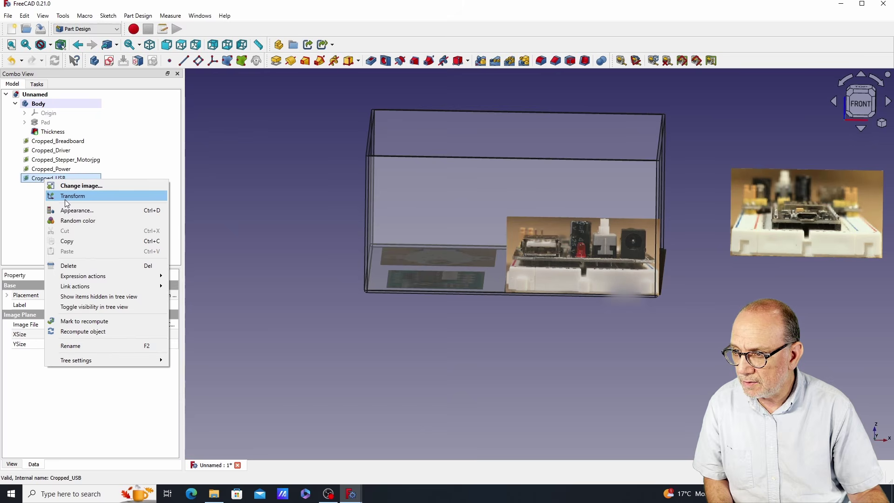
click(69, 196)
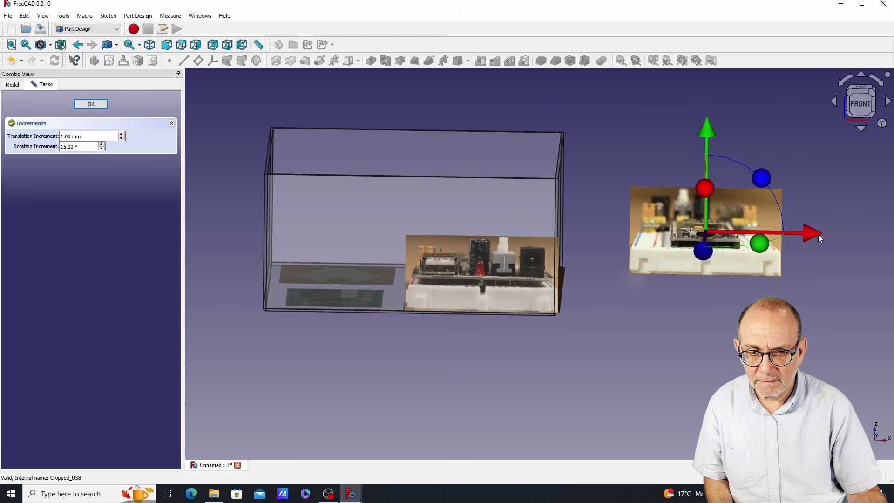
drag(819, 238, 591, 238)
middle_drag(672, 239, 419, 313)
drag(710, 256, 507, 248)
middle_drag(791, 292, 768, 283)
drag(612, 167, 596, 126)
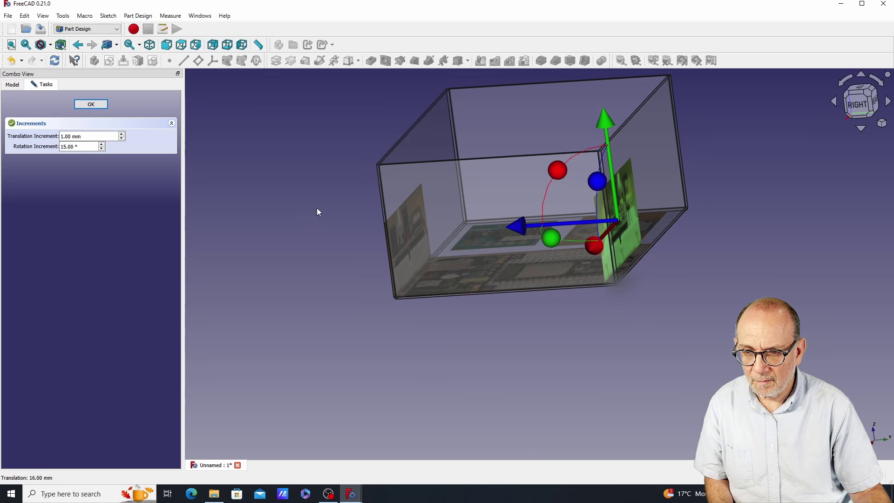
Move the Cropped_USB image 5 mm along positive Y onto the box's rear wall, and finish the transform
middle_drag(319, 212, 352, 204)
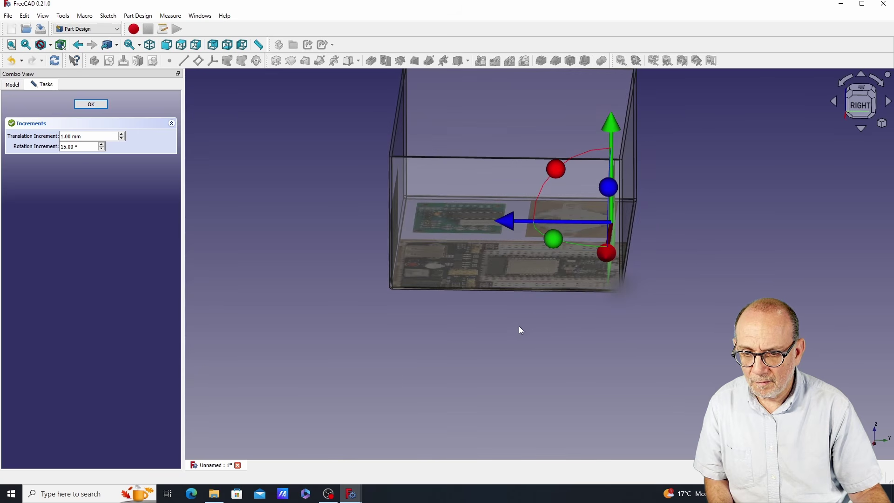
middle_drag(521, 330, 533, 305)
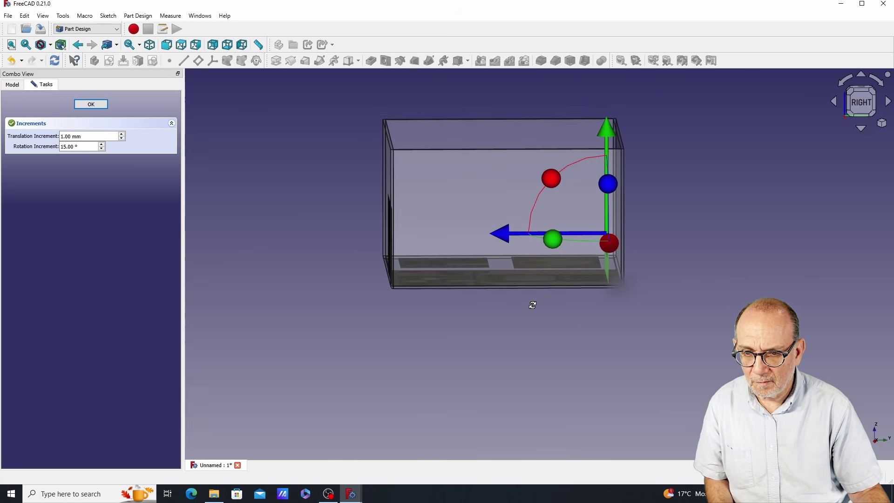
click(860, 101)
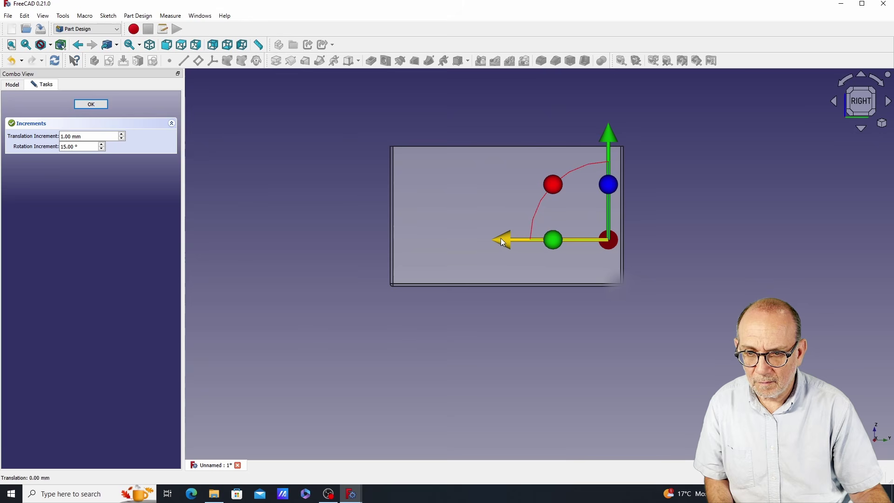
drag(502, 243, 515, 241)
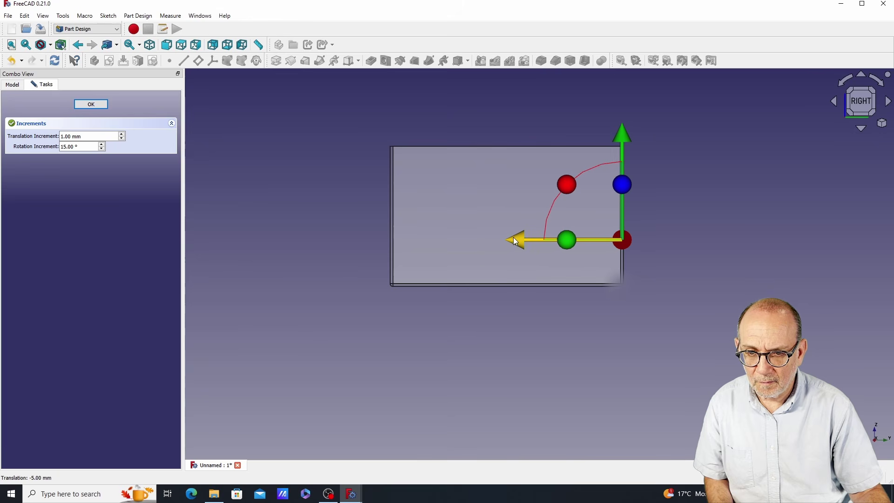
click(92, 104)
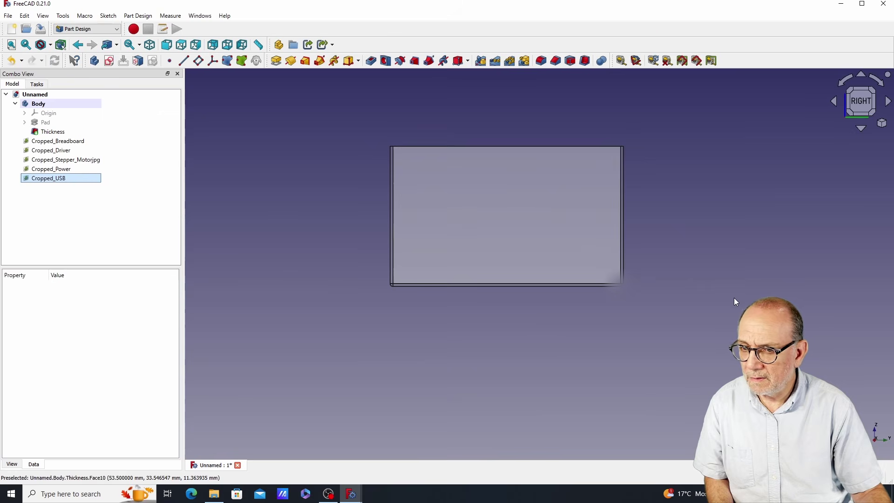
Transform the Cropped_USB image 1 mm along positive X, to X 24 mm, and finish the transform
middle_drag(732, 299, 521, 312)
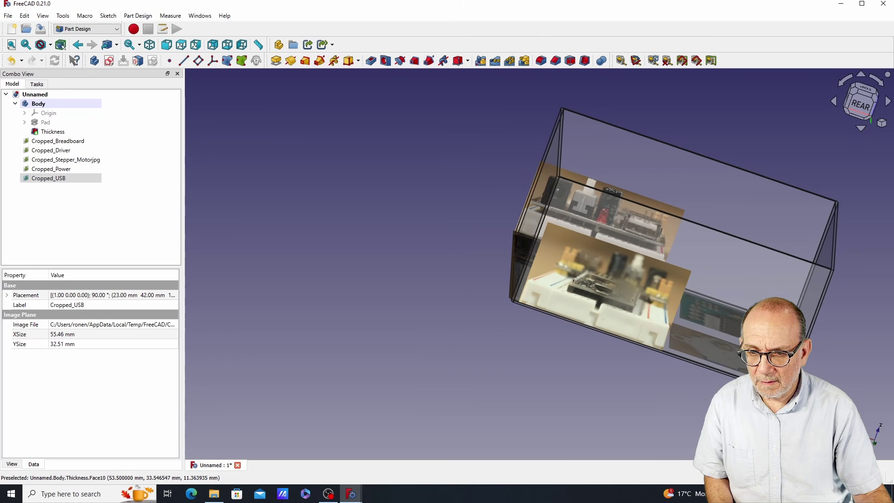
key(4)
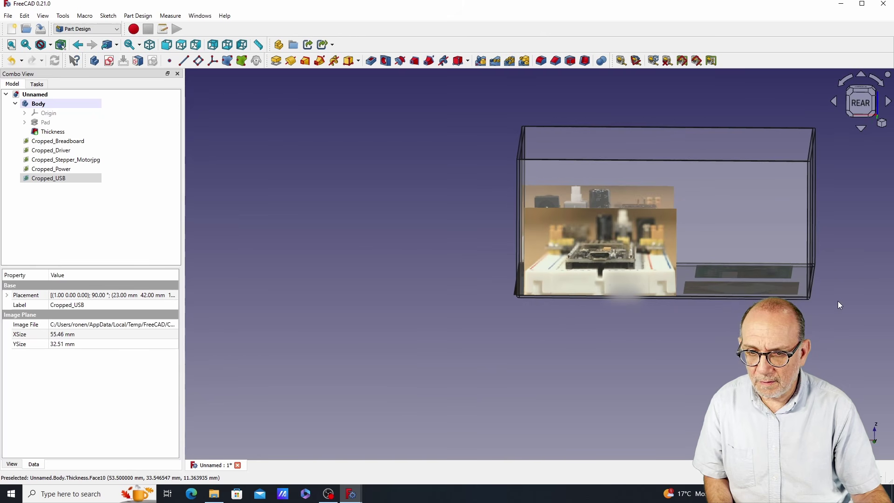
right_click(54, 179)
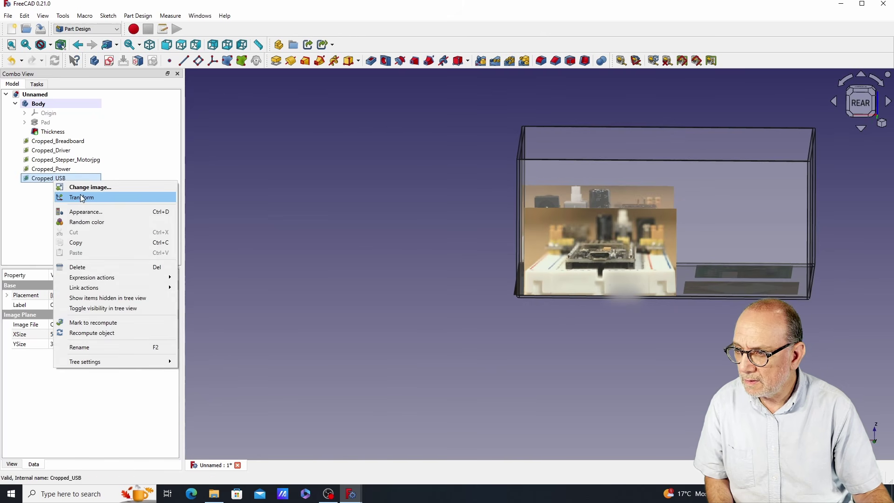
click(81, 197)
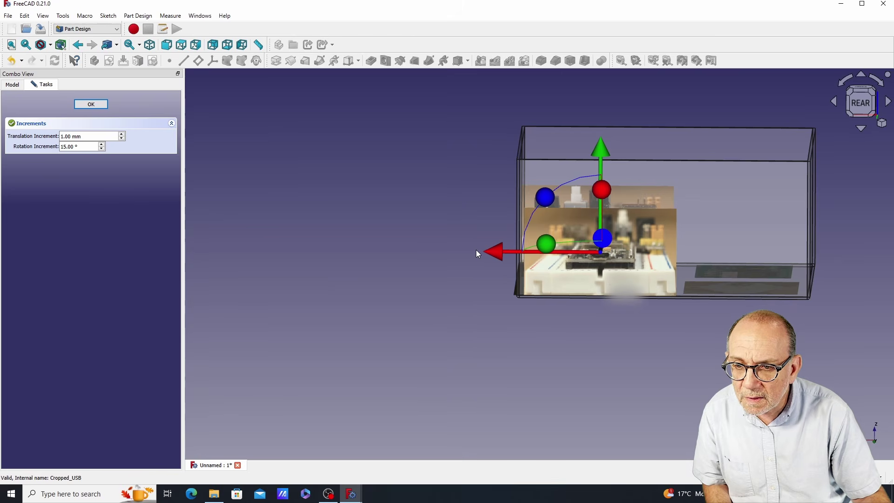
drag(493, 252, 490, 253)
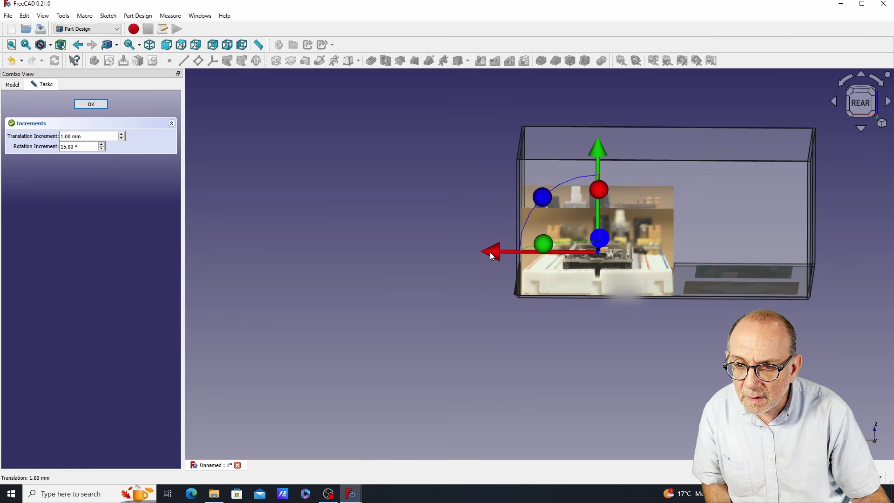
click(92, 104)
Hide the Cropped_USB, Cropped_Breadboard, Cropped_Driver and Cropped_Power images, keeping only the stepper motor photo shown
middle_drag(404, 319, 659, 217)
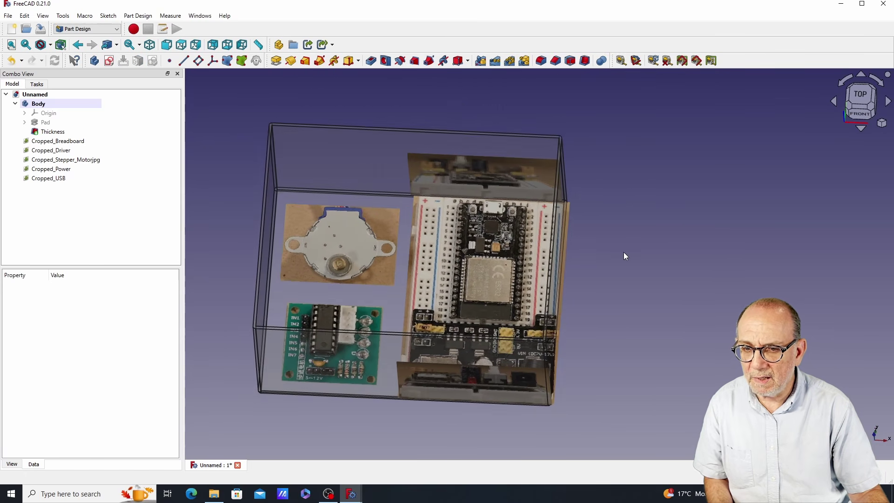
middle_drag(624, 256, 681, 236)
mouse_move(576, 423)
middle_down()
mouse_move(694, 284)
mouse_move(567, 423)
middle_up()
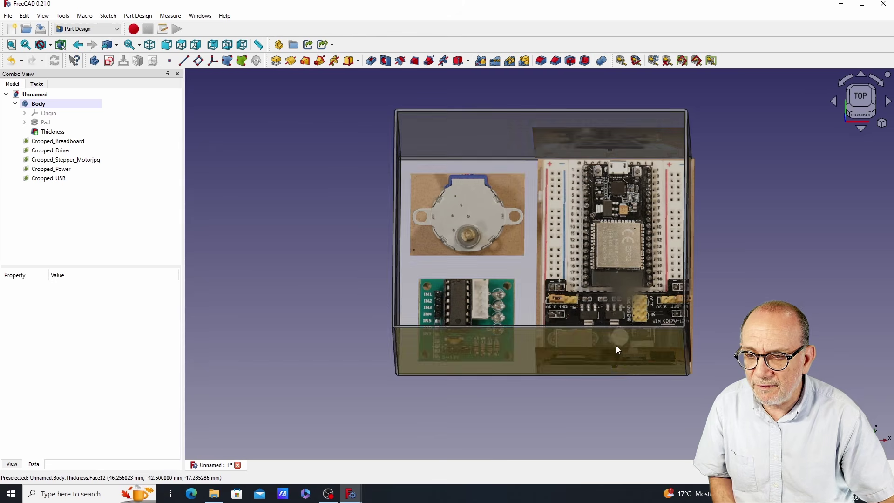
middle_drag(580, 422, 589, 446)
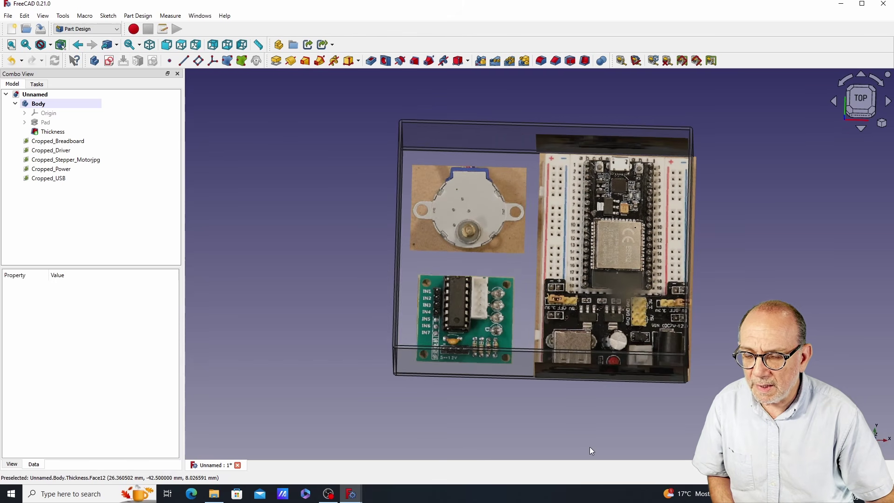
middle_drag(403, 233, 407, 238)
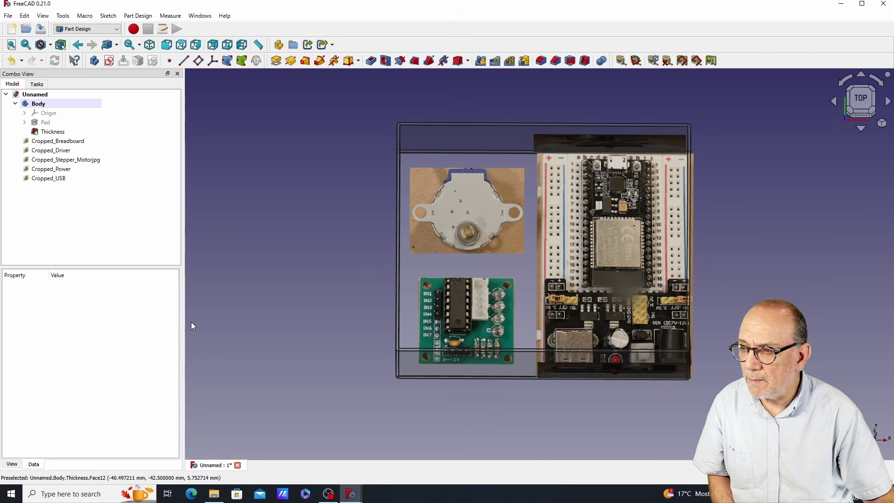
click(60, 179)
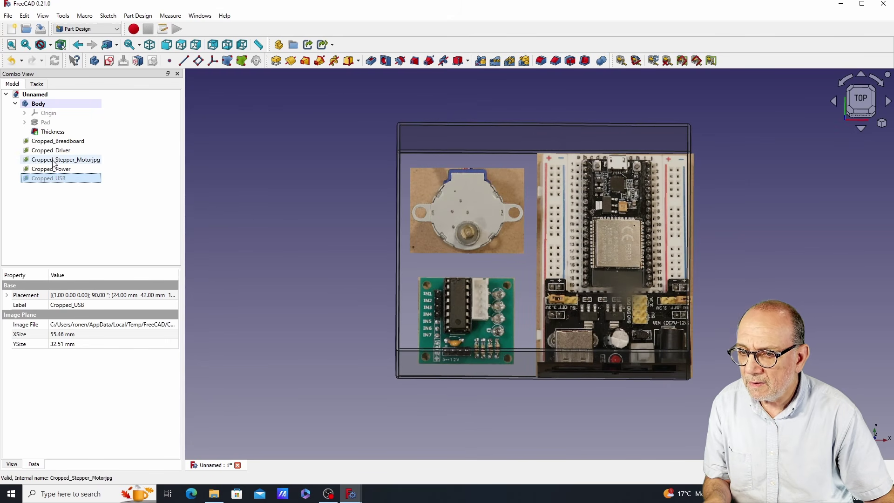
key(space)
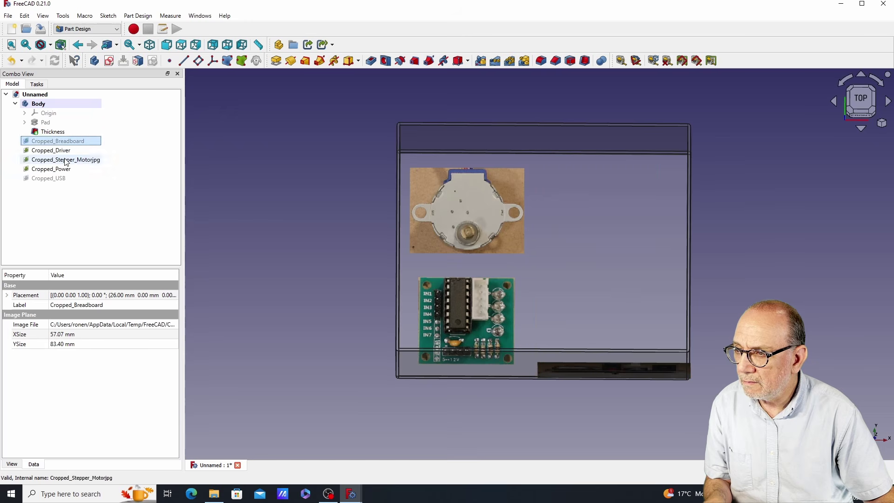
click(52, 150)
key(space)
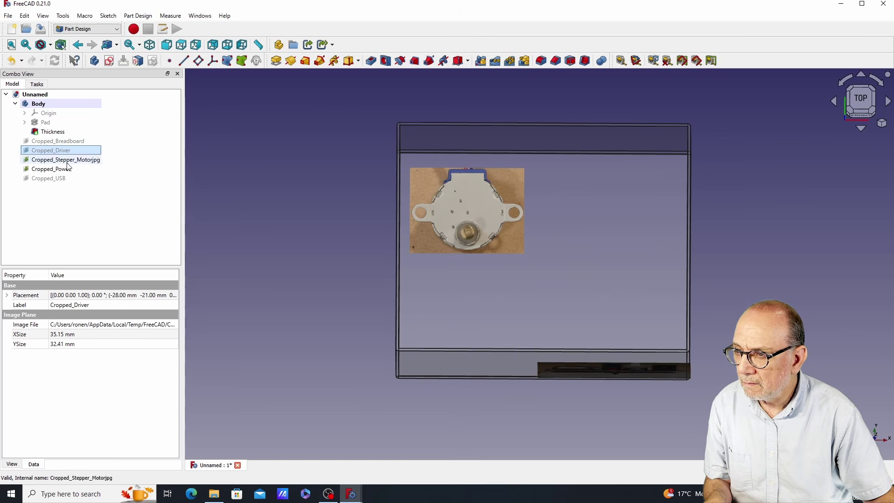
click(66, 169)
key(space)
Create a new sketch on the box's inner floor face, beneath the stepper motor photo
scroll(467, 255, down, 3)
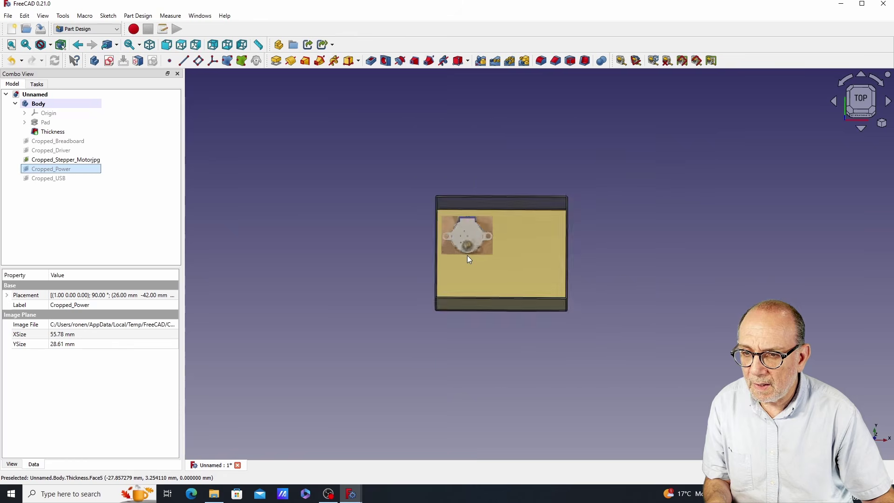
scroll(465, 252, up, 6)
middle_drag(582, 275, 545, 286)
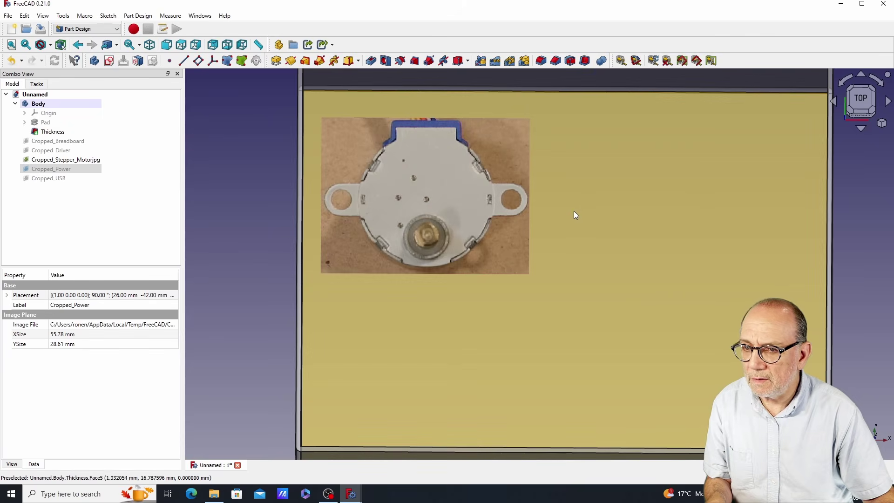
click(585, 208)
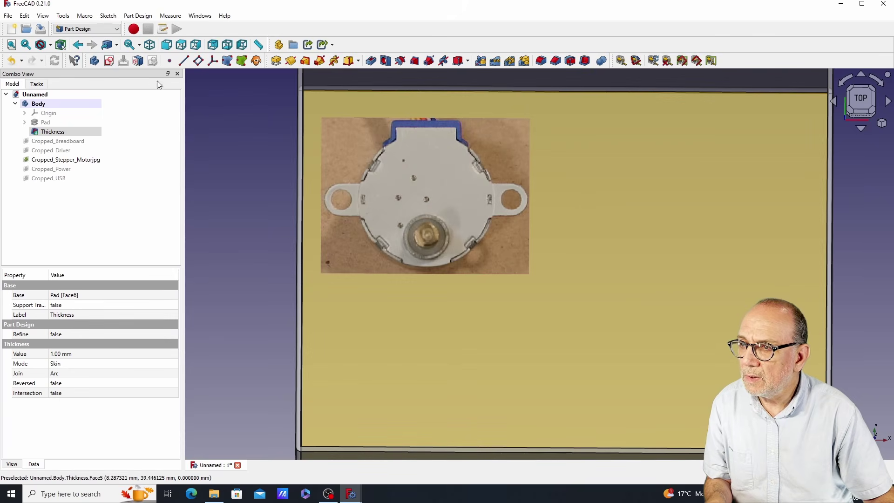
click(109, 61)
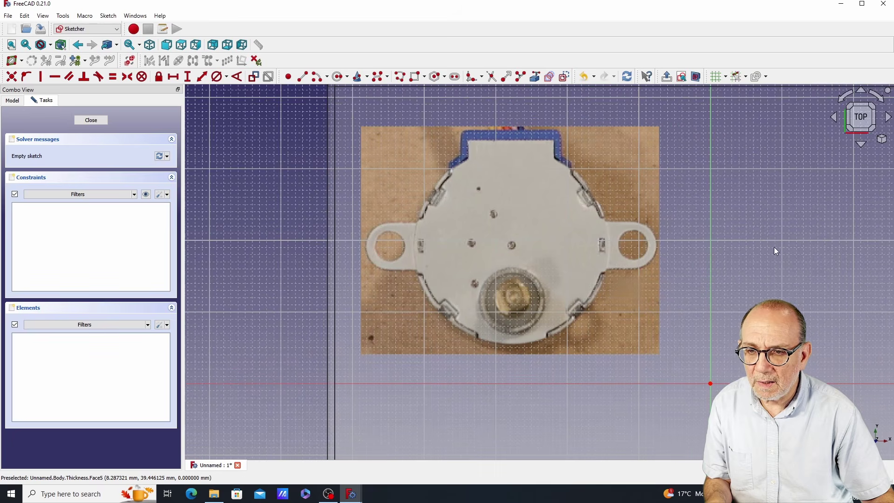
Start a B-spline at the motor's negative-X mounting ear, placing control points about 1 mm apart down its seam with the body, from the upper to the lower corner
scroll(362, 186, up, 3)
scroll(365, 186, down, 1)
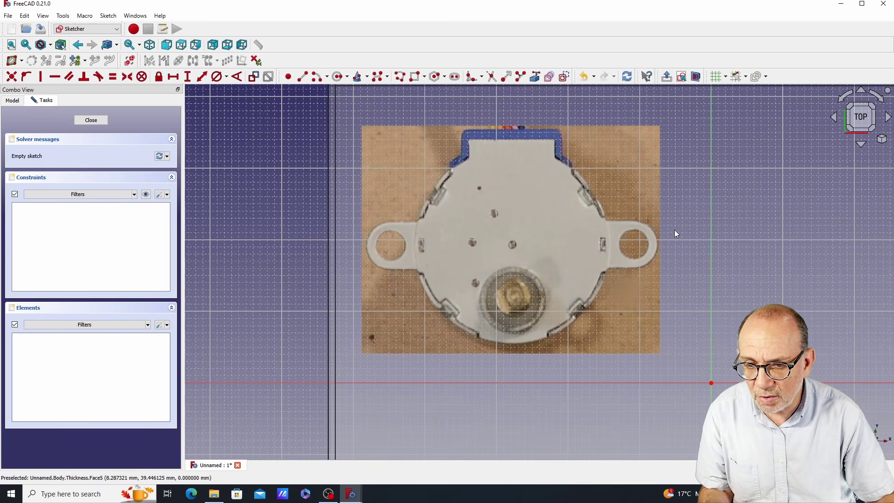
scroll(427, 326, up, 1)
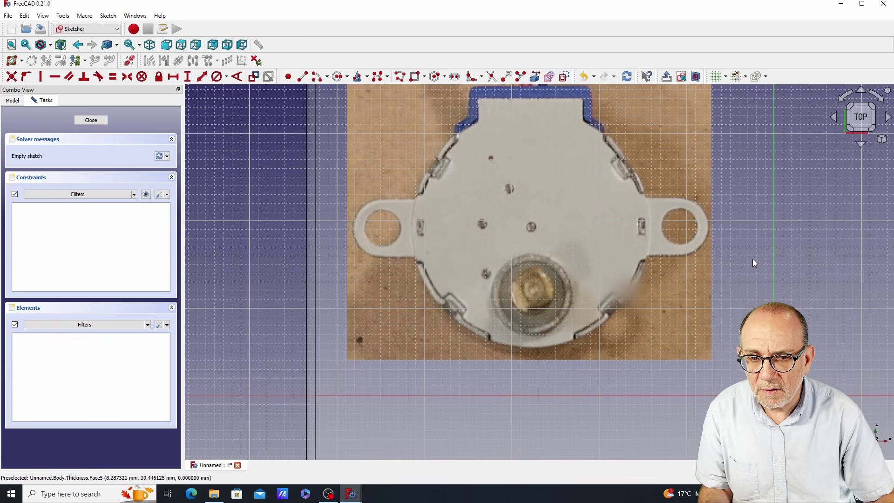
middle_drag(745, 264, 722, 288)
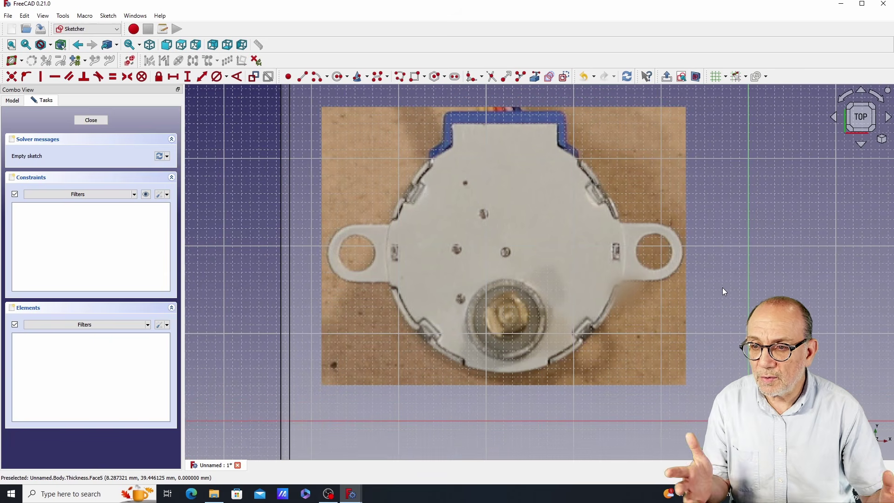
click(380, 77)
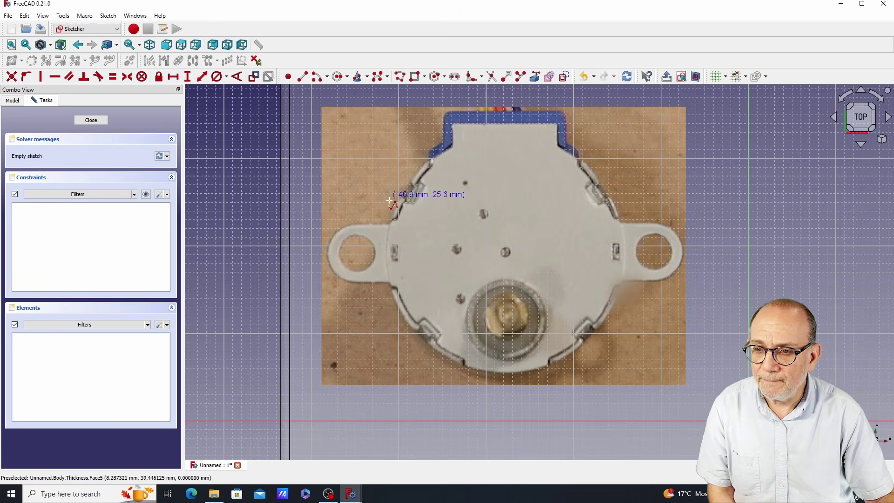
scroll(365, 245, up, 5)
scroll(365, 244, up, 2)
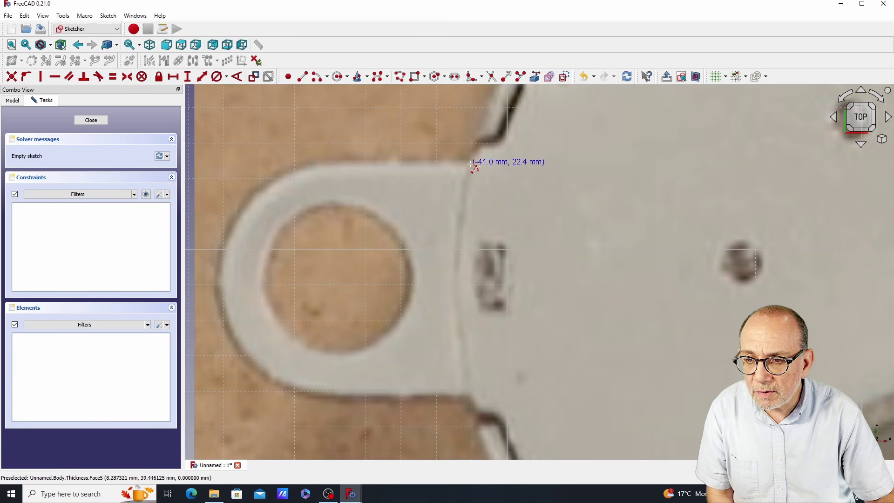
click(470, 164)
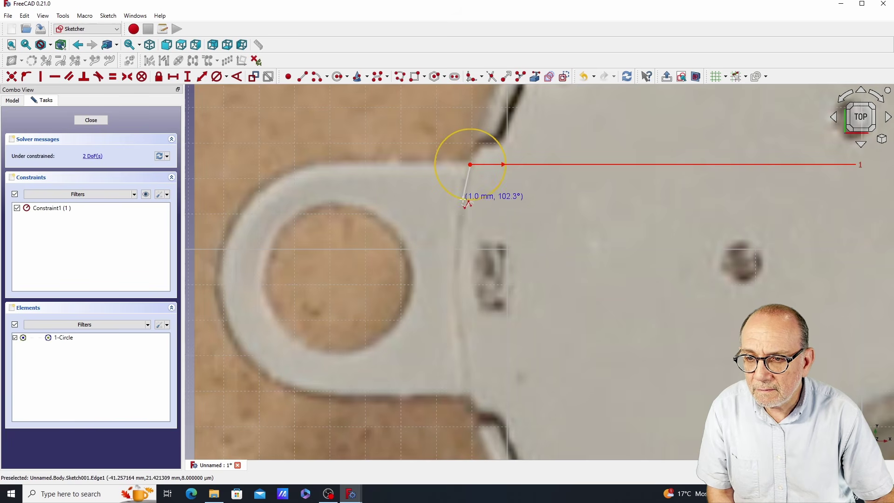
click(464, 200)
click(464, 199)
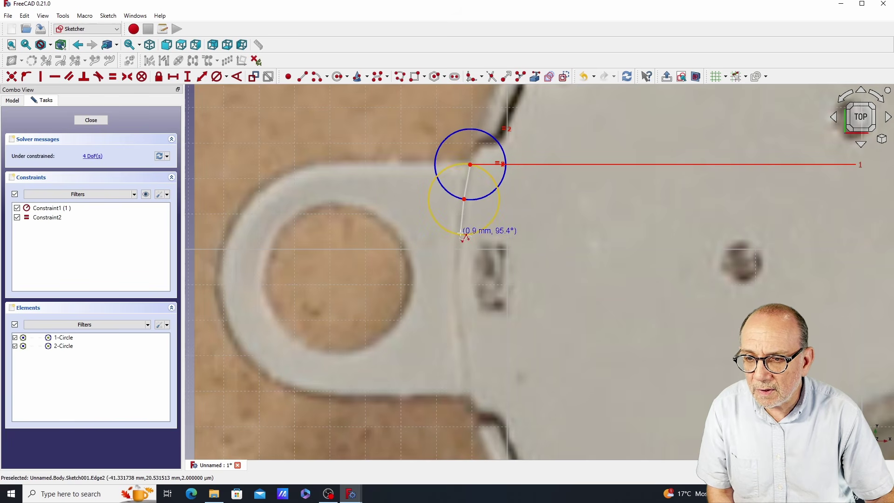
click(460, 234)
click(461, 234)
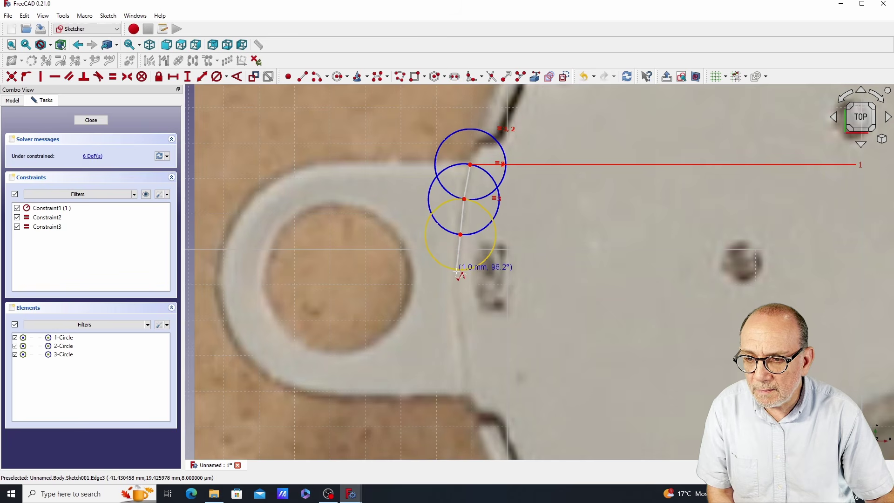
click(457, 270)
click(457, 270)
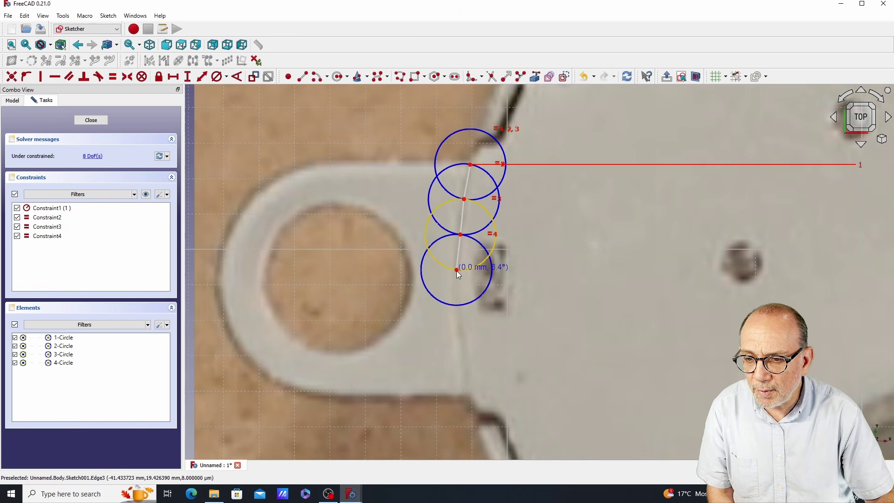
click(456, 305)
click(457, 338)
click(465, 375)
click(467, 375)
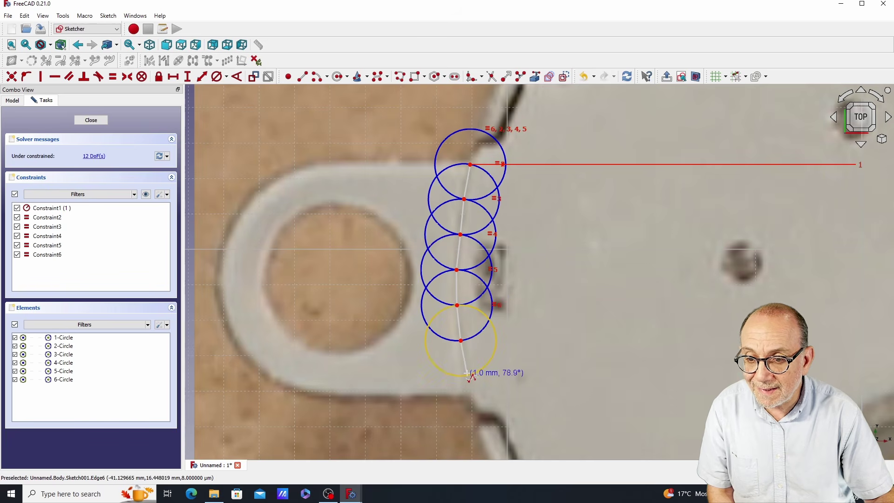
click(468, 376)
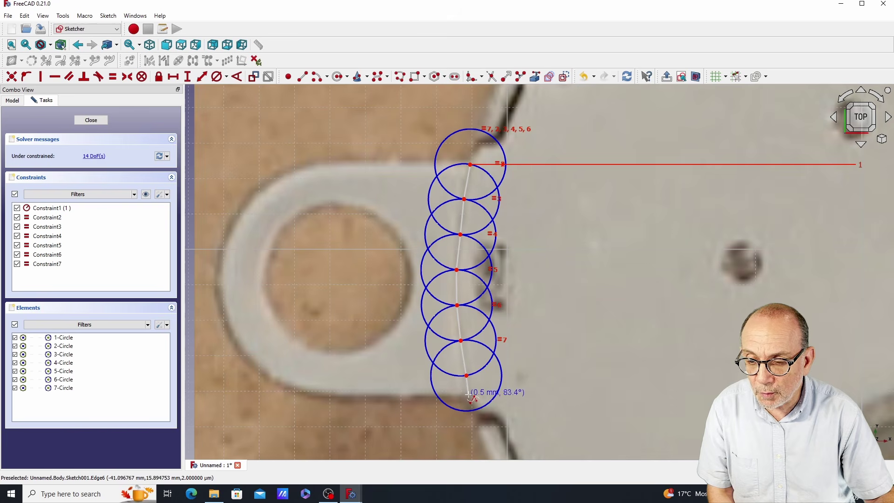
click(468, 394)
click(469, 395)
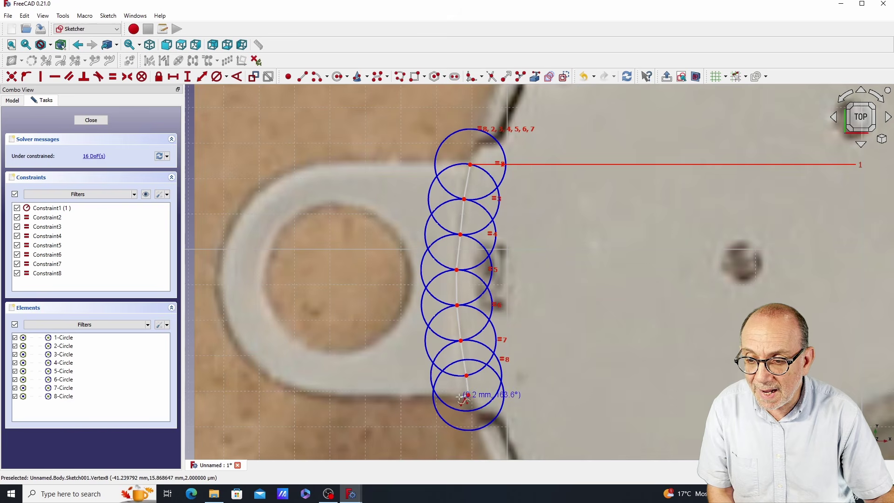
Continue the B-spline from the seam's lower corner along the ear's straight lower edge, with control points about 1 mm apart
click(435, 395)
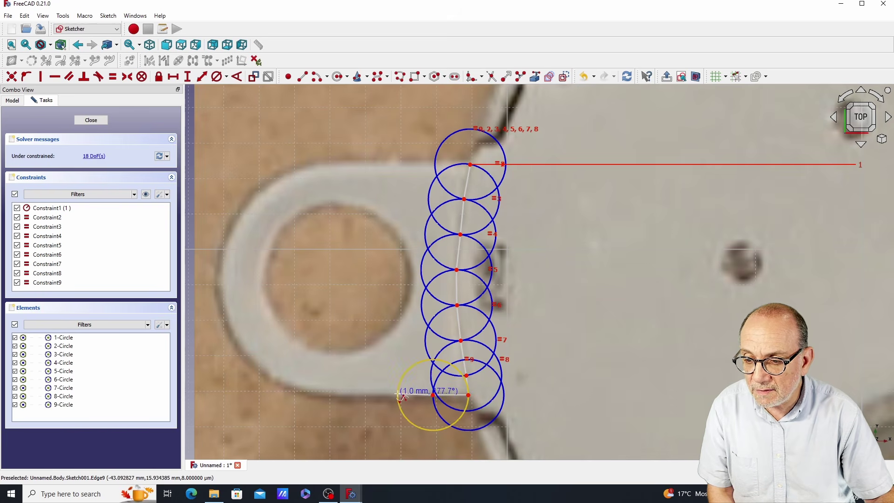
click(398, 395)
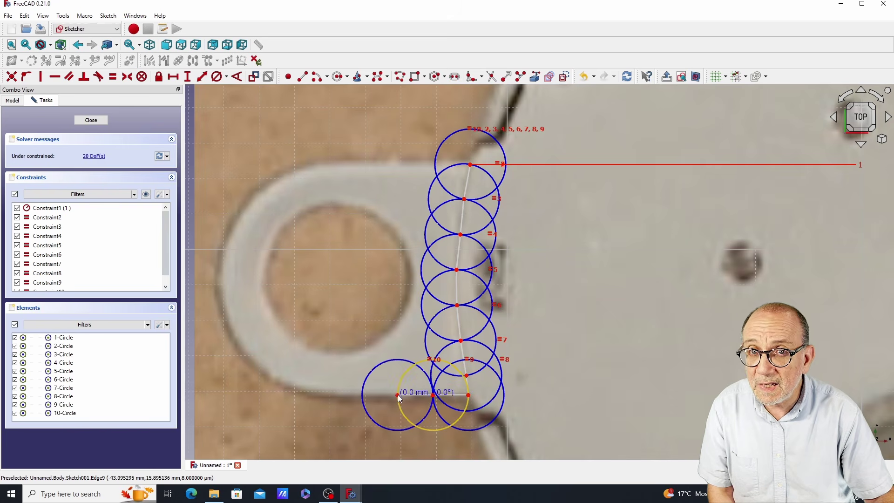
click(362, 395)
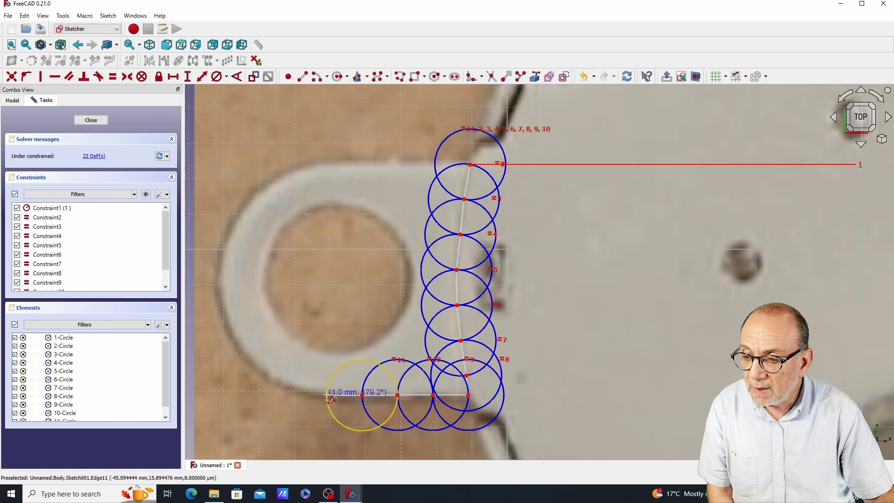
click(327, 395)
Continue the B-spline around the ear's rounded outer end, from the lower edge up to the upper edge, with control points about 1 mm apart
click(292, 389)
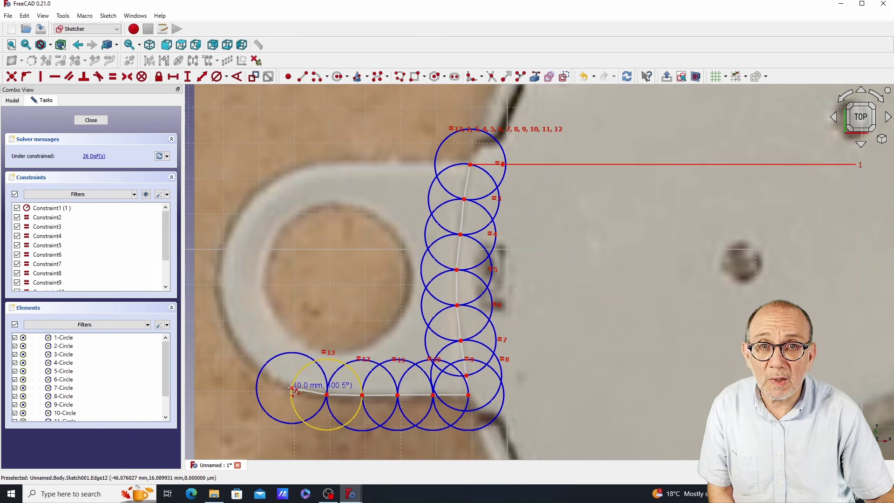
click(263, 368)
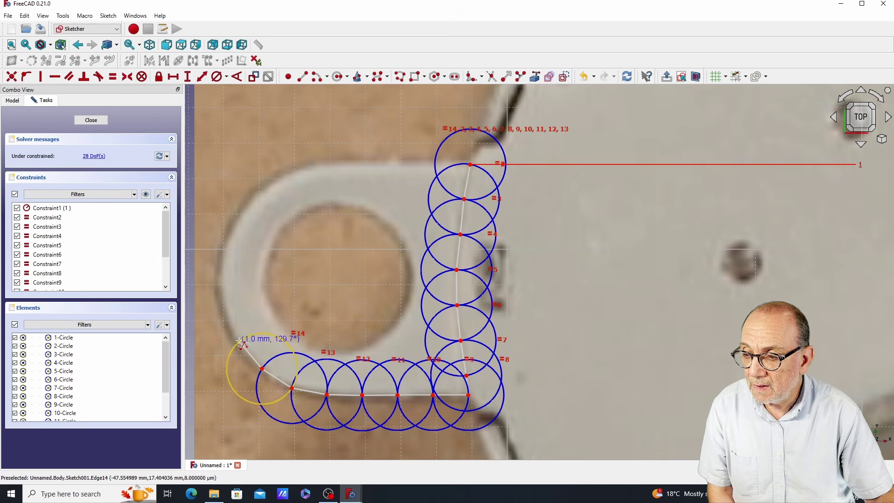
click(240, 341)
click(225, 310)
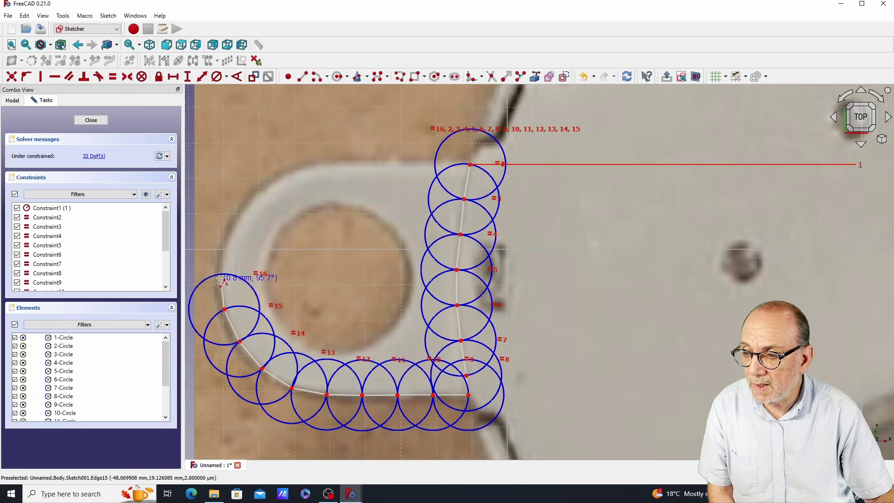
click(222, 274)
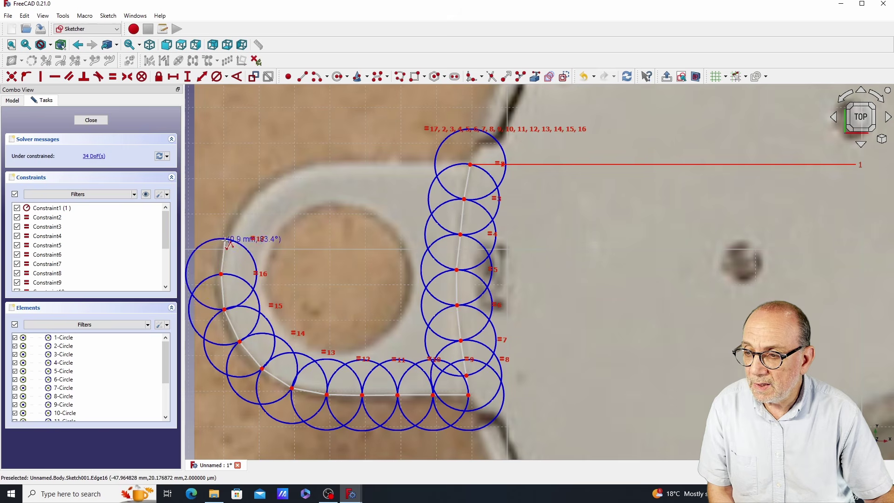
click(228, 239)
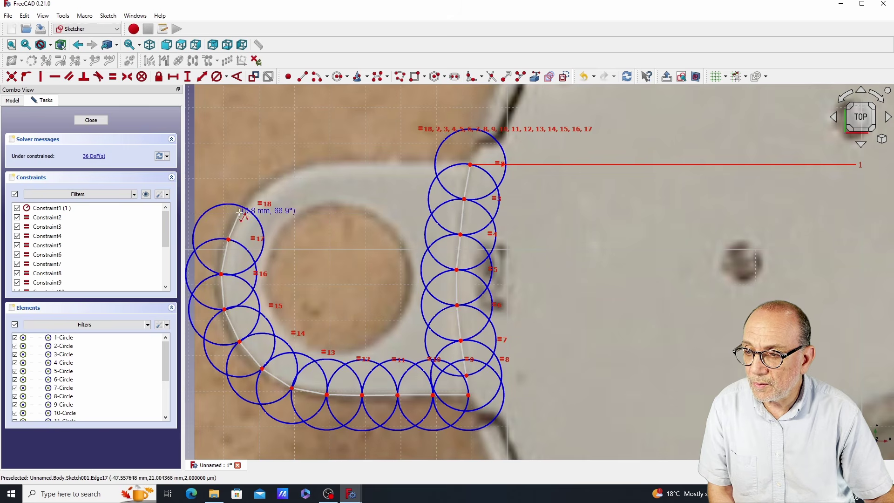
click(245, 208)
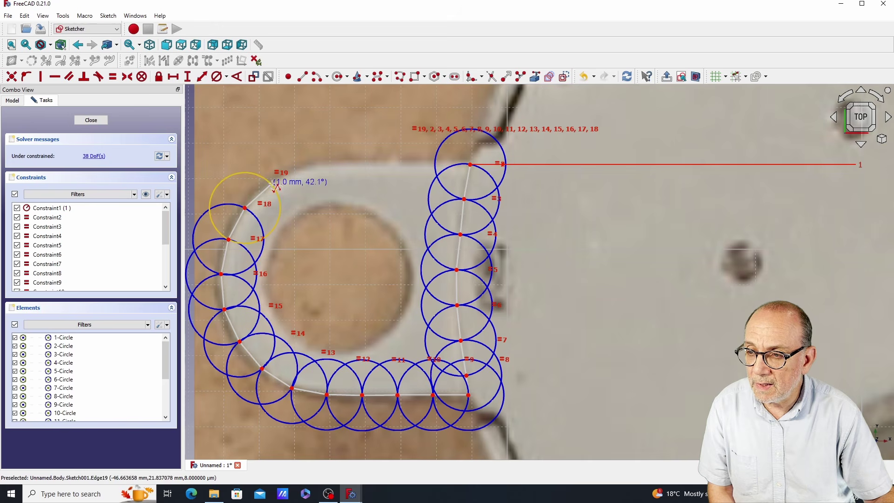
click(271, 186)
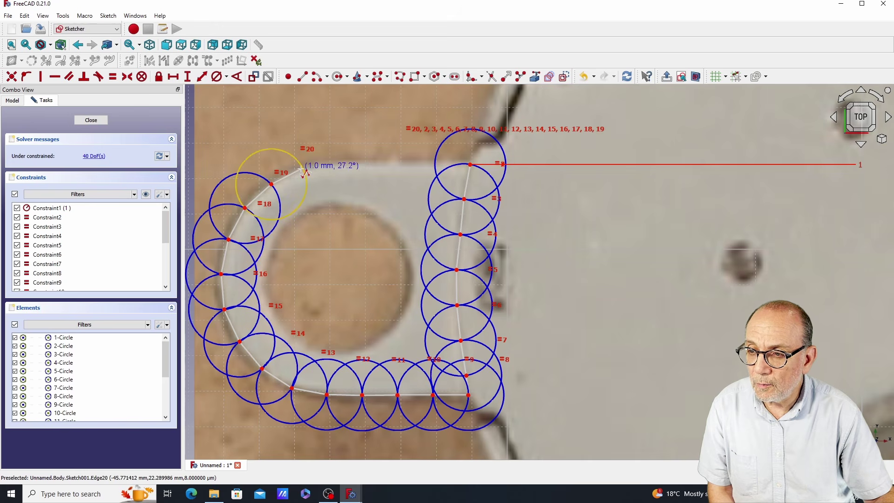
click(303, 168)
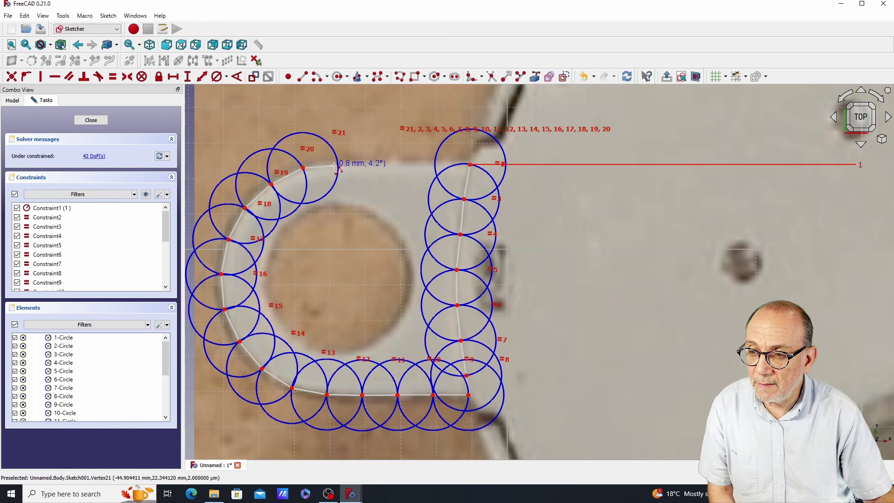
Run the B-spline along the ear's straight upper edge with control points about 1 mm apart and finish it at its starting point
click(338, 165)
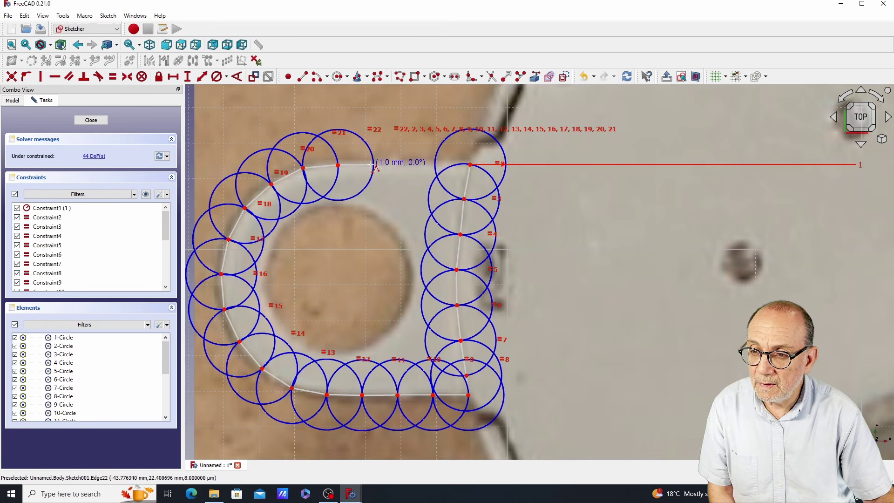
click(371, 166)
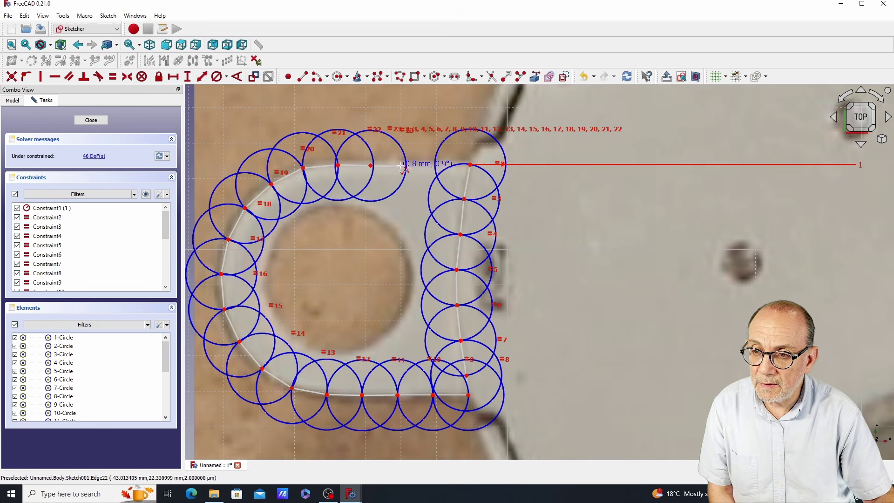
click(401, 166)
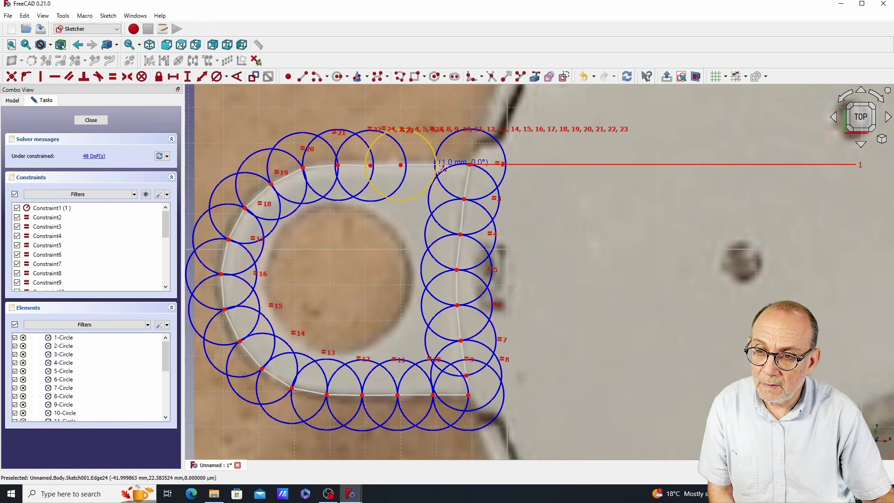
click(437, 165)
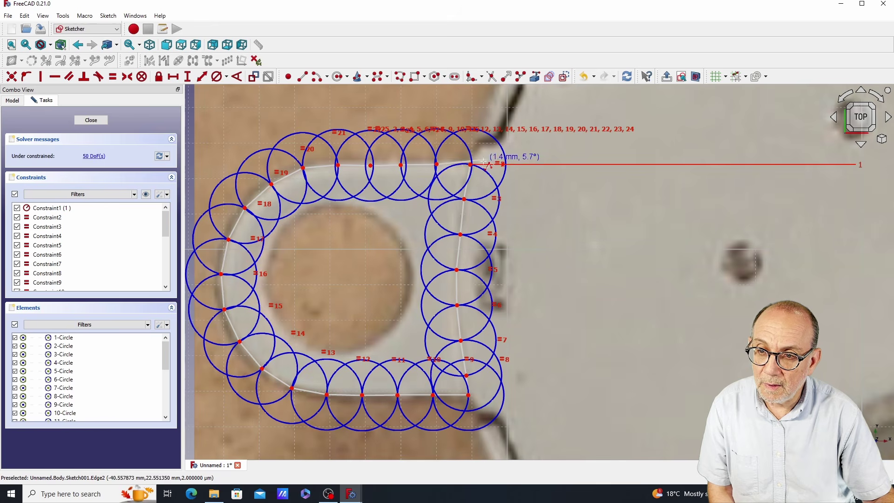
click(470, 165)
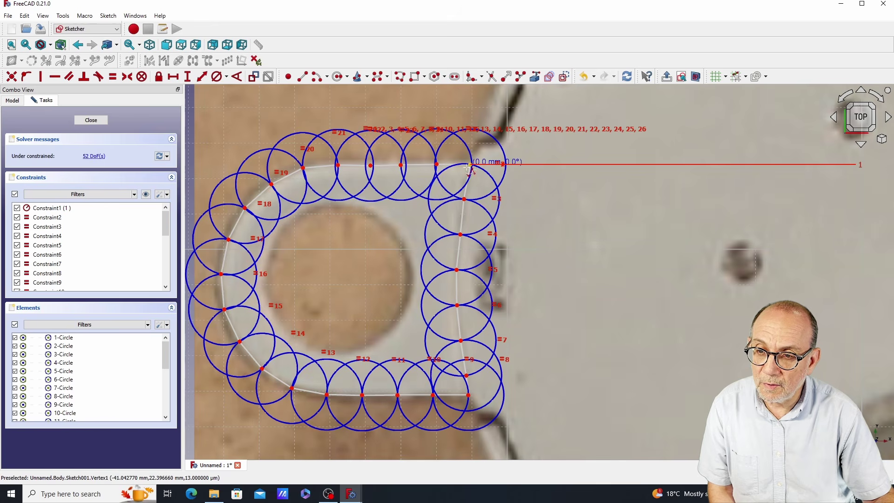
right_click(533, 215)
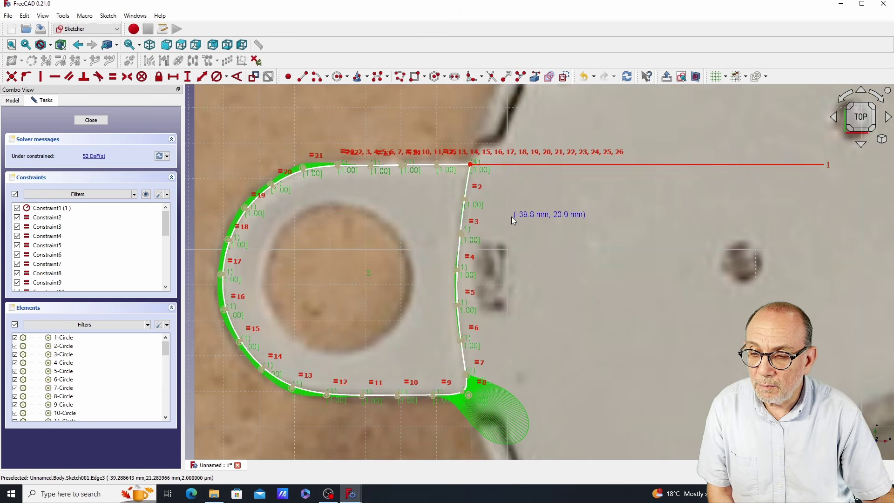
Join the B-spline's two end points with a coincident constraint, placing the joined point at the ear's upper corner with the motor body
scroll(511, 216, up, 4)
middle_drag(490, 175, 546, 240)
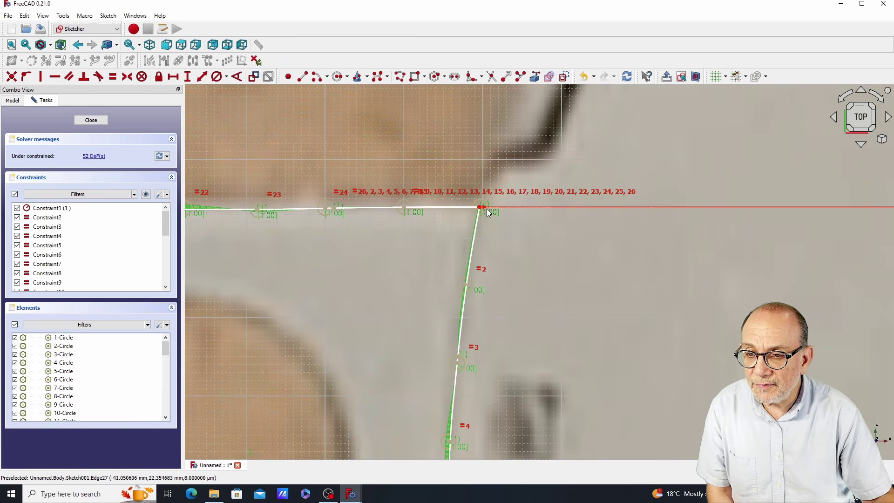
drag(481, 206, 482, 230)
scroll(456, 230, up, 3)
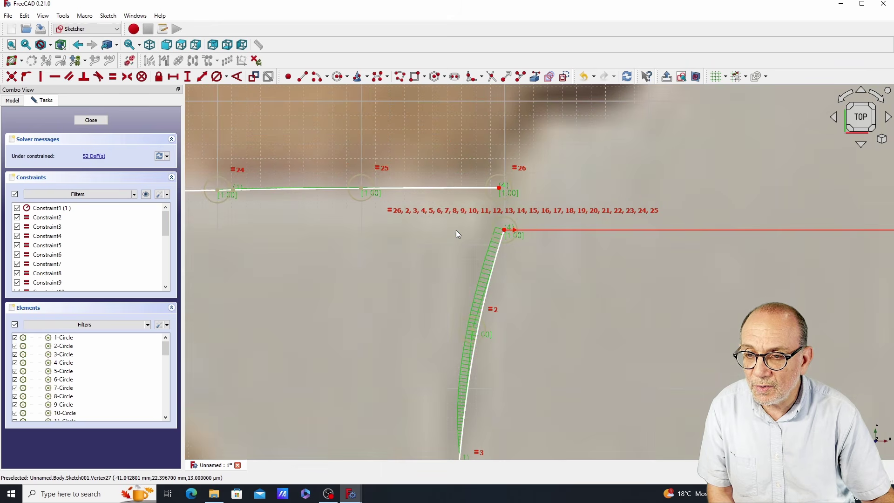
click(507, 234)
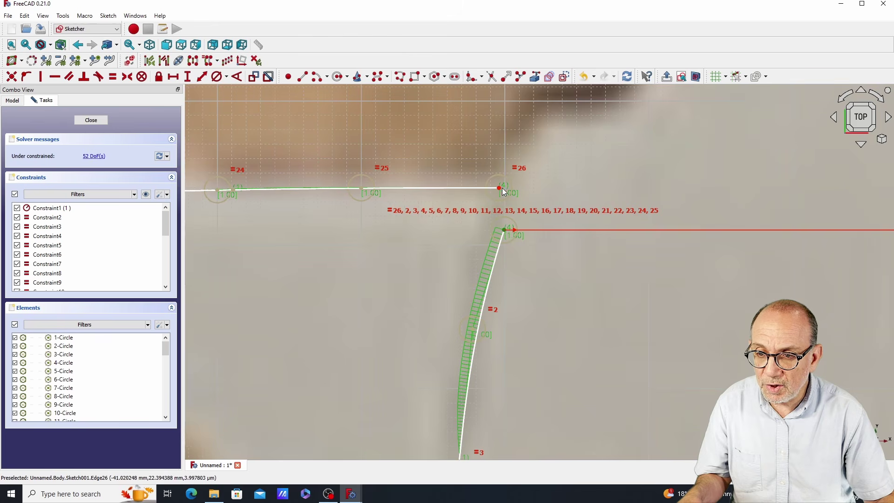
click(12, 77)
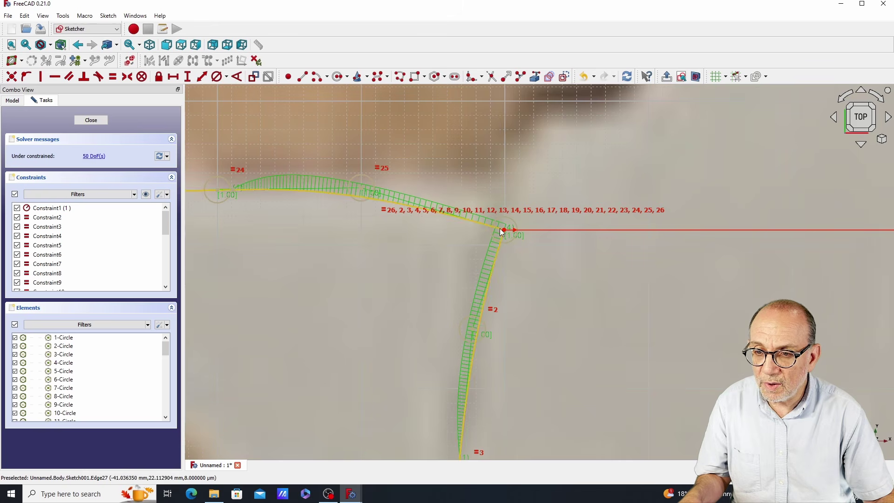
drag(504, 230, 503, 188)
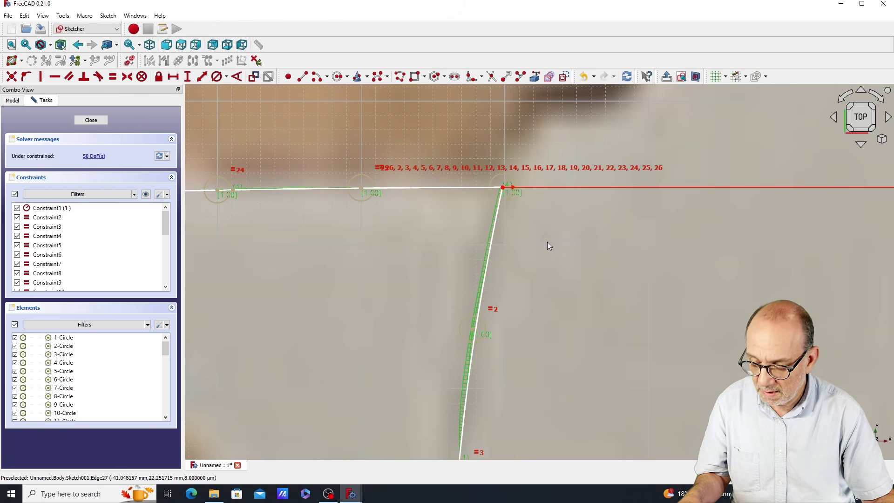
Draw a circle of about 1.4 mm radius centred in the mounting hole of the negative-X ear
scroll(547, 241, down, 5)
scroll(547, 241, down, 2)
mouse_move(635, 260)
middle_down()
mouse_move(529, 209)
mouse_move(484, 246)
middle_up()
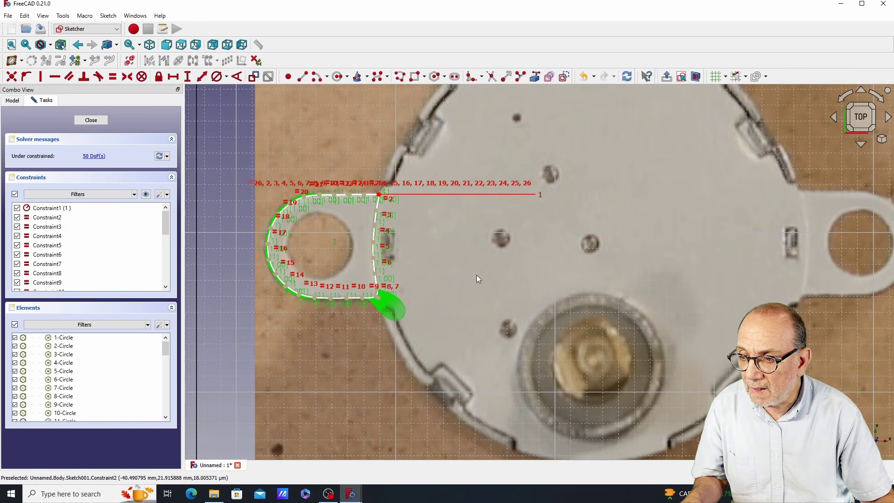
scroll(297, 135, up, 2)
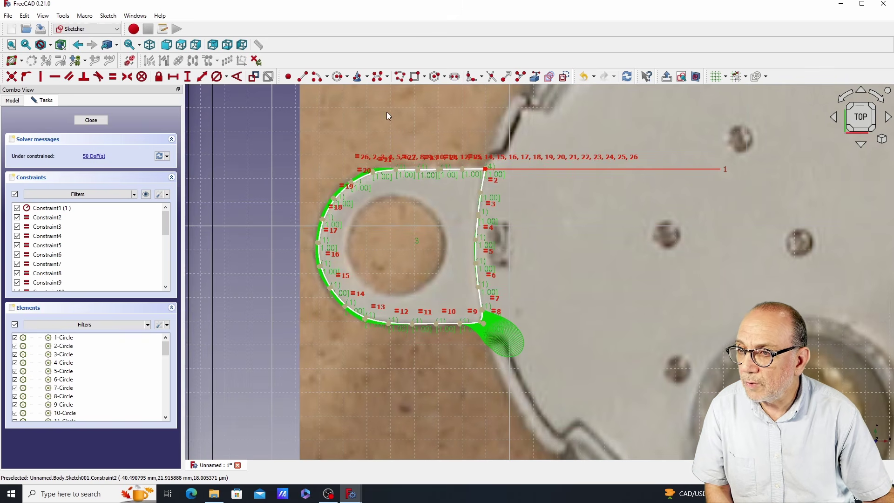
click(338, 77)
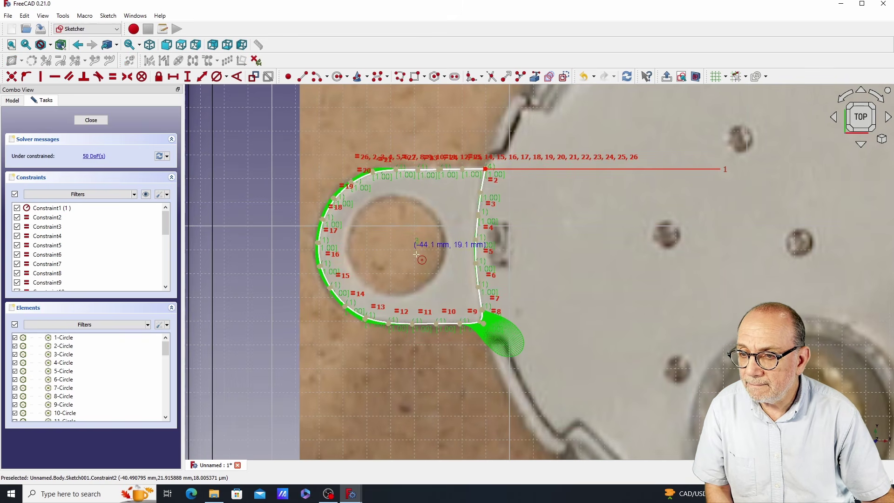
click(393, 245)
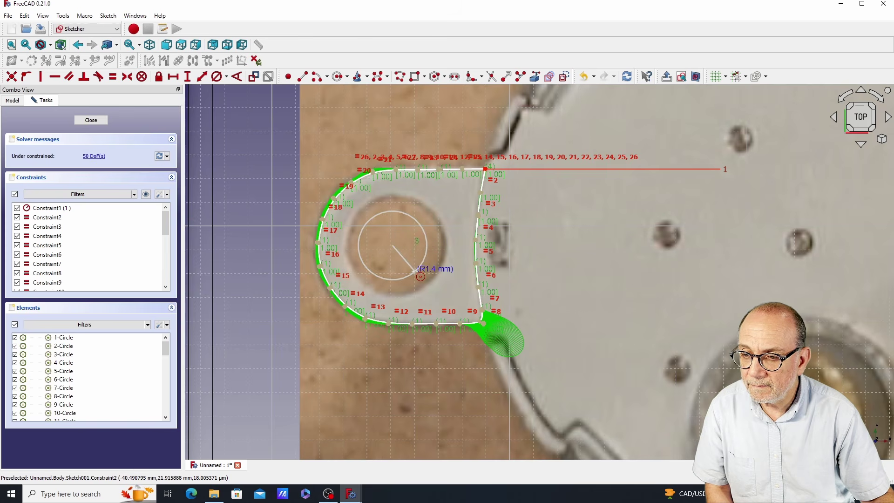
click(415, 271)
right_click(352, 114)
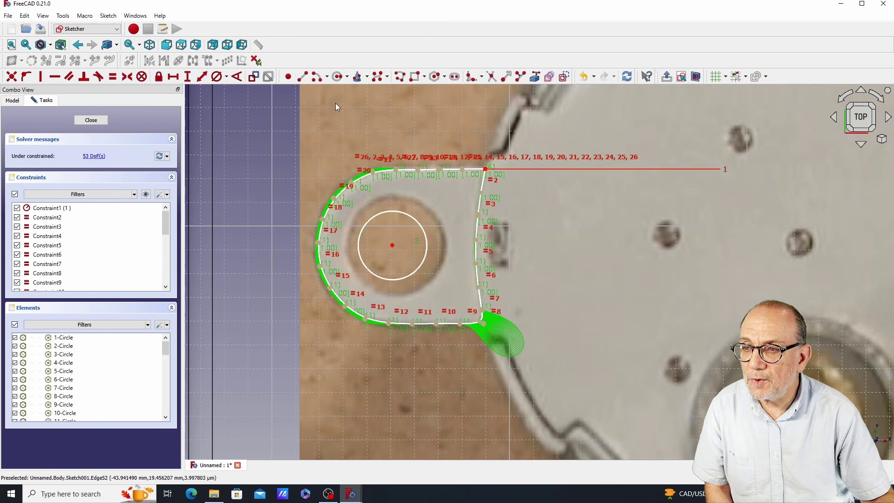
Constrain the mounting hole circle's diameter to 3 mm and shift its centre slightly to centre it on the hole in the photo
click(221, 78)
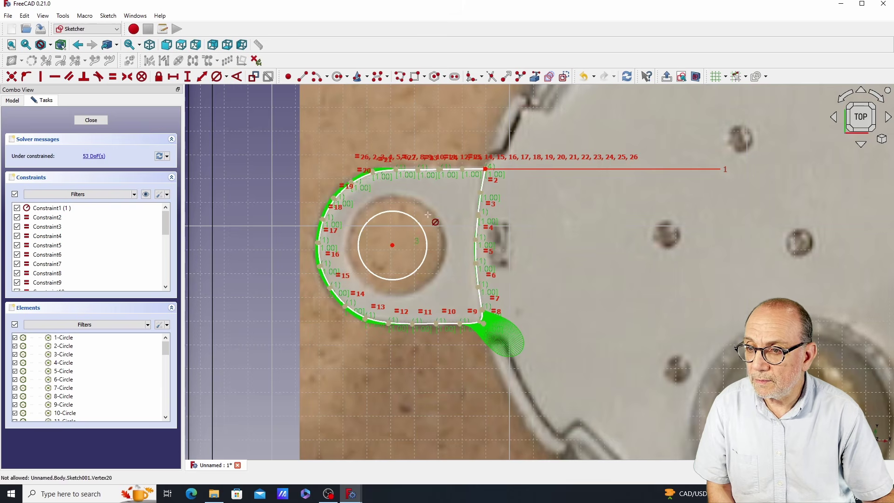
click(390, 216)
text(3)
key(Return)
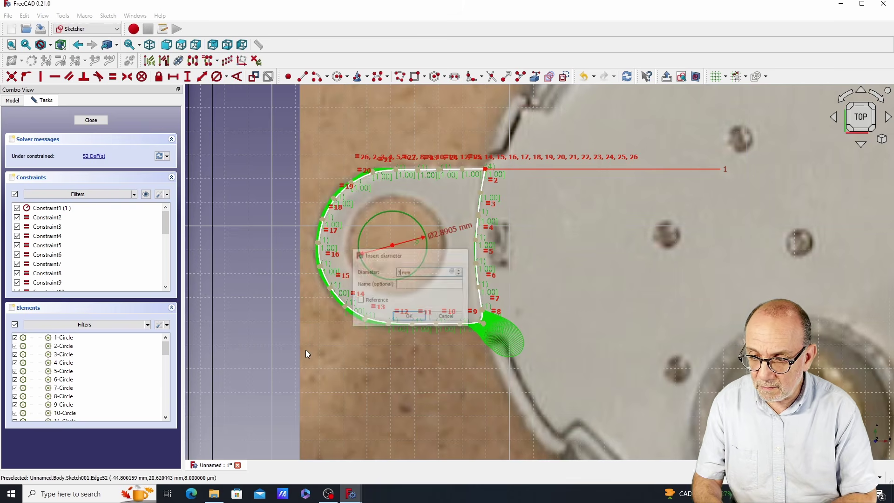
key(Escape)
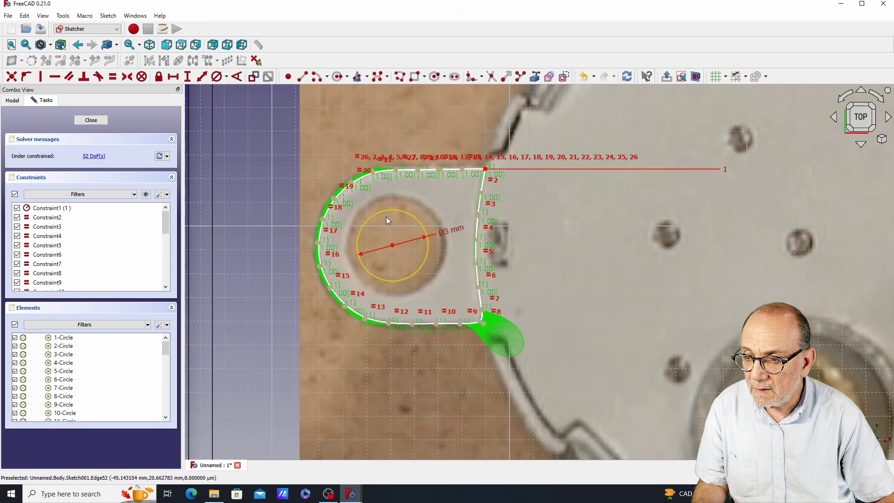
drag(393, 246, 395, 244)
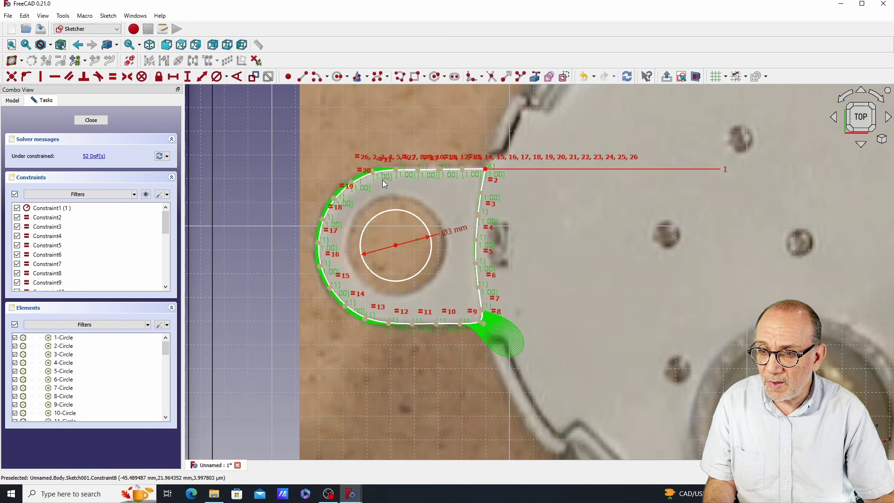
Apply a block constraint to the B-spline outlining the ear
click(429, 170)
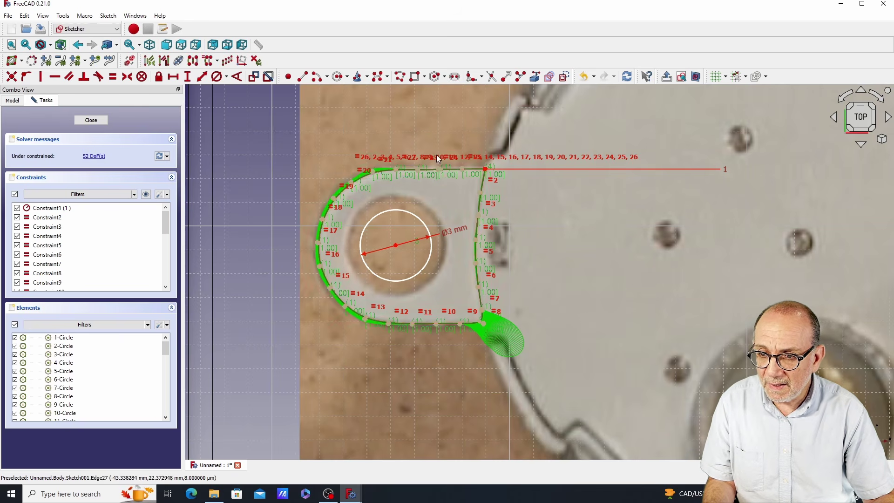
click(142, 76)
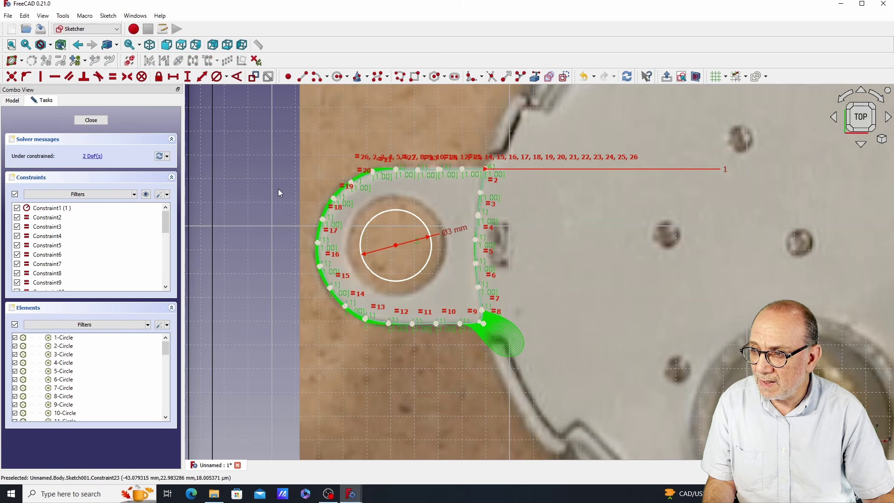
Constrain the mounting hole circle's centre to 19.18 mm vertically and 44.78 mm horizontally from the sketch origin
mouse_move(355, 376)
middle_down()
mouse_move(288, 313)
mouse_move(286, 360)
middle_up()
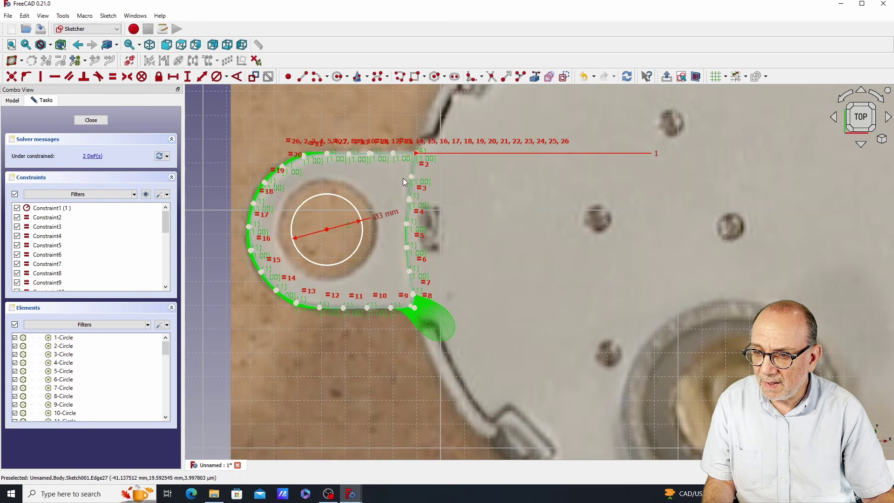
middle_drag(508, 266, 437, 213)
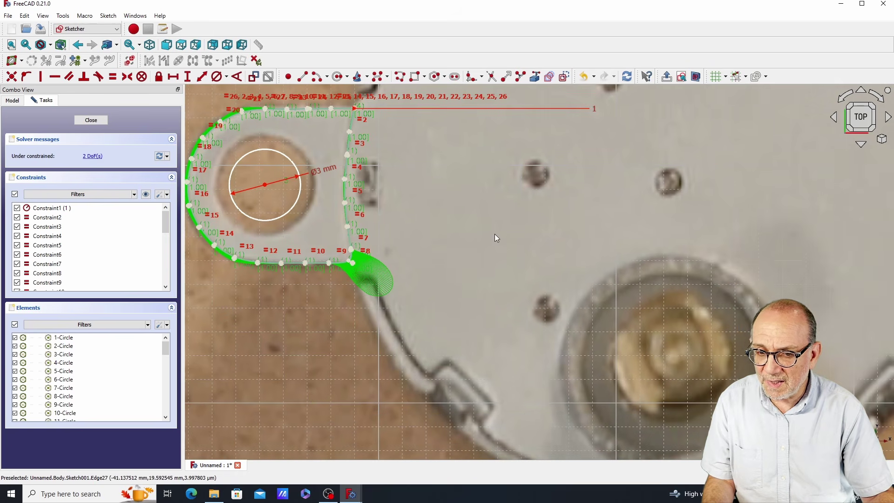
scroll(318, 217, down, 4)
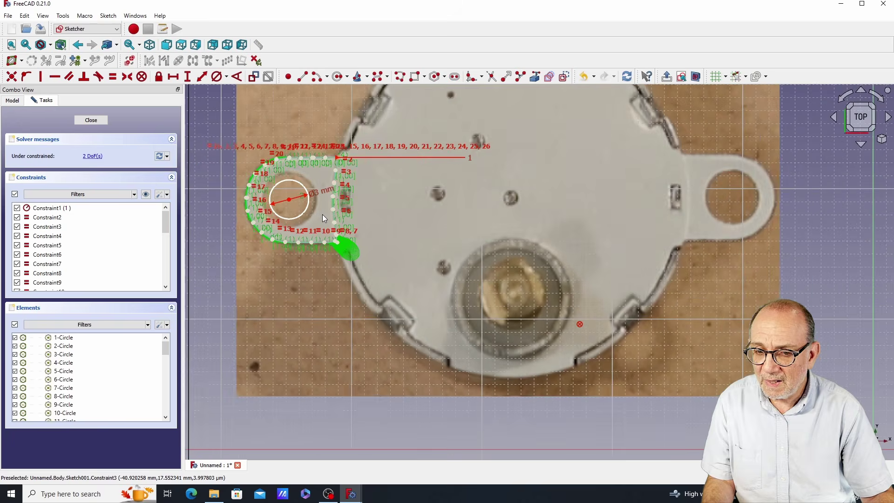
scroll(322, 214, down, 1)
scroll(312, 229, up, 1)
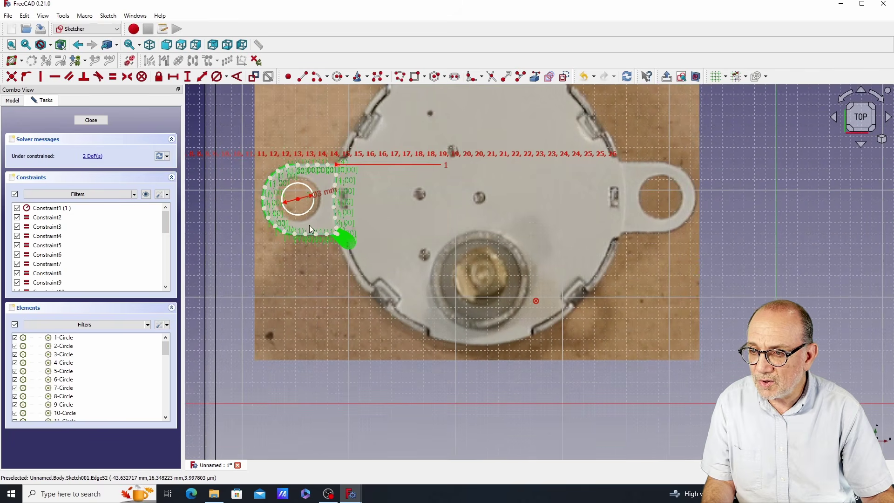
click(298, 199)
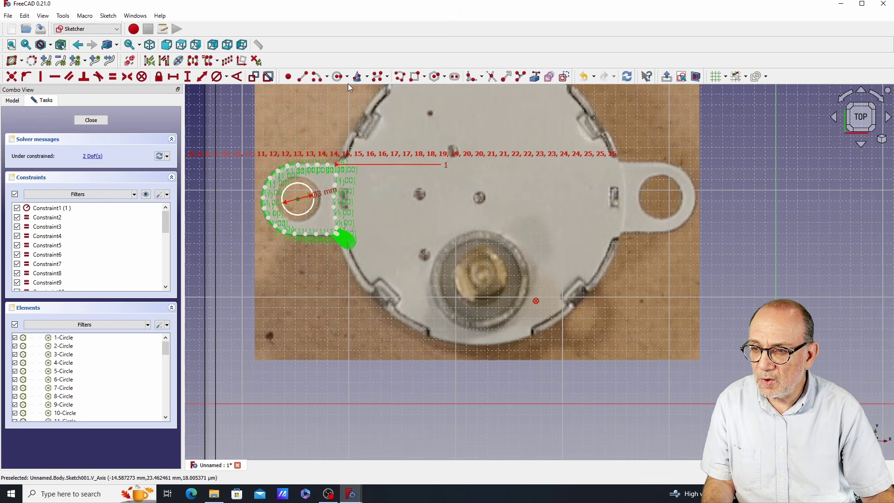
click(189, 77)
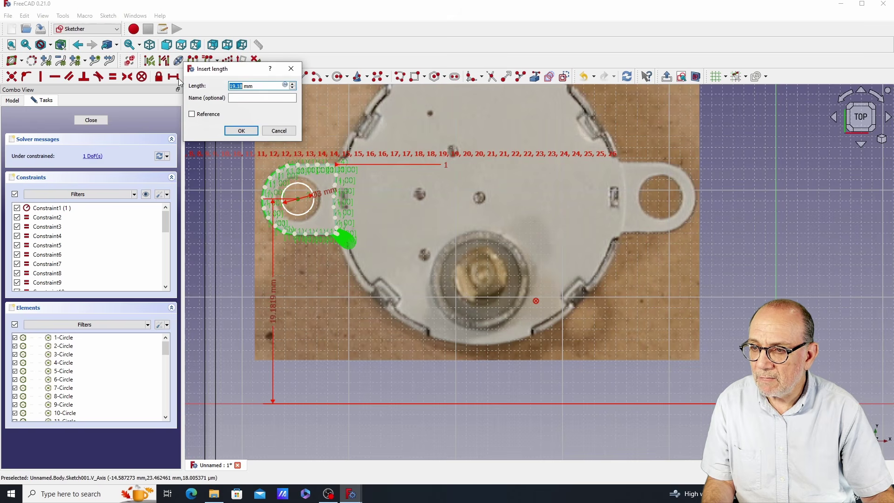
click(242, 133)
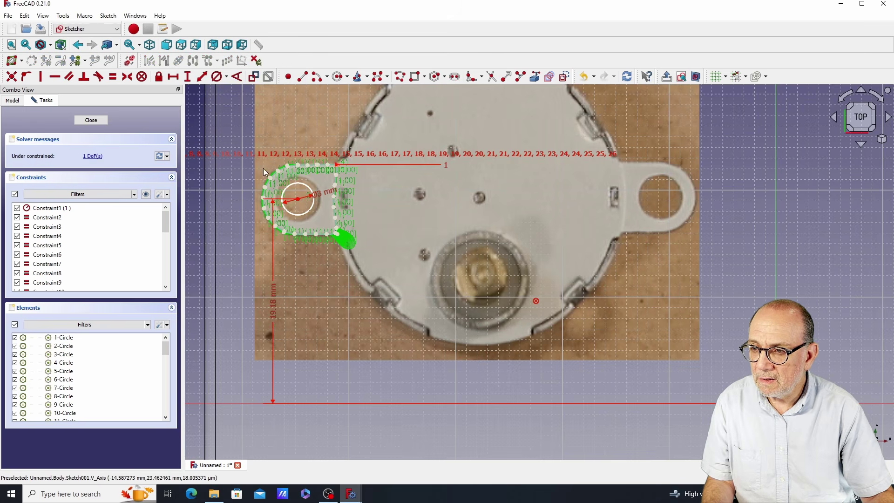
click(298, 199)
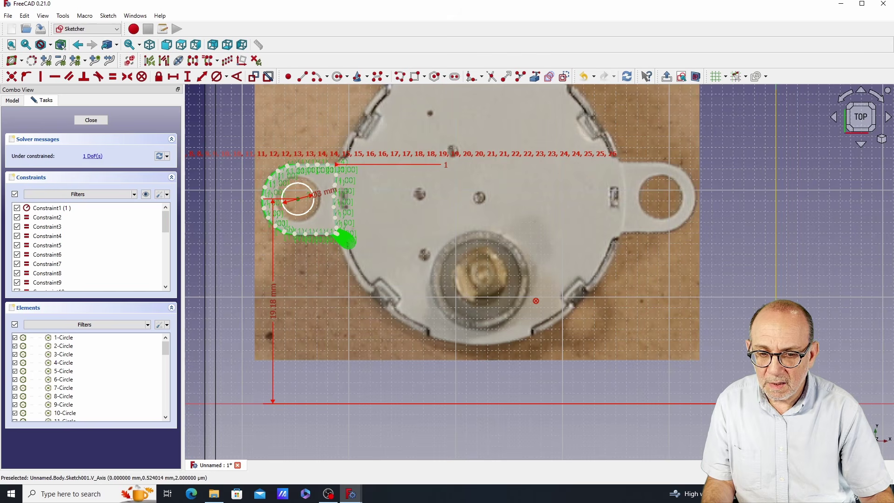
click(172, 77)
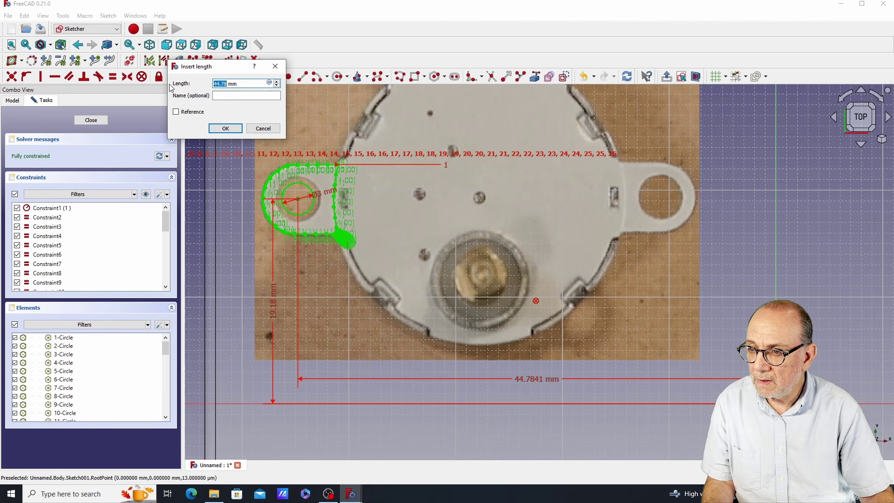
click(225, 129)
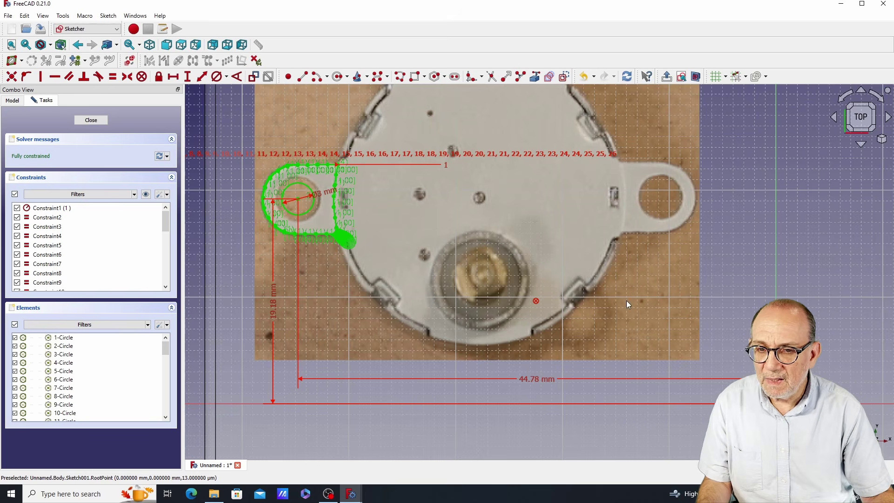
Sketch a construction line through the small hole at the motor's middle, ending over the shaft collar, and constrain it vertical
middle_drag(739, 250, 774, 267)
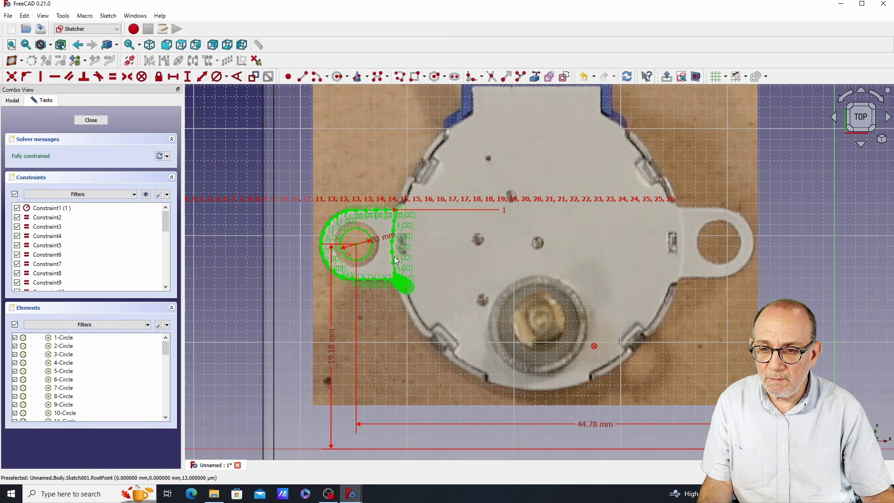
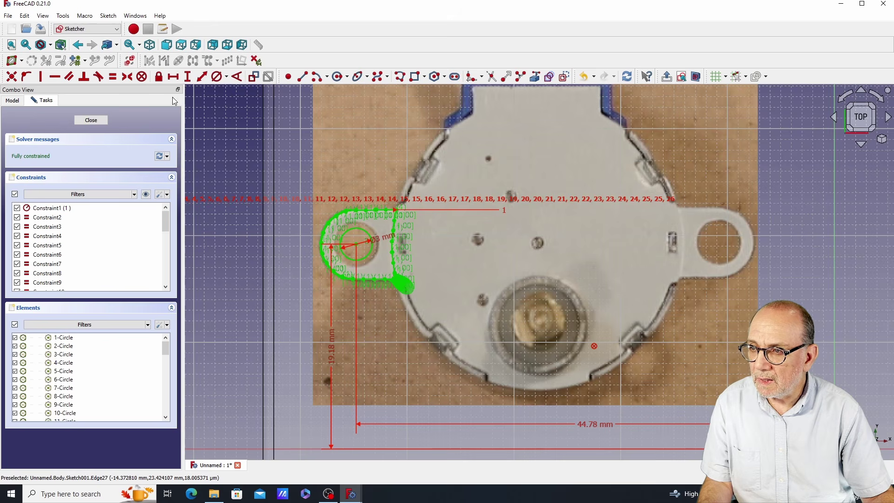
click(303, 77)
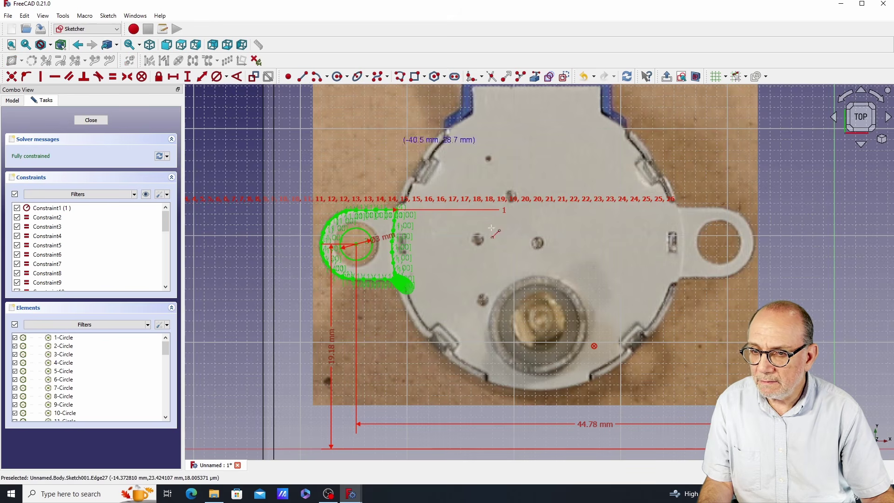
scroll(545, 213, up, 5)
middle_drag(561, 326, 557, 327)
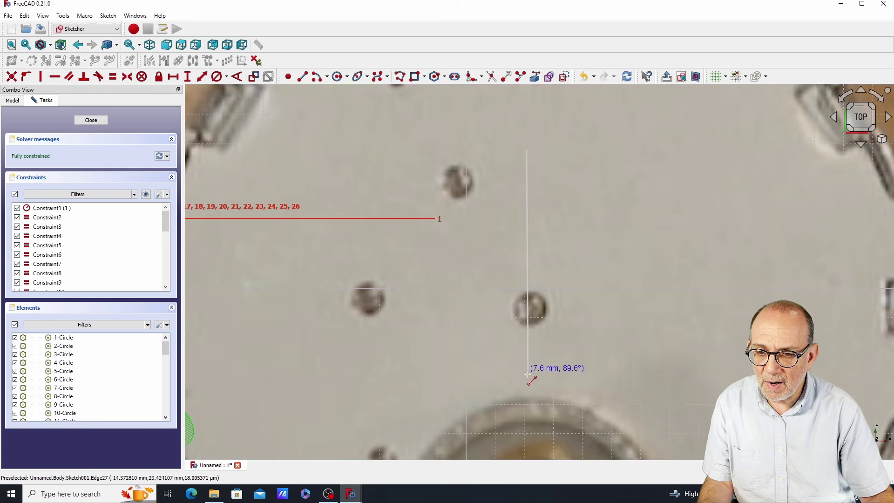
click(526, 446)
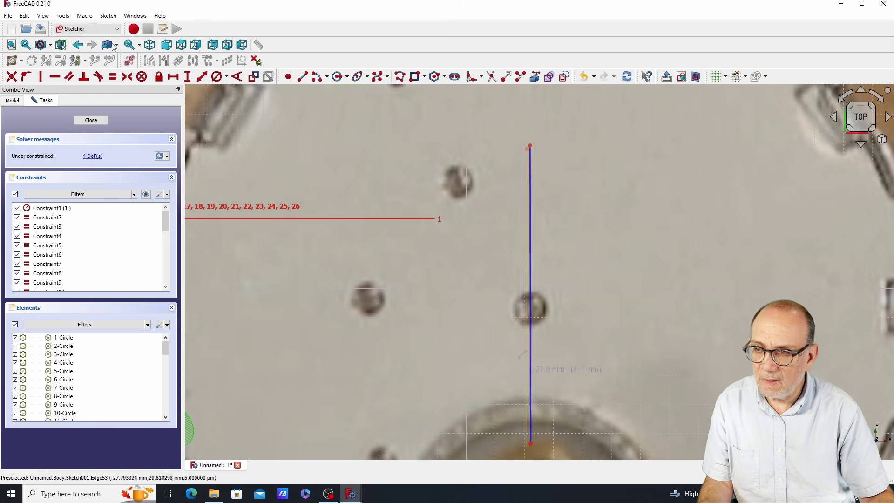
click(41, 78)
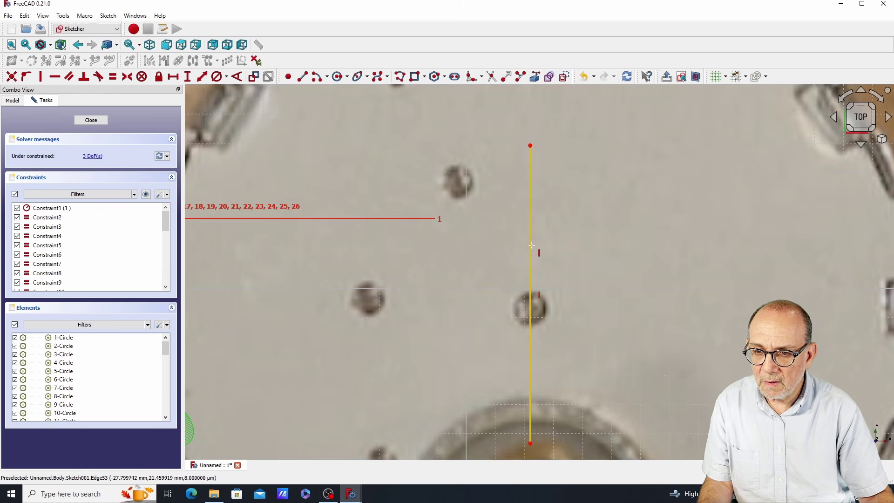
Mirror the negative-X ear's B-spline and hole circle about the vertical construction line onto the opposite ear
scroll(385, 238, down, 5)
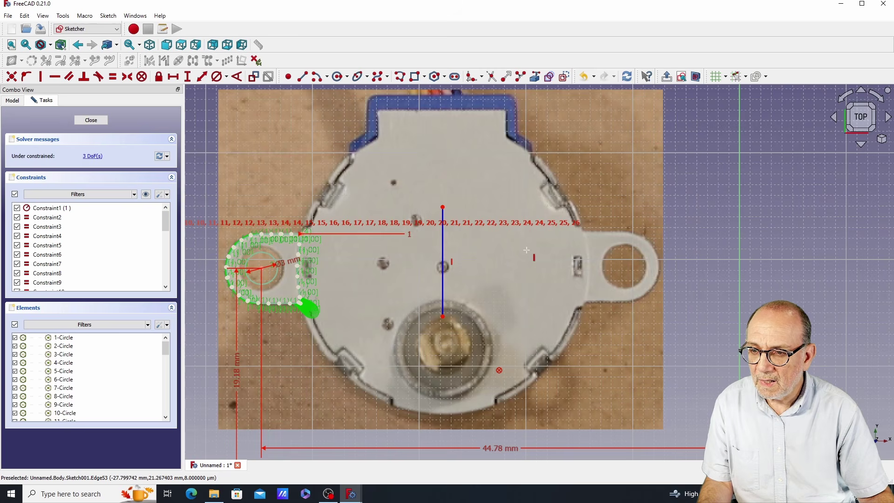
middle_drag(309, 149, 393, 152)
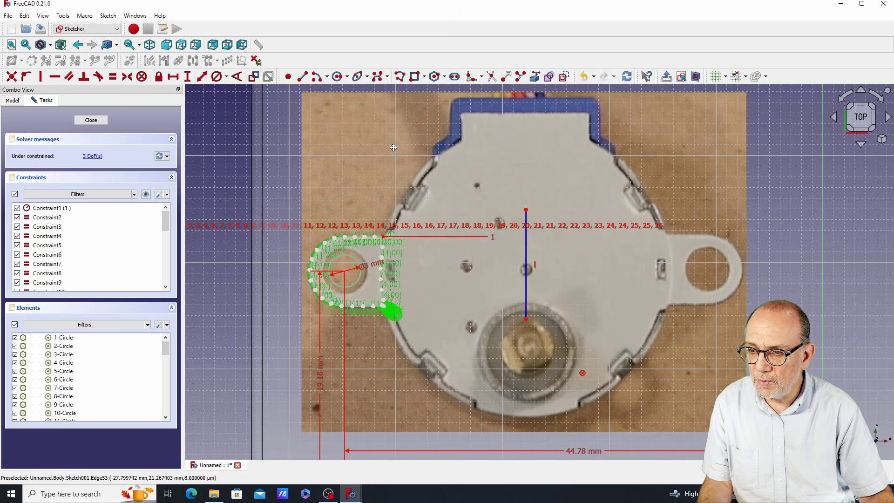
key(ctrl+a)
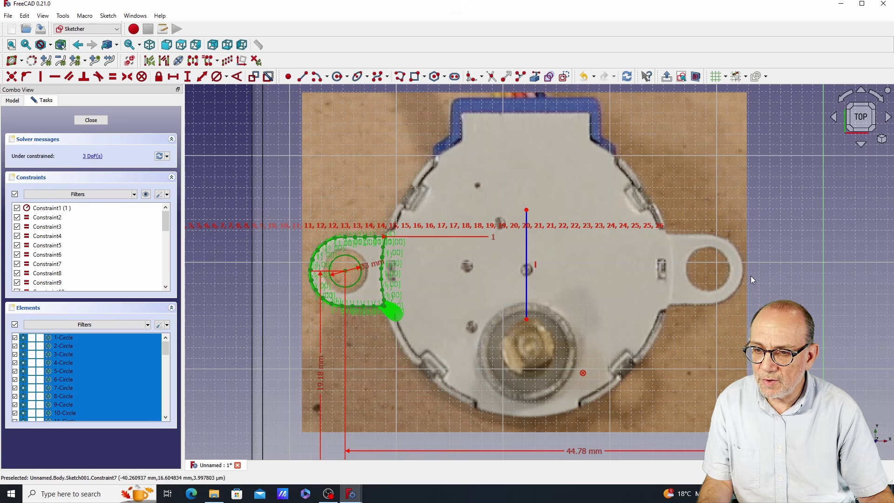
drag(285, 186, 433, 406)
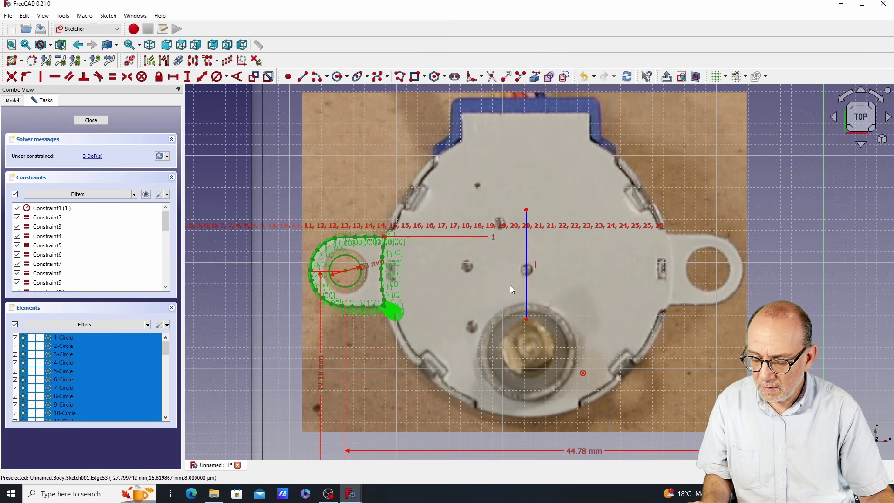
click(526, 276)
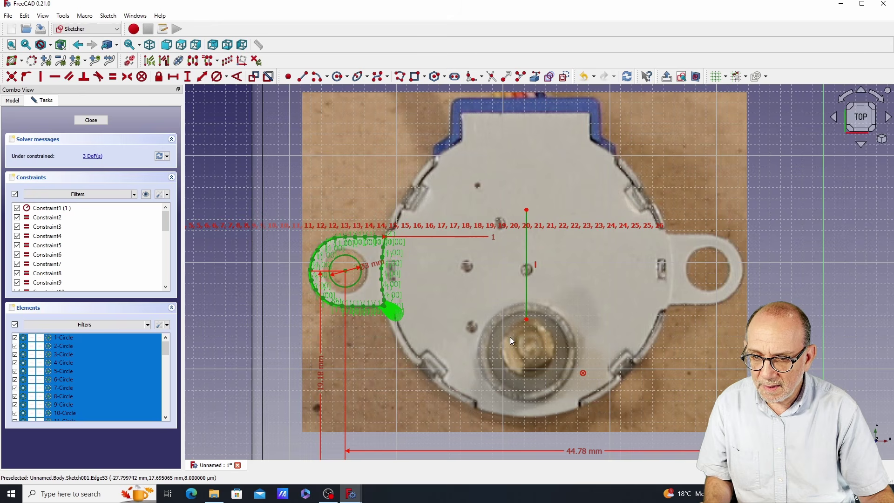
click(193, 61)
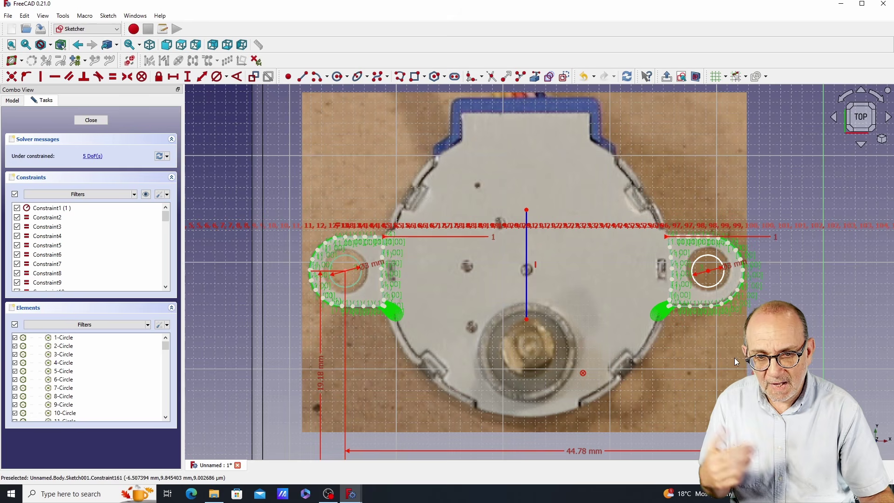
Move the mirrored hole circle's centre to about (-10.6 mm, 19.3 mm) to centre it on the opposite ear's hole in the photo
scroll(681, 368, up, 3)
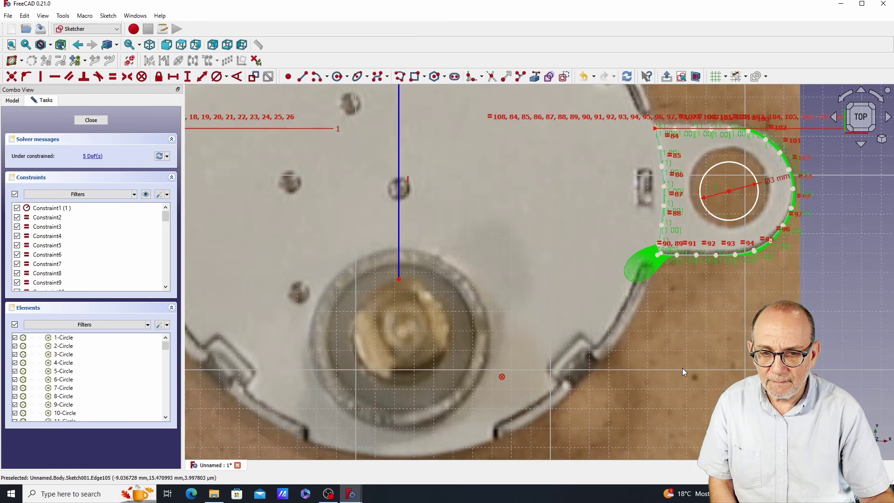
middle_drag(682, 368, 665, 430)
middle_drag(684, 372, 670, 412)
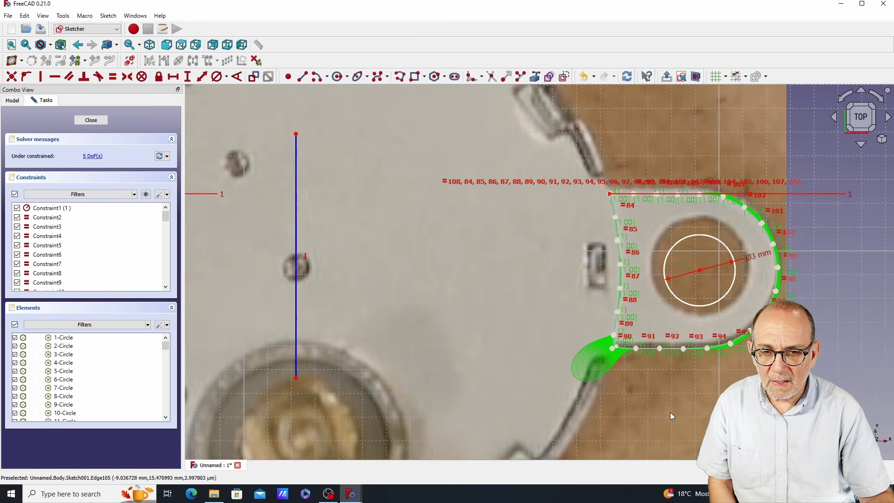
scroll(668, 407, up, 4)
middle_drag(674, 346, 669, 400)
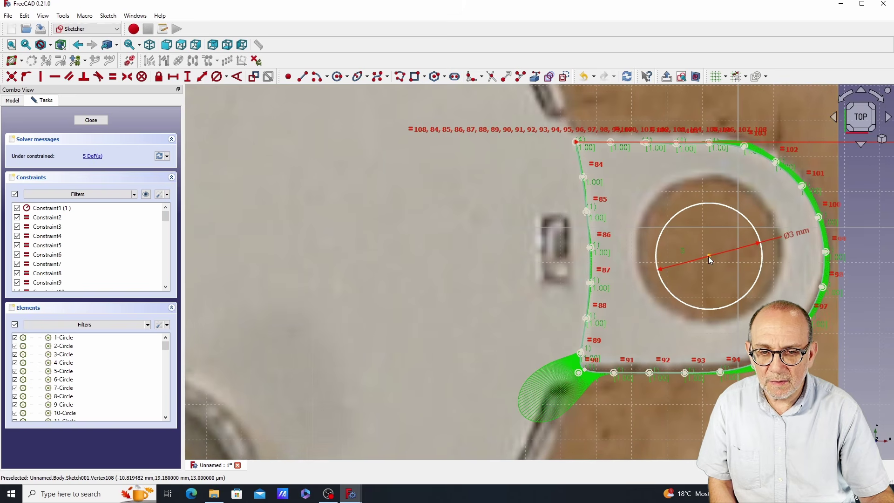
drag(708, 256, 713, 250)
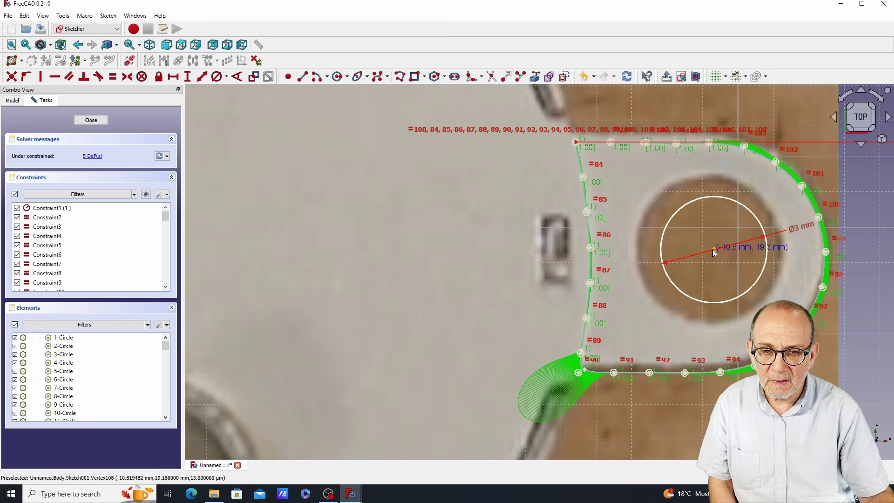
Delete the block constraint on the mirrored ear's B-spline
scroll(478, 279, down, 4)
middle_drag(451, 291, 560, 275)
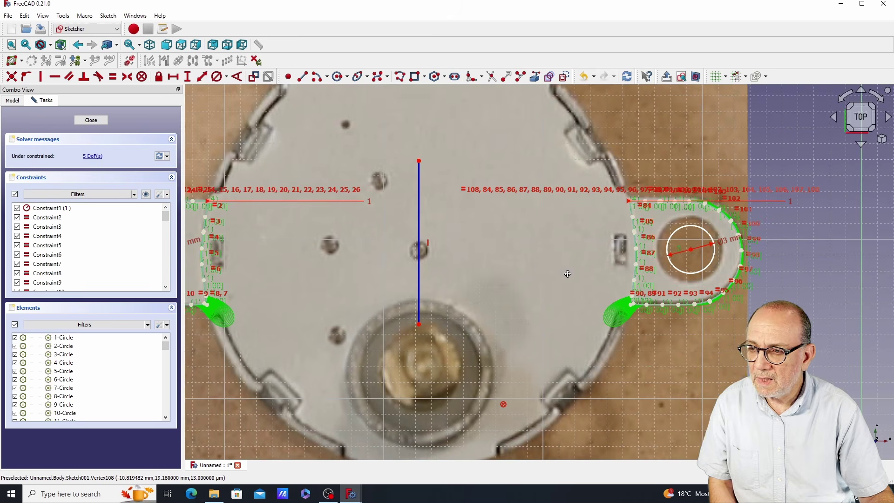
scroll(85, 235, down, 2)
scroll(85, 237, down, 20)
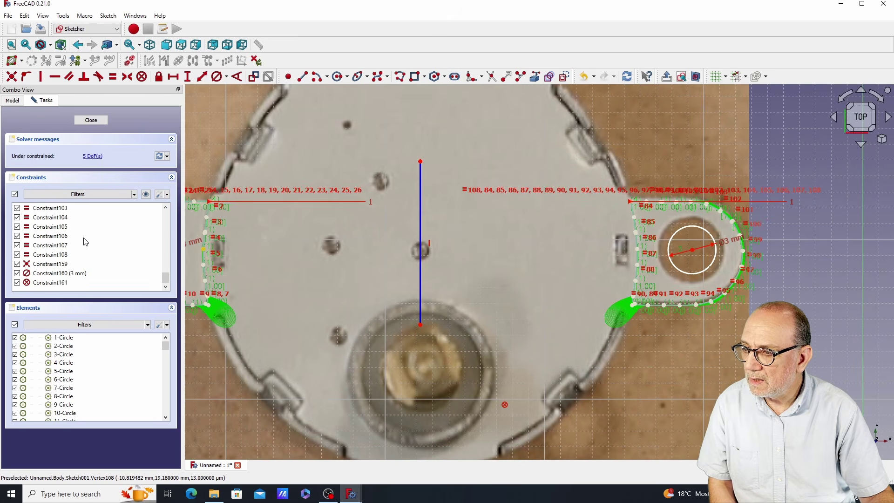
click(54, 283)
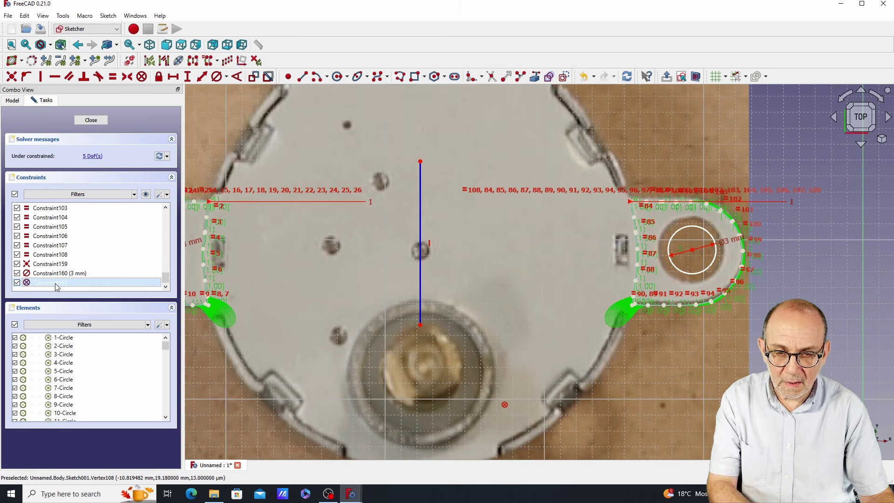
key(Delete)
Adjust the control points along the upper edge of the mirrored ear's B-spline to follow the photo
scroll(691, 208, up, 5)
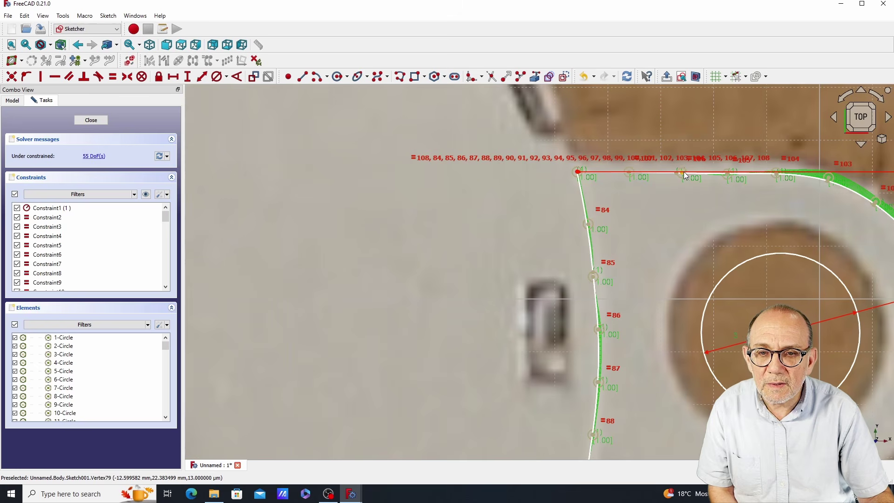
drag(681, 172, 677, 163)
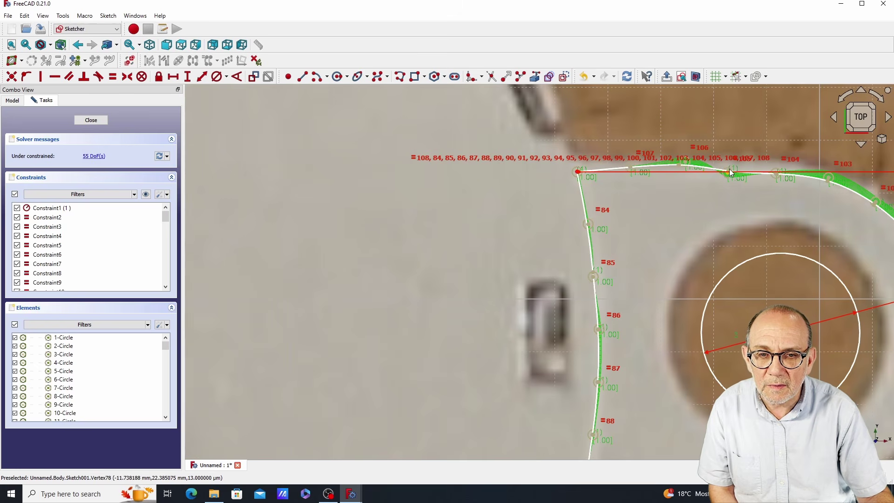
drag(730, 173, 733, 166)
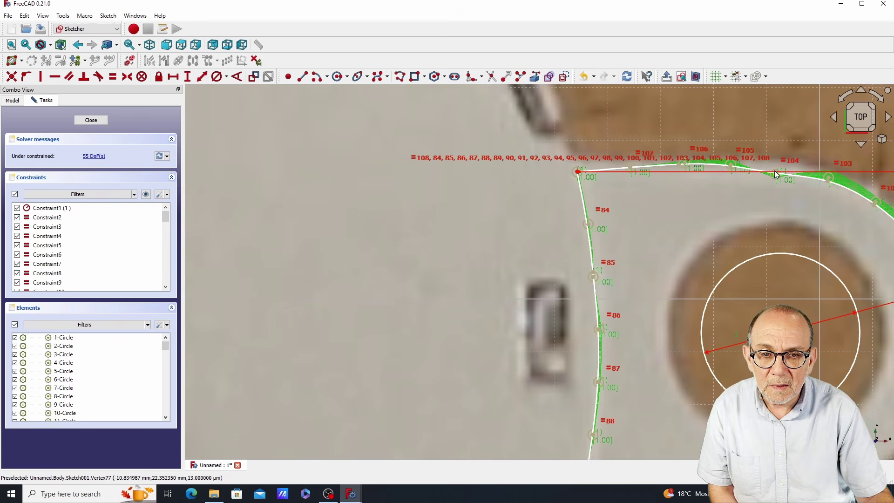
drag(775, 164, 732, 164)
right_click(731, 163)
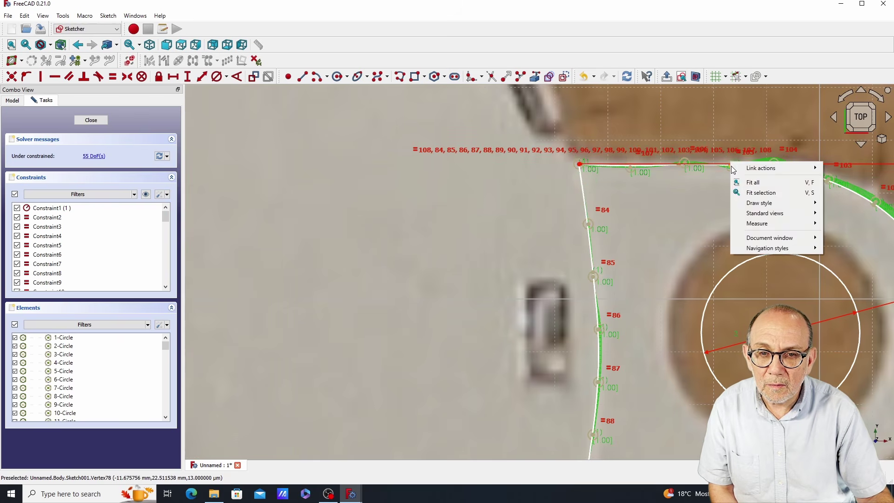
Adjust the control points along the mirrored ear's lower edge and rounded outer end to match the photo outline
mouse_move(733, 170)
middle_down()
mouse_move(711, 386)
mouse_move(610, 283)
middle_up()
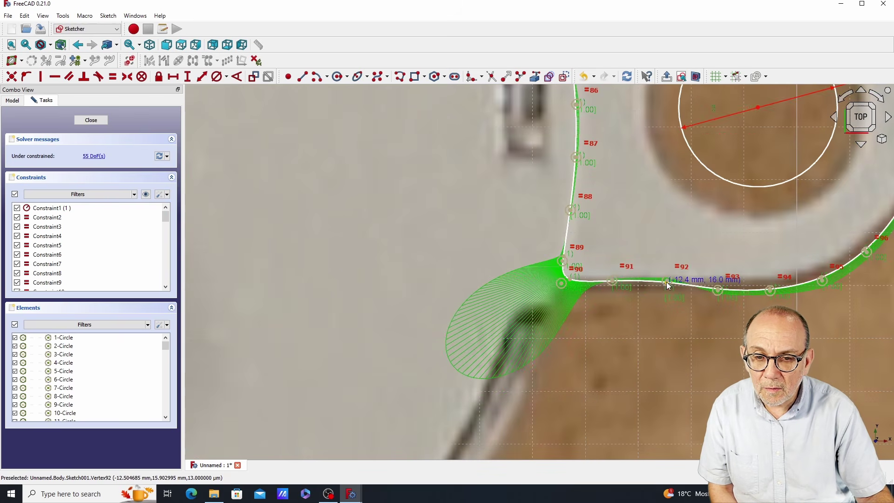
middle_drag(822, 266, 637, 337)
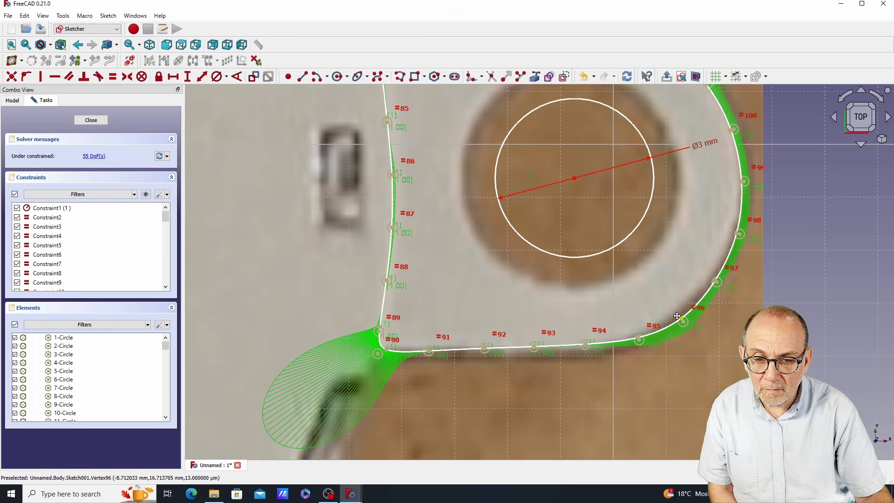
scroll(676, 316, down, 1)
scroll(675, 316, up, 4)
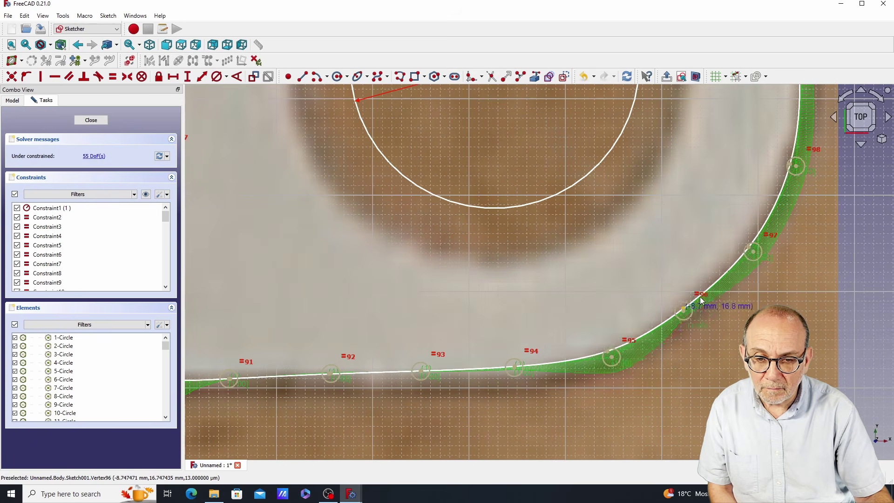
right_click(750, 251)
key(Escape)
mouse_move(757, 256)
middle_down()
mouse_move(689, 281)
mouse_move(693, 364)
mouse_move(659, 464)
middle_up()
right_click(668, 272)
key(Escape)
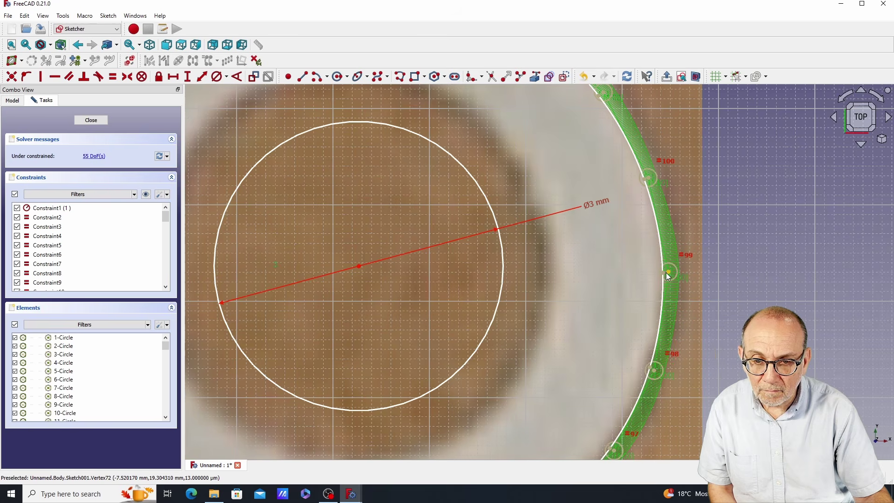
Apply a block constraint to the mirrored ear's B-spline
scroll(600, 258, down, 8)
scroll(605, 254, up, 2)
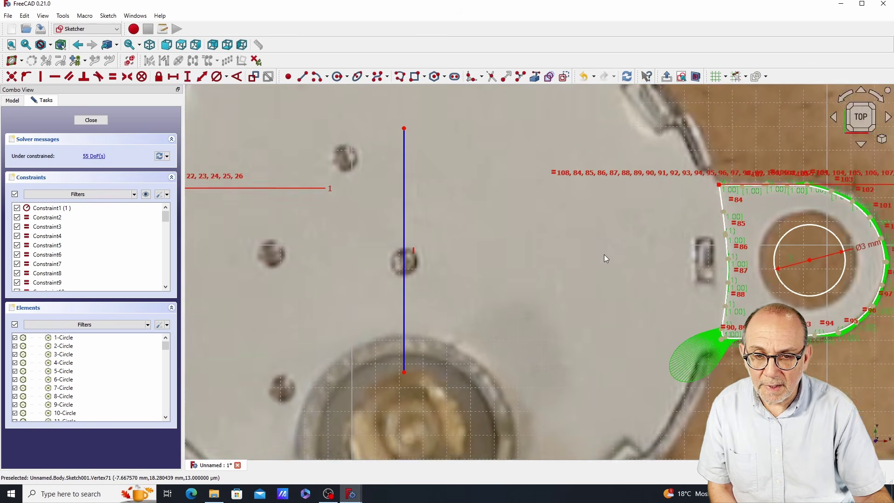
middle_drag(604, 254, 433, 270)
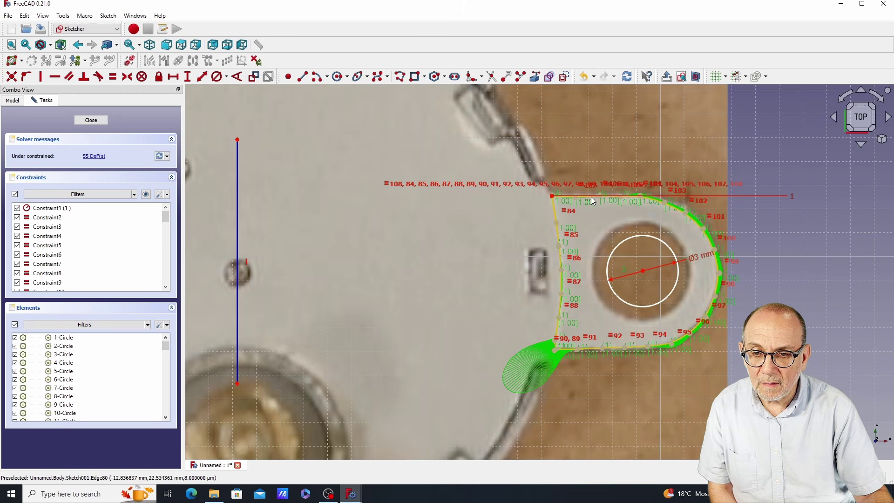
click(569, 204)
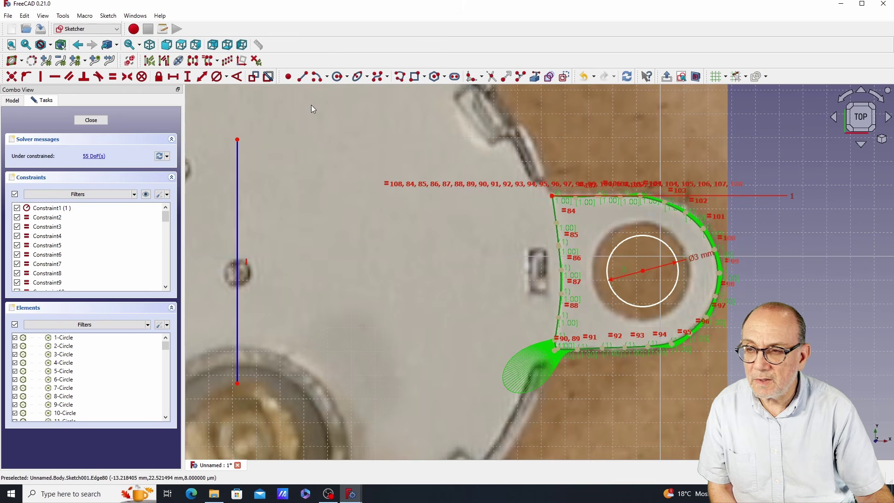
click(142, 77)
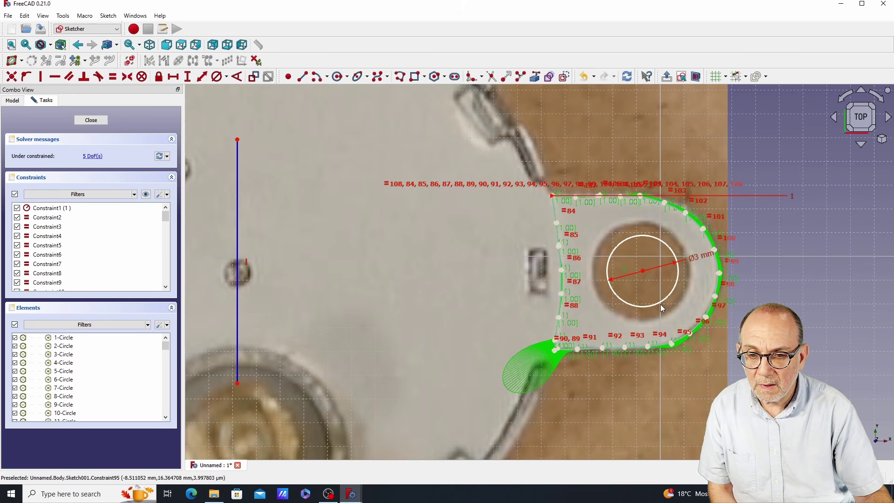
Constrain the vertical distance from the sketch origin to the mirrored hole's centre at 19.38 mm
scroll(501, 301, down, 5)
scroll(505, 295, up, 3)
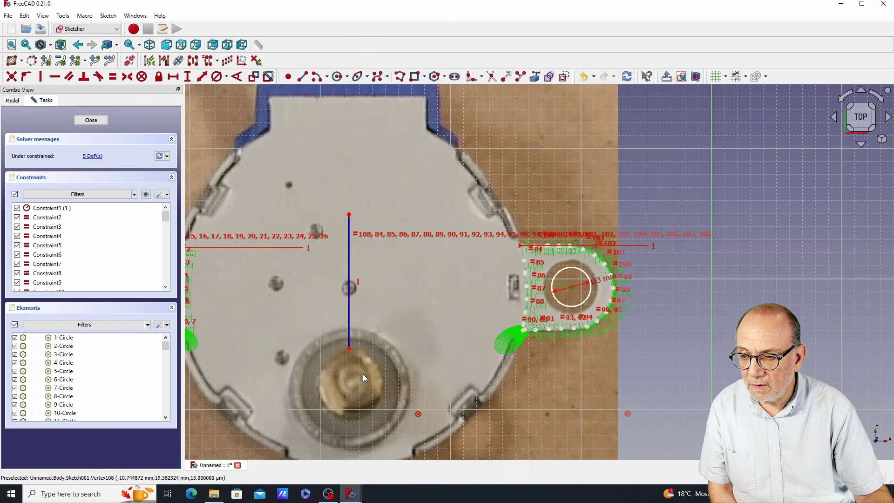
scroll(362, 375, down, 3)
mouse_move(363, 376)
middle_down()
mouse_move(424, 329)
mouse_move(530, 288)
mouse_move(486, 272)
mouse_move(548, 241)
mouse_move(409, 251)
mouse_move(316, 272)
middle_up()
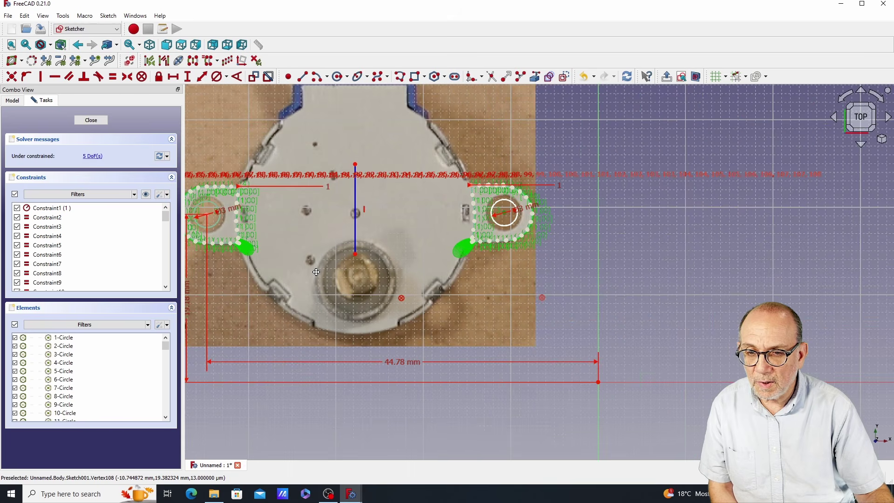
click(598, 382)
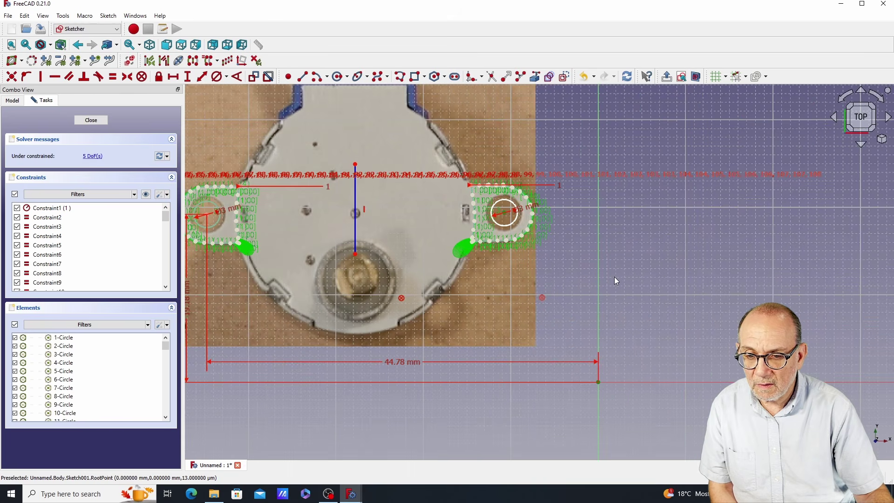
click(186, 77)
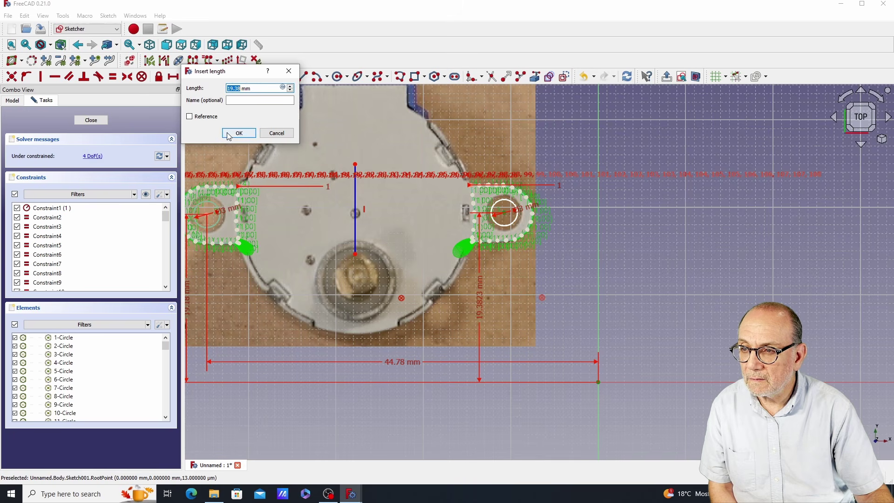
click(238, 133)
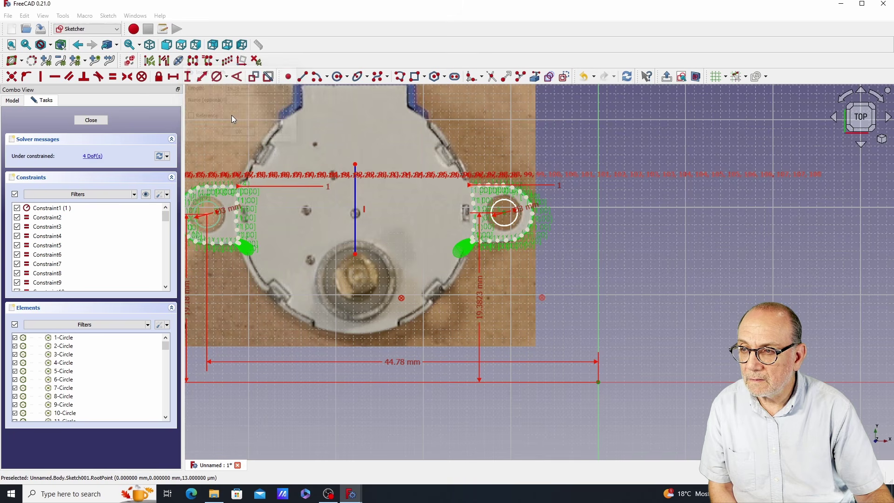
Constrain the horizontal distance between the mirrored hole's centre and the origin at 10.74 mm, and close the sketch
click(503, 213)
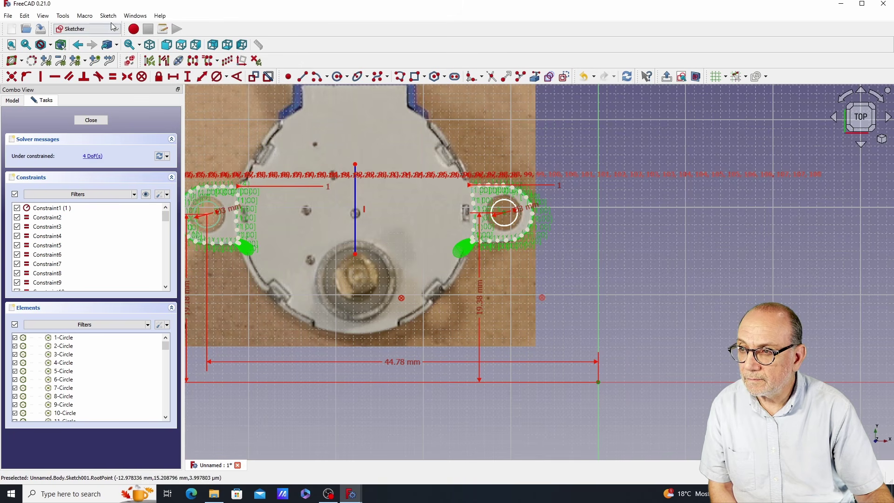
click(175, 78)
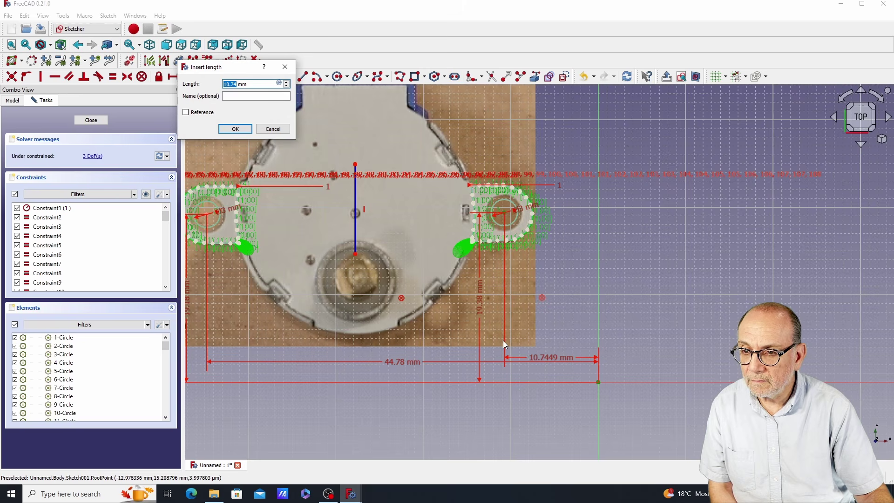
click(237, 129)
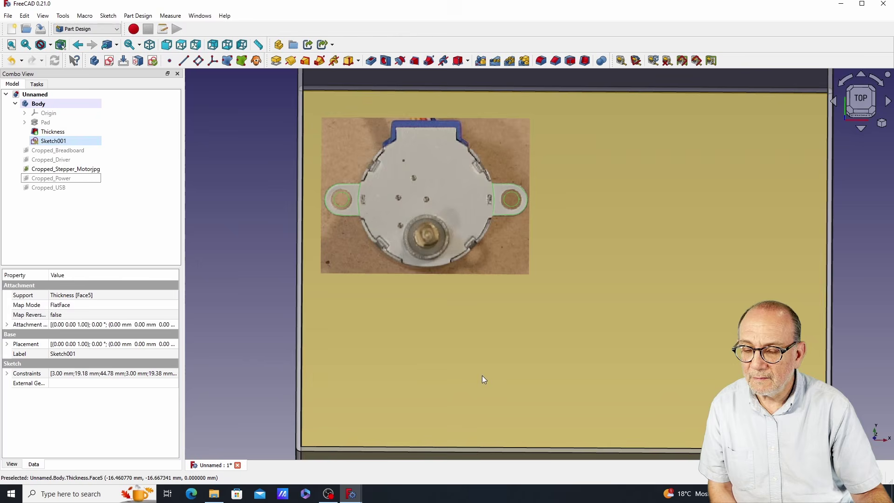
Pad the motor ear sketch to a length of 20 mm to form the two mounting posts
middle_drag(482, 379, 578, 256)
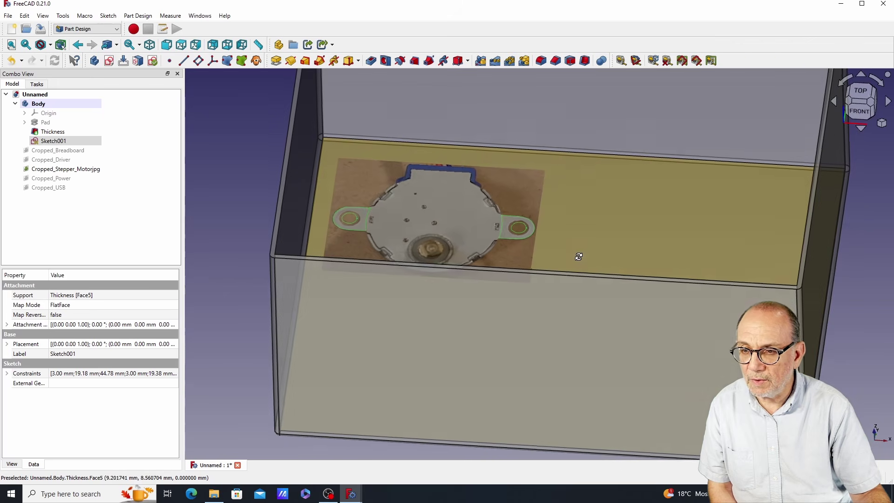
click(276, 61)
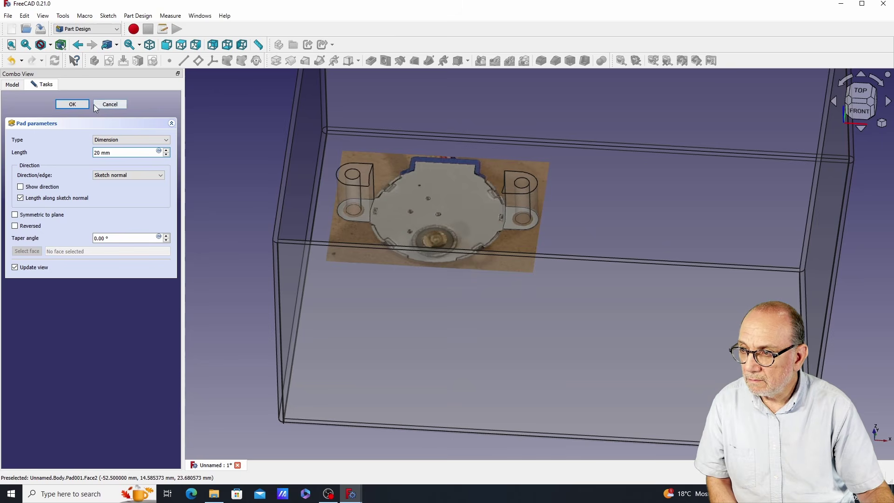
click(75, 105)
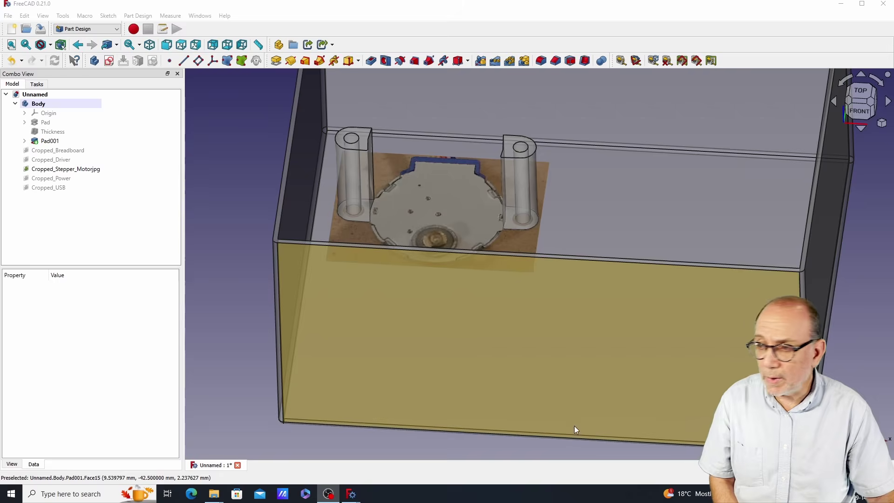
Hide the stepper motor image and show the Cropped_Driver image
click(86, 169)
key(space)
middle_drag(474, 269, 539, 190)
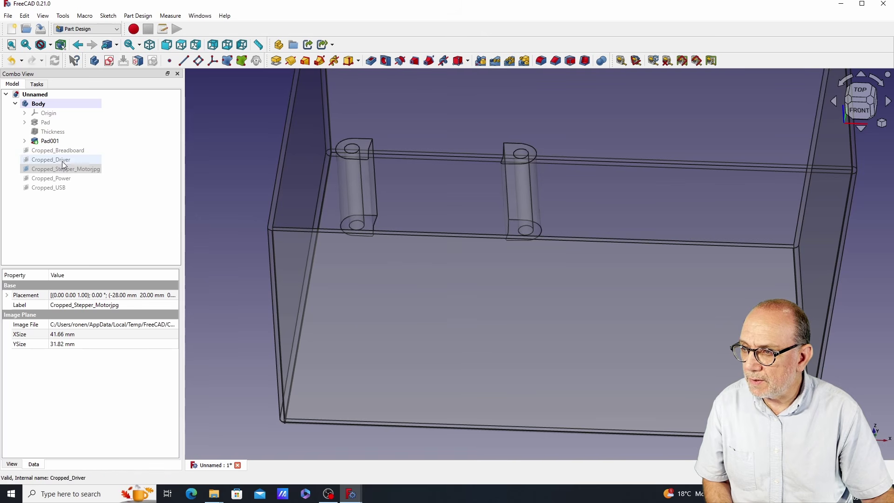
click(56, 160)
key(space)
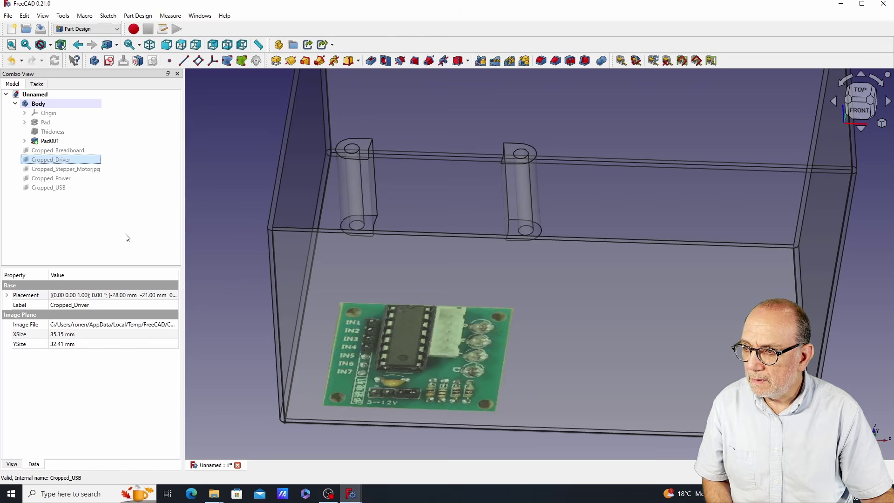
Start a new sketch on the box's inner floor face, seen from the top
middle_drag(423, 182, 757, 265)
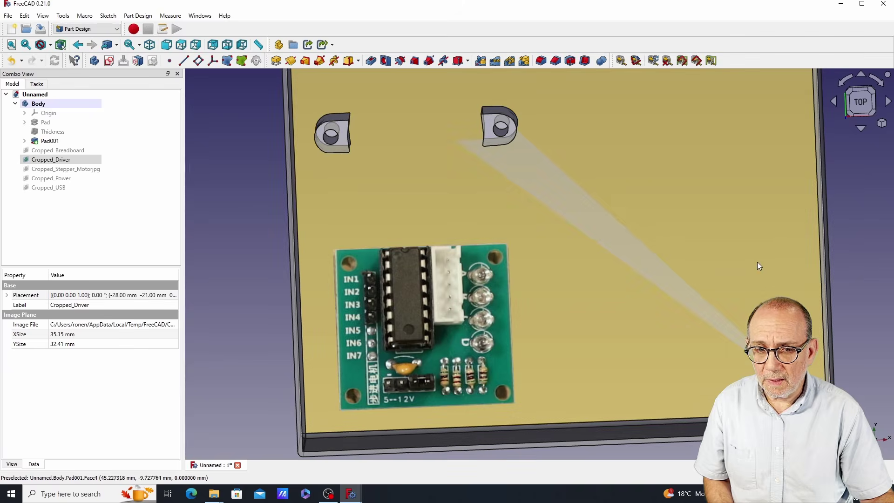
click(856, 101)
click(720, 228)
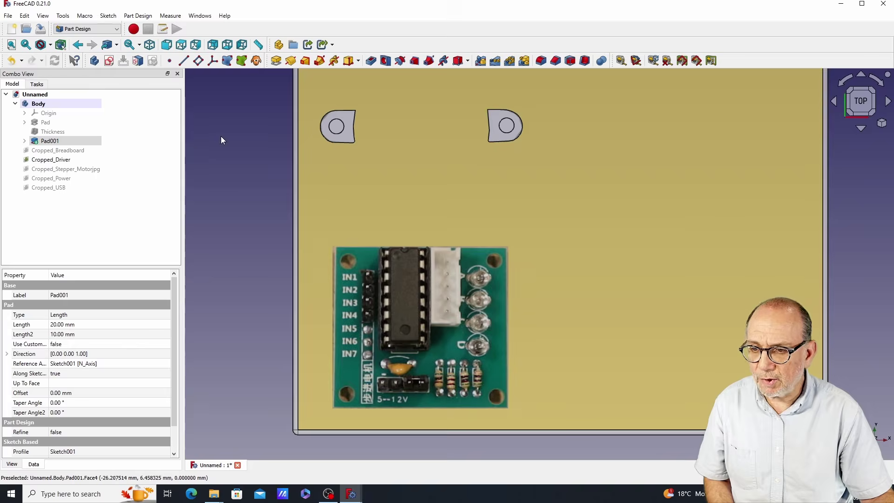
click(109, 62)
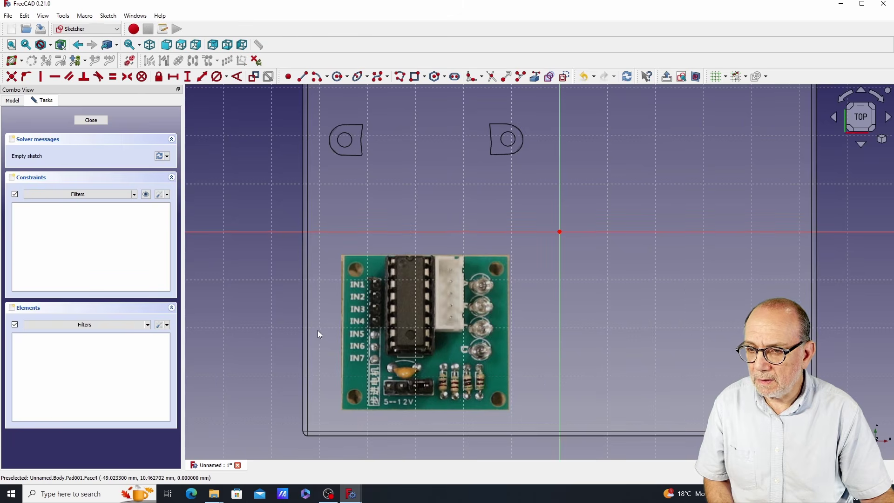
Draw a 4 mm diameter circle centred on the driver board's hole above IN1, with a smaller concentric circle inside it
scroll(317, 332, up, 4)
scroll(536, 319, up, 3)
scroll(549, 313, down, 2)
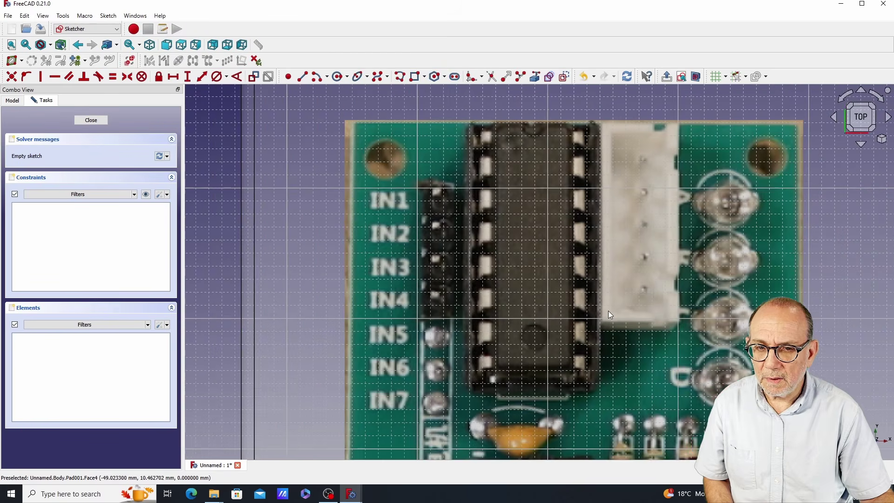
middle_drag(659, 310, 571, 299)
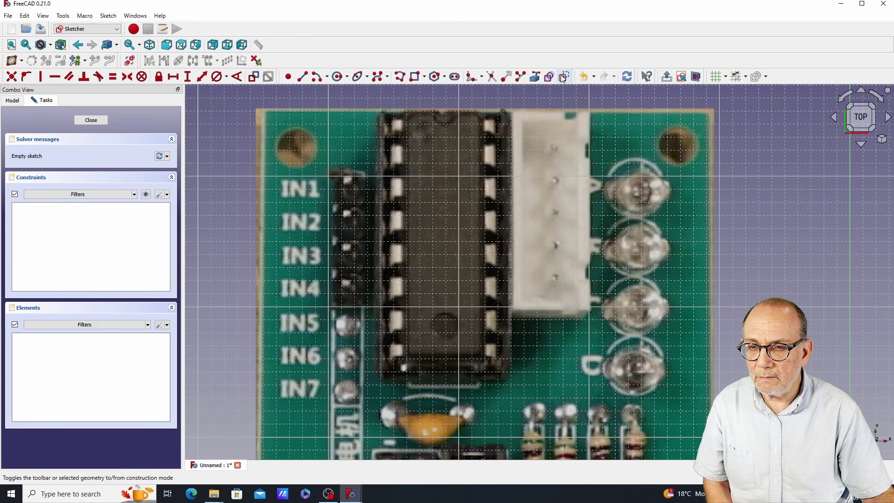
click(341, 77)
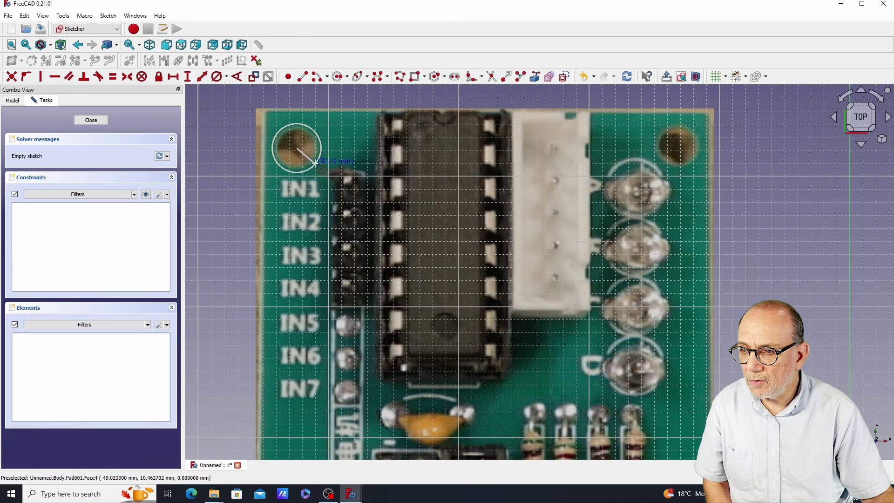
click(316, 163)
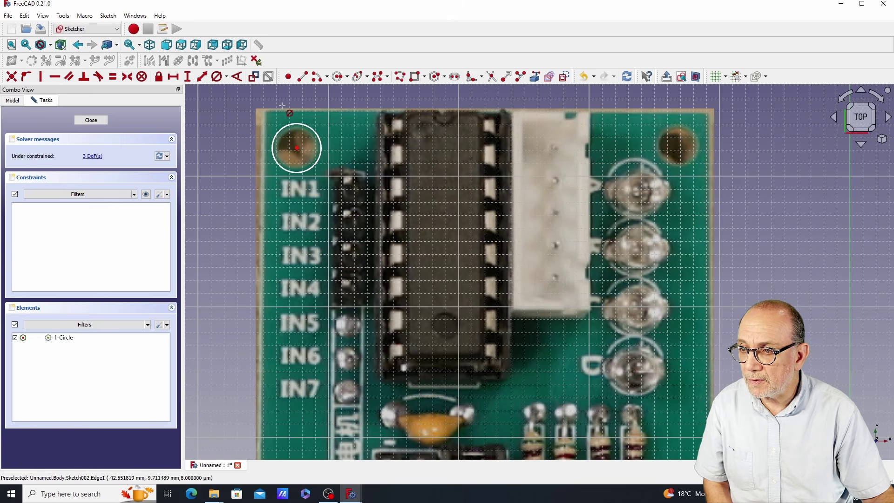
click(289, 126)
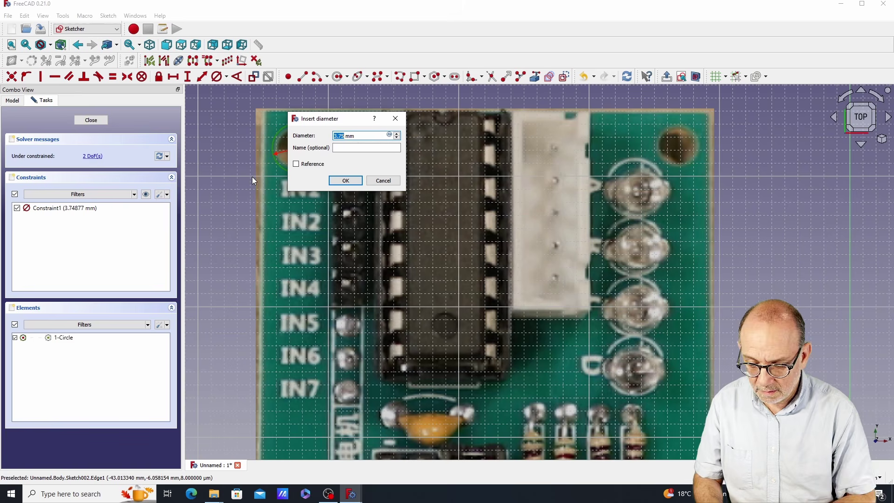
text(4)
click(346, 181)
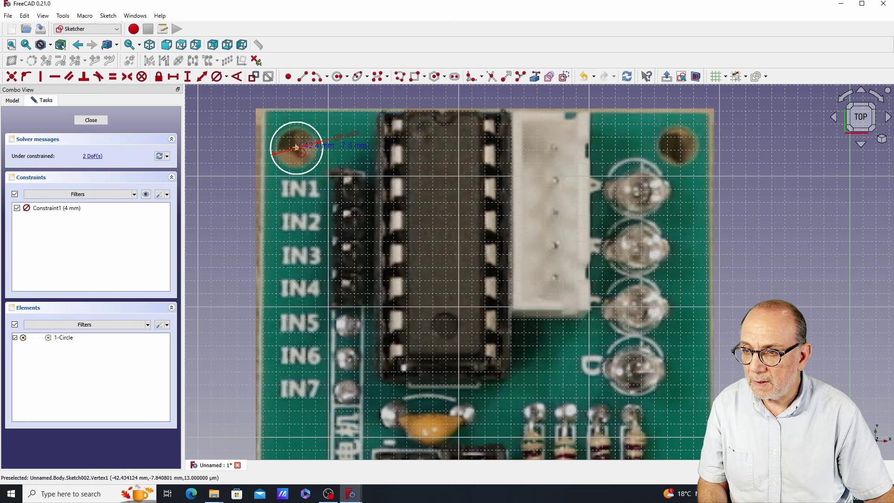
click(311, 160)
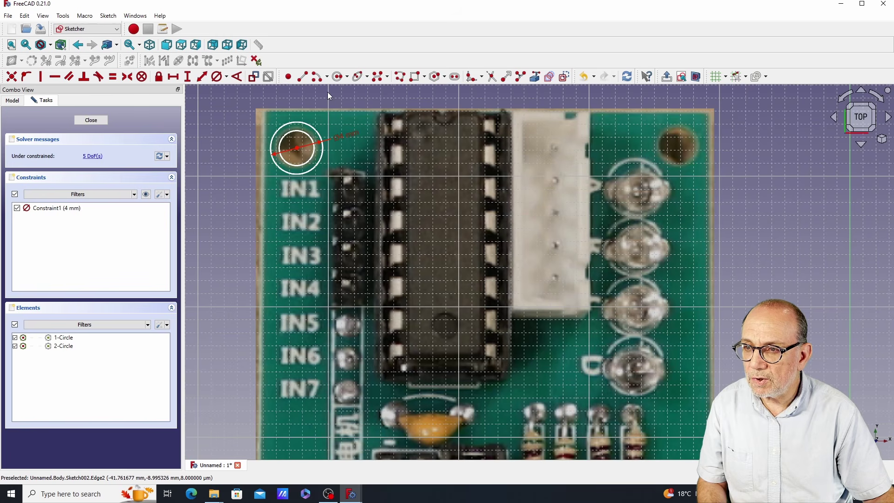
Constrain the inner circle on the driver board's hole above IN1 to a 2 mm diameter
click(217, 76)
click(295, 132)
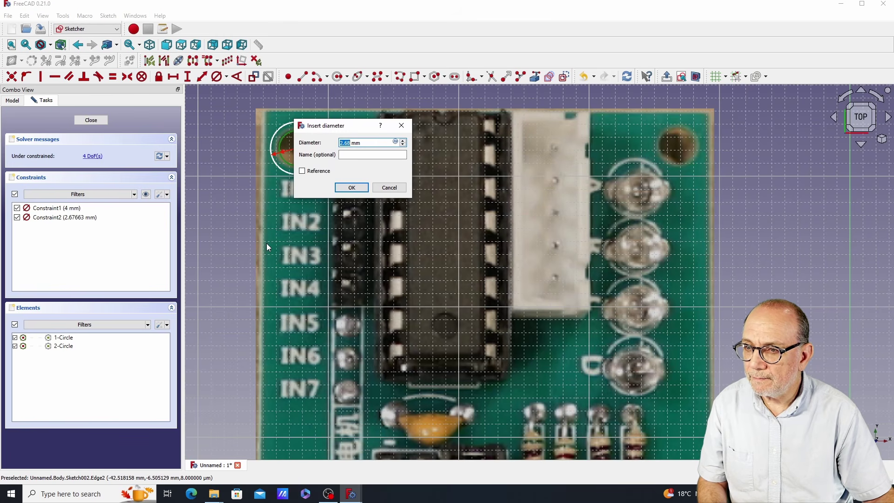
text(2)
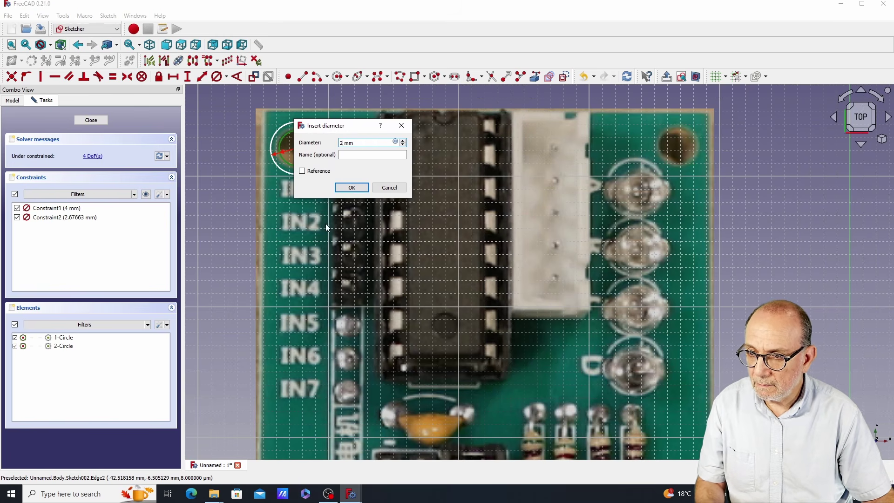
click(352, 188)
Copy both concentric circles onto the driver board's upper-right mounting hole, keeping their diameter constraints
scroll(361, 246, up, 5)
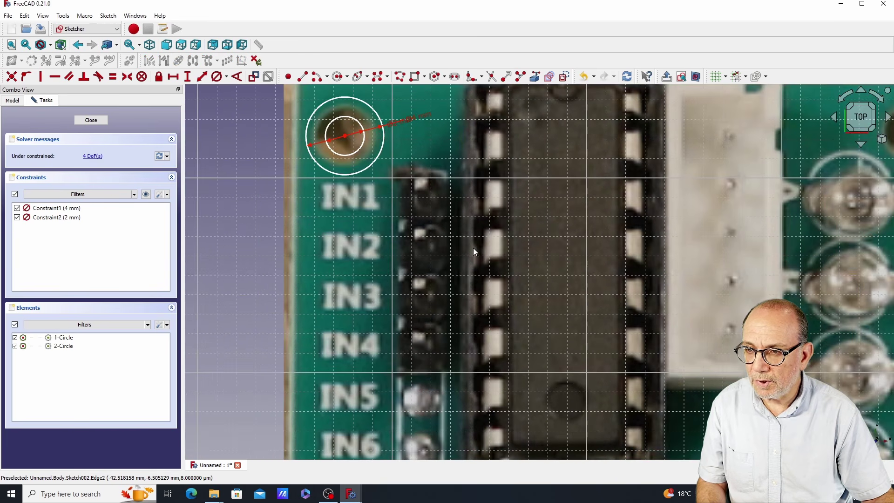
middle_drag(474, 252, 365, 295)
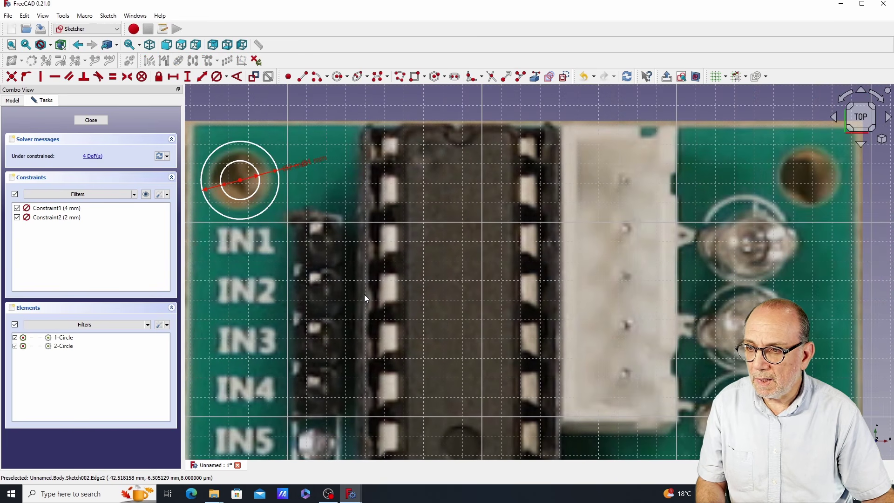
scroll(367, 267, down, 1)
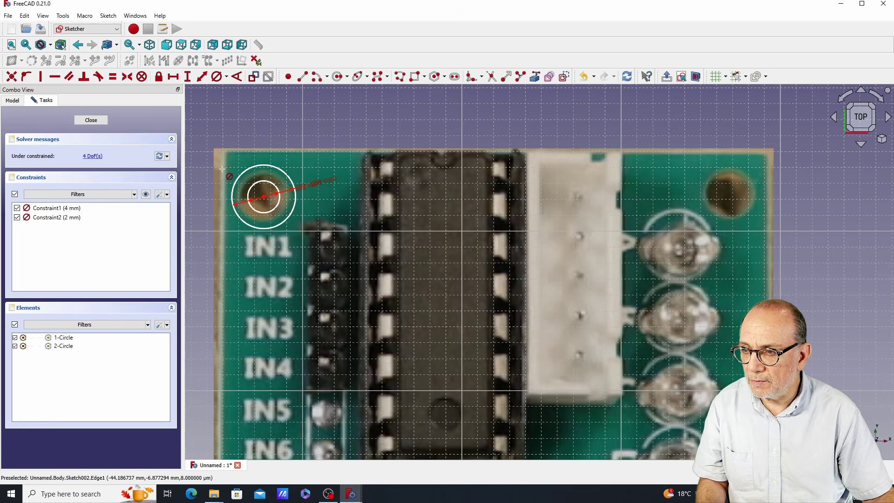
drag(221, 157, 344, 249)
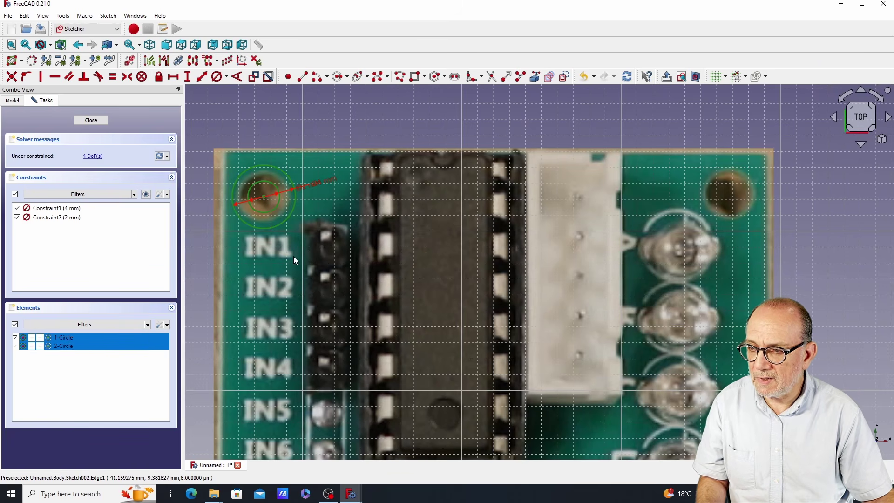
click(218, 62)
click(216, 84)
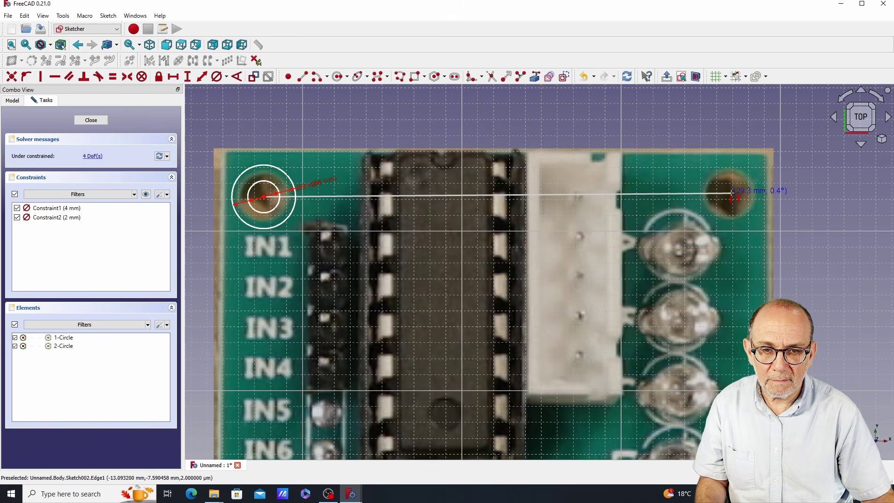
click(730, 194)
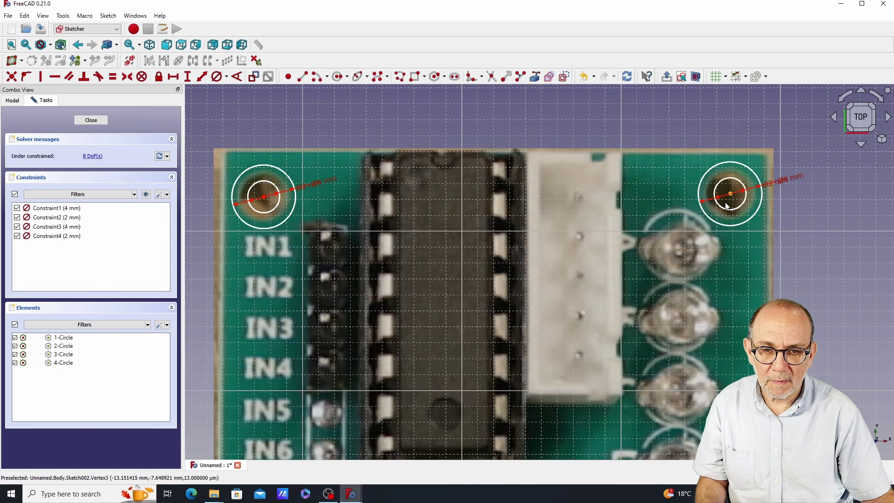
Copy the upper-right pair of circles onto the driver board's lower-right mounting hole beside the resistors
mouse_move(675, 131)
mouse_down()
mouse_move(758, 244)
mouse_move(793, 254)
mouse_up()
middle_drag(658, 362, 593, 258)
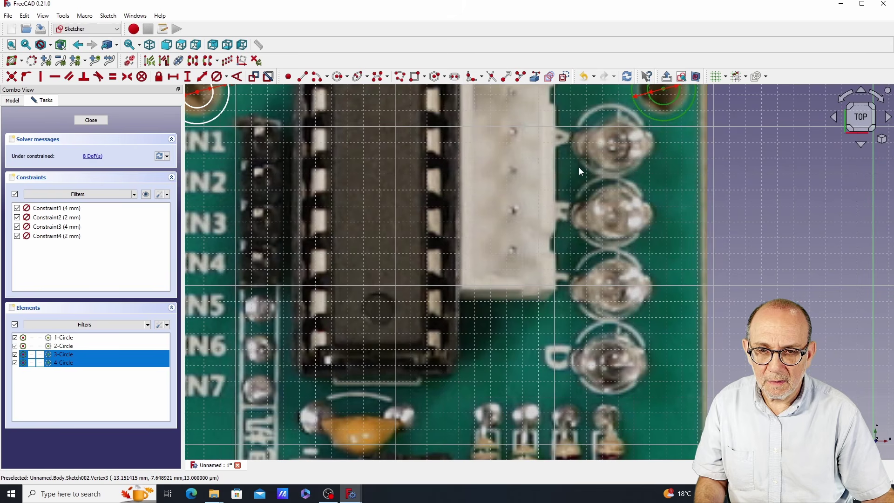
click(209, 61)
key(Down)
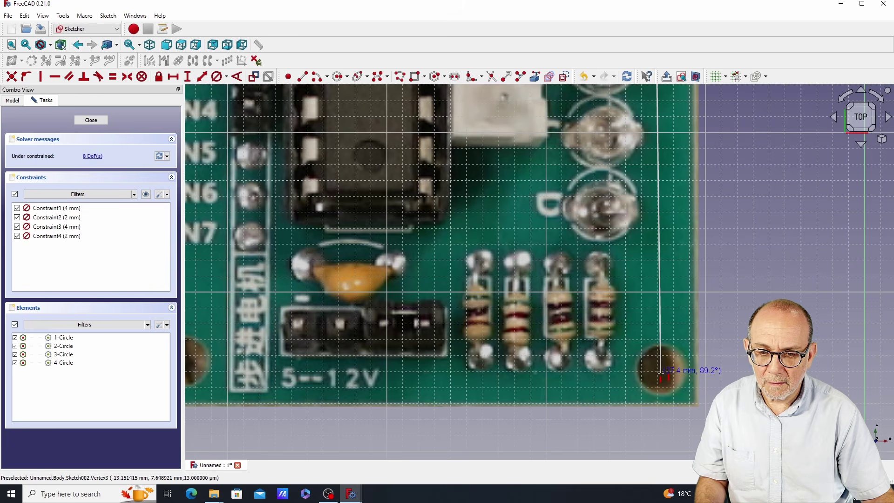
click(660, 373)
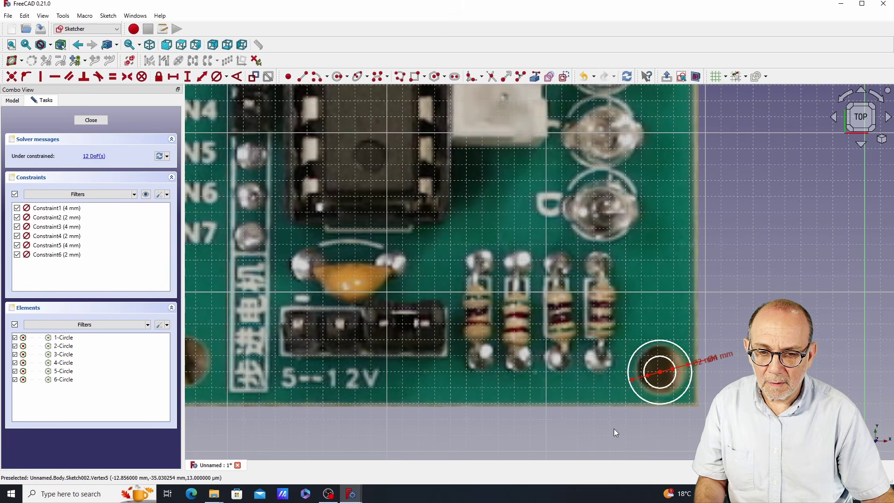
Copy the lower-right pair of circles onto the lower-left mounting hole near the 5-12V header and close the sketch
drag(615, 330, 704, 424)
click(209, 61)
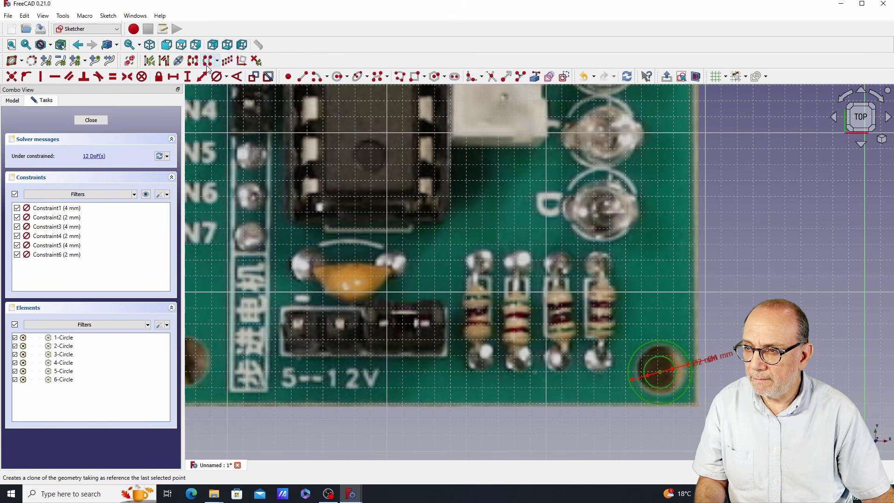
middle_drag(345, 321, 622, 305)
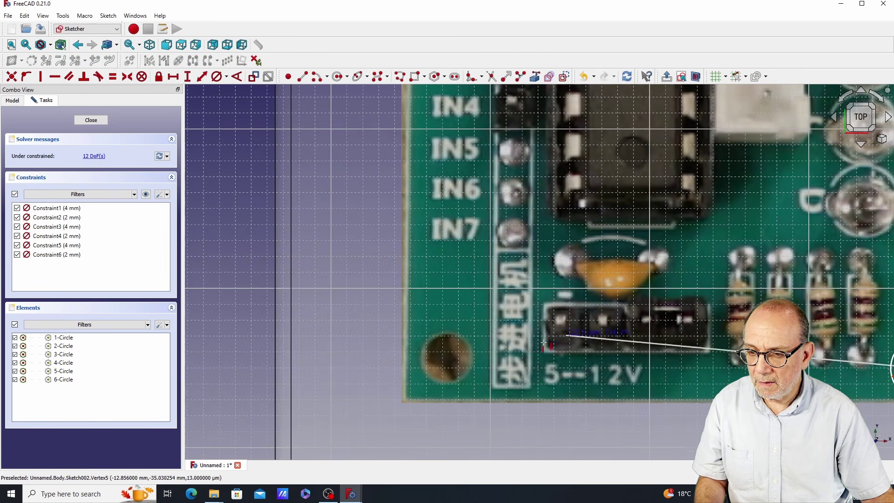
click(448, 359)
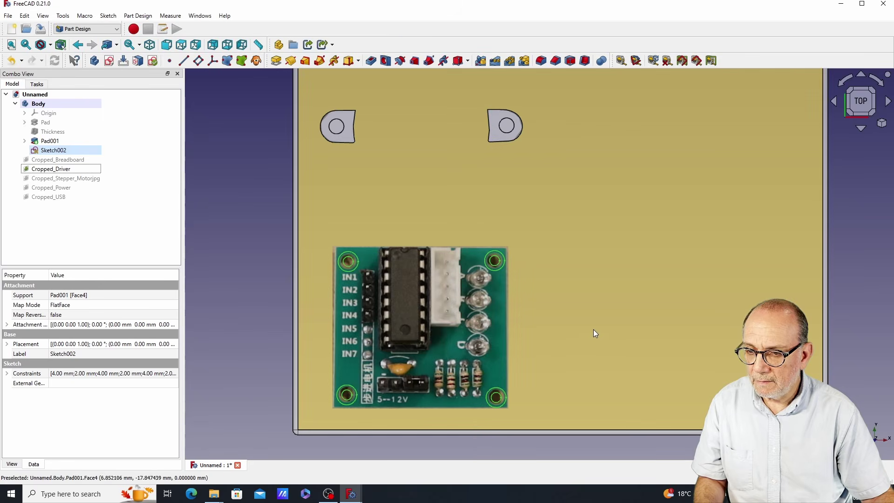
Pad the driver board hole sketch to a length of 3 mm to form four short standoffs
middle_drag(586, 370, 346, 91)
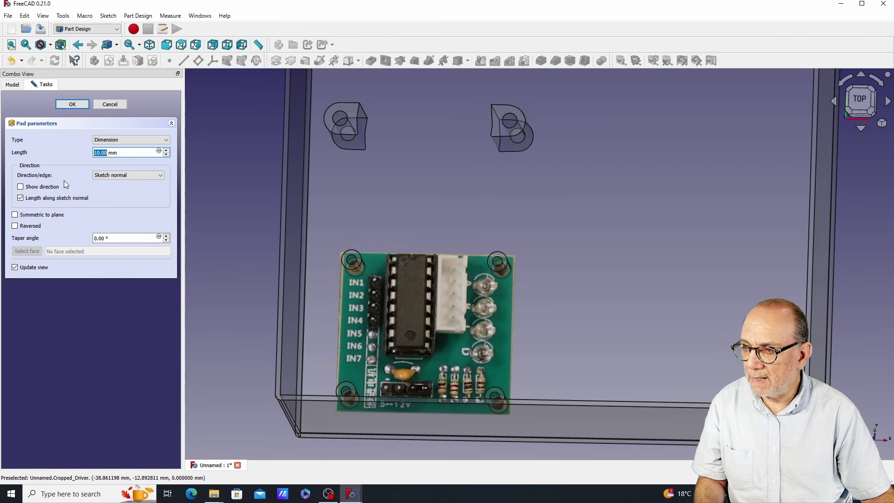
text(3)
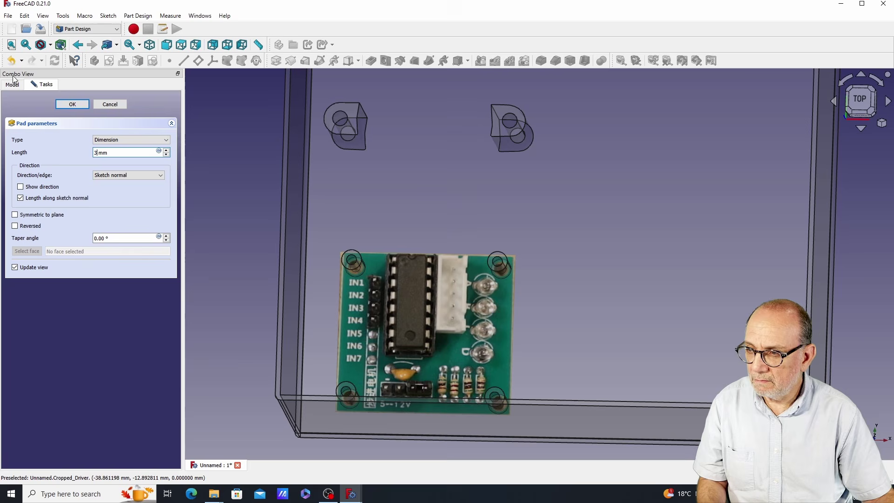
click(77, 105)
Hide the Cropped_Driver image and show the Cropped_Power image
mouse_move(538, 329)
middle_down()
mouse_move(536, 250)
mouse_move(535, 311)
middle_up()
click(52, 168)
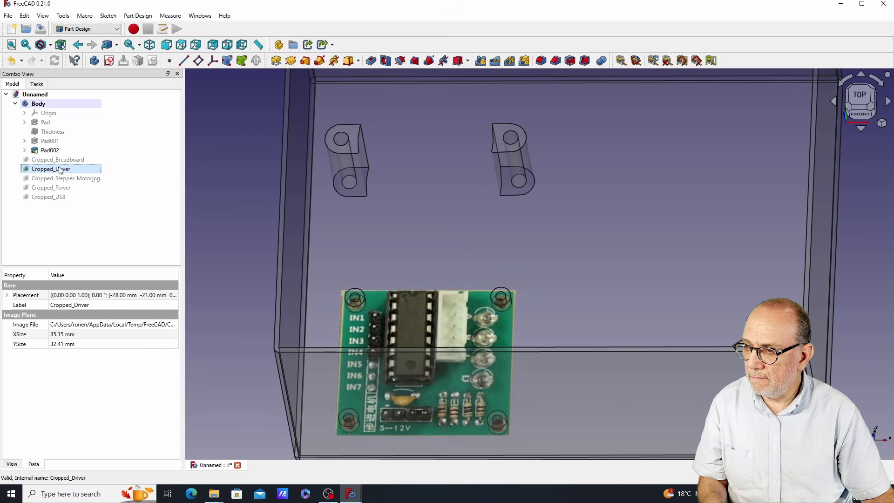
key(space)
middle_drag(453, 401, 679, 335)
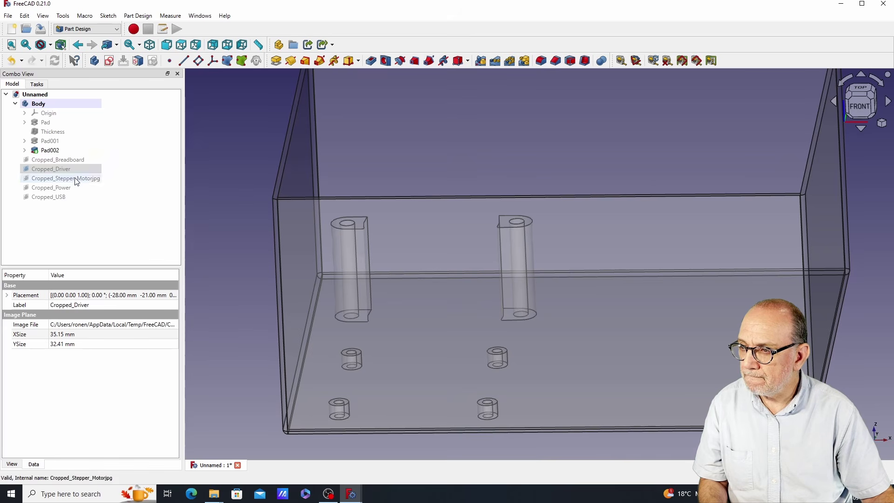
click(70, 188)
key(space)
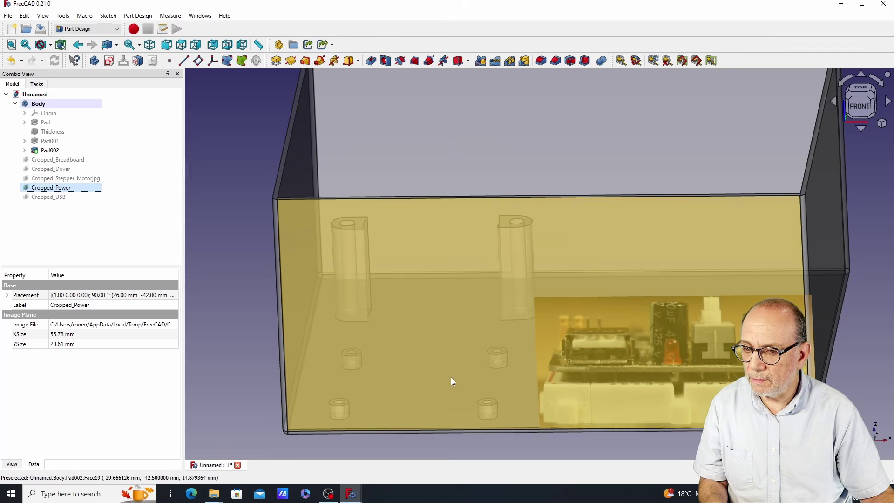
Start a new sketch on the box's outer front face, seen from the front
key(1)
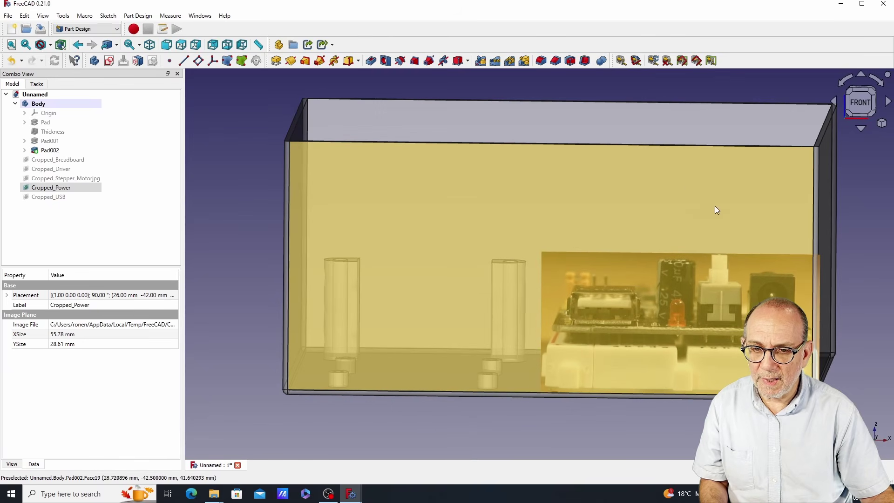
click(866, 358)
click(650, 201)
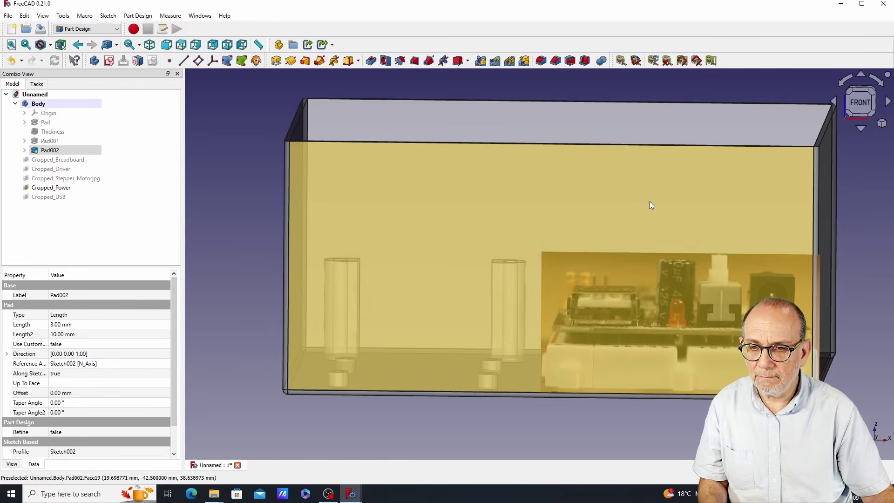
click(860, 102)
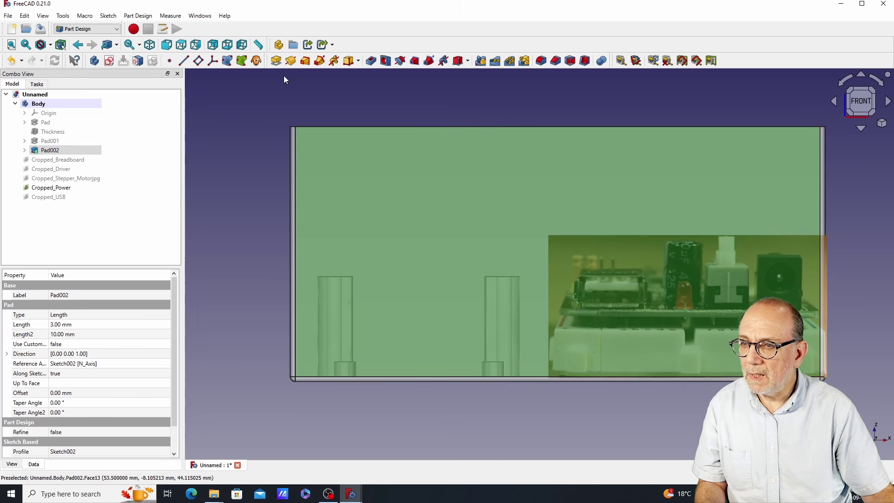
click(110, 61)
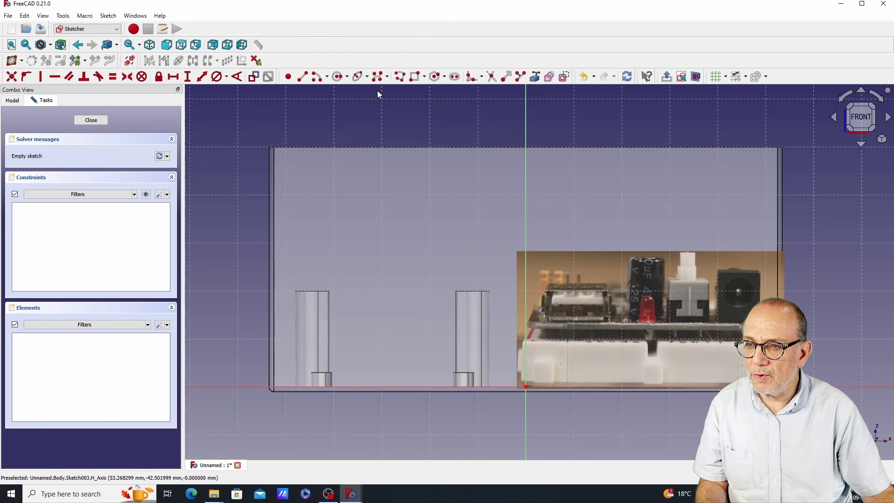
Draw a closed ten-line stepped polyline about 52 mm wide around the USB port, capacitor, switch and power jack, starting on the vertical axis
click(400, 76)
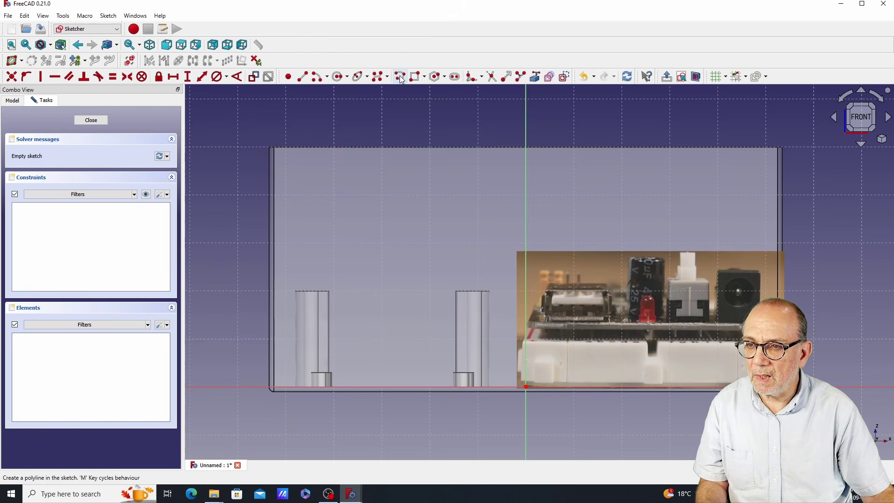
click(525, 329)
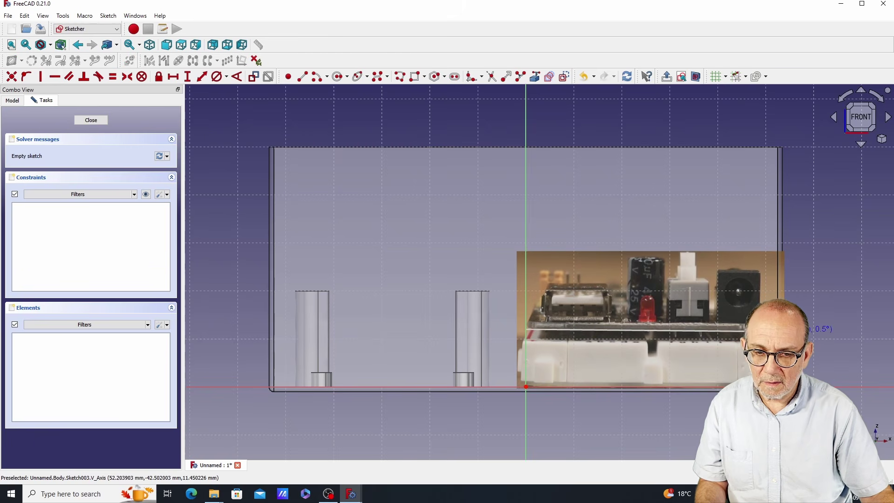
click(775, 329)
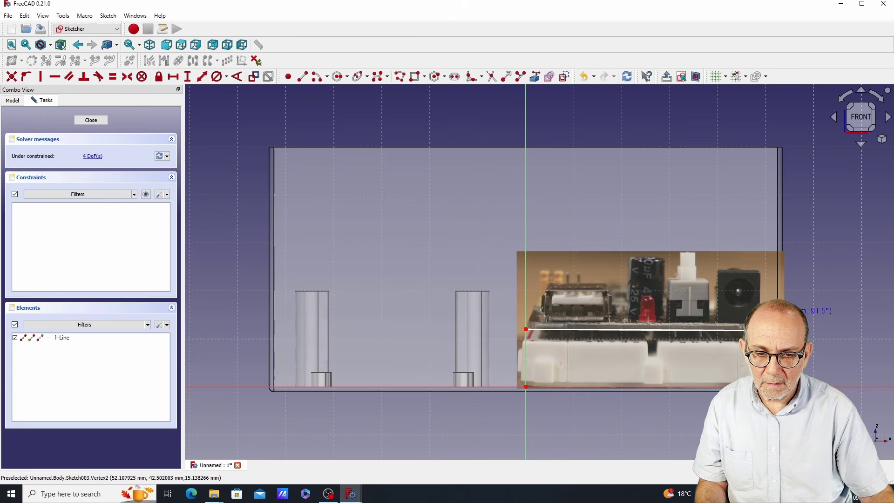
click(776, 264)
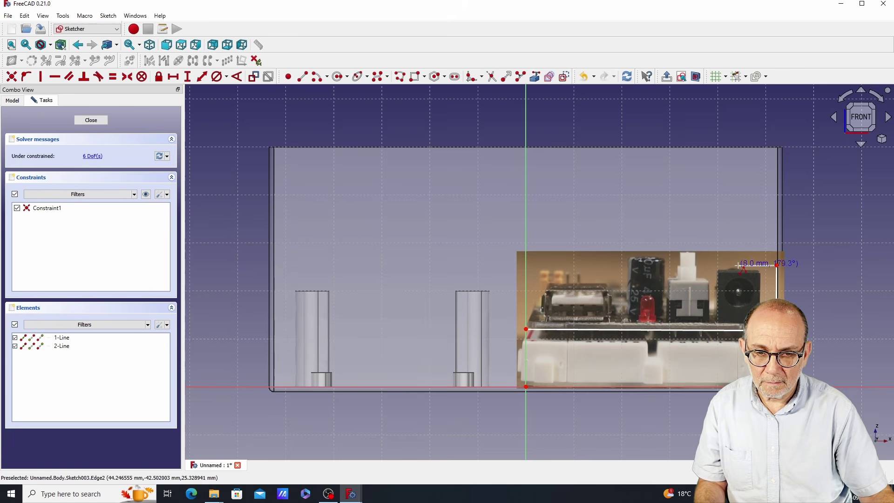
click(738, 265)
click(737, 230)
click(643, 230)
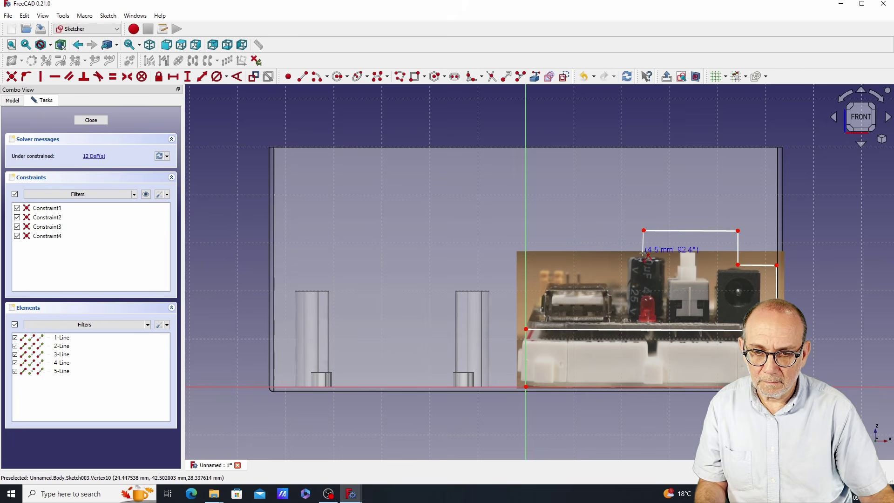
click(643, 253)
click(623, 253)
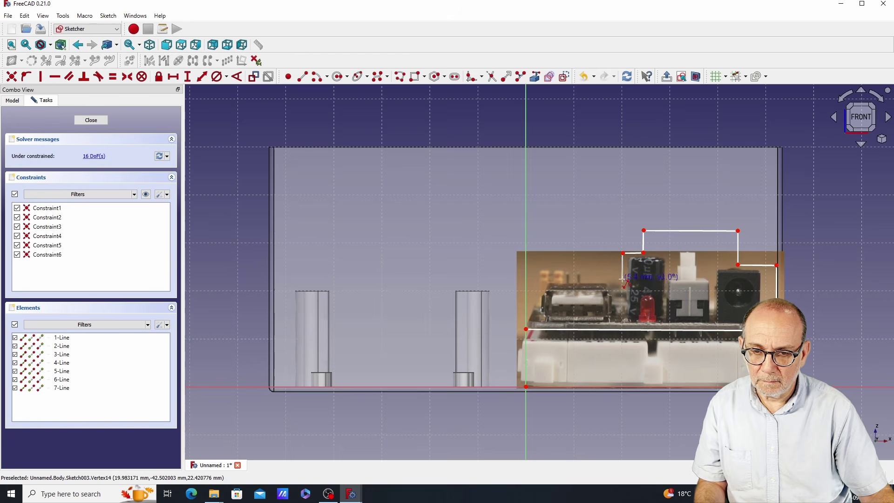
click(623, 279)
click(526, 279)
click(526, 330)
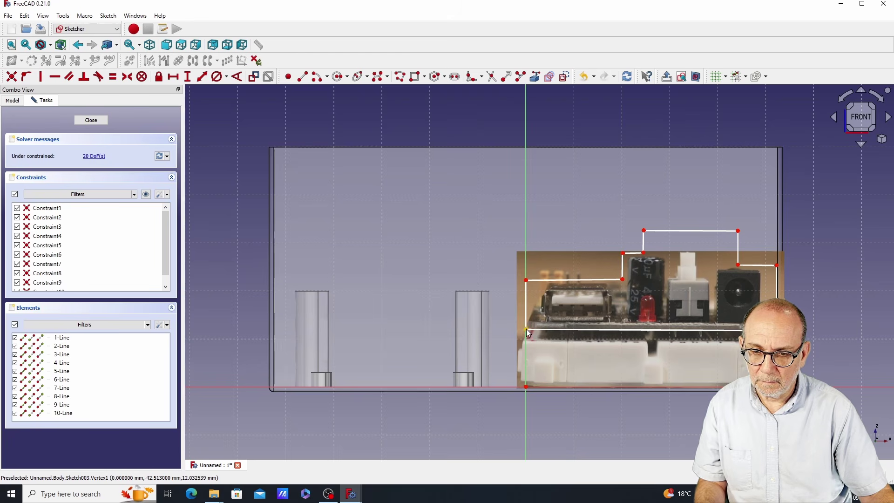
right_click(814, 330)
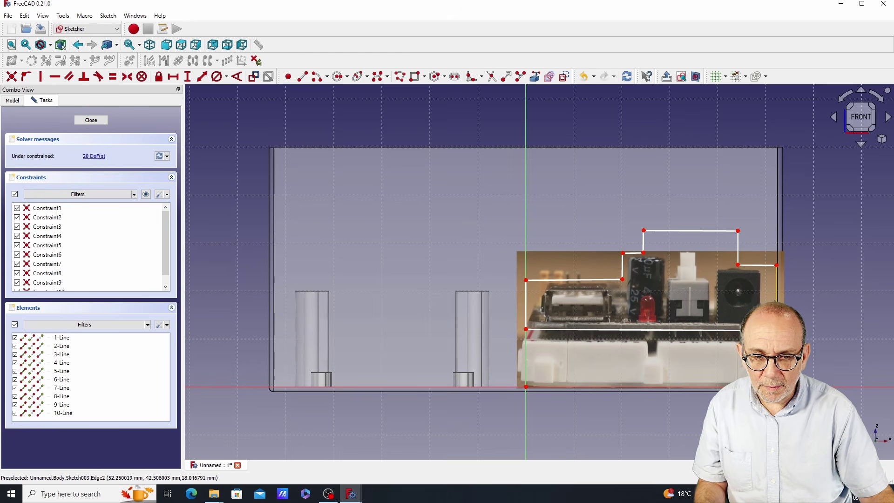
Move the outline's right edge slightly inward from the box wall and raise its bottom edge to the top of the circuit board
scroll(787, 297, up, 4)
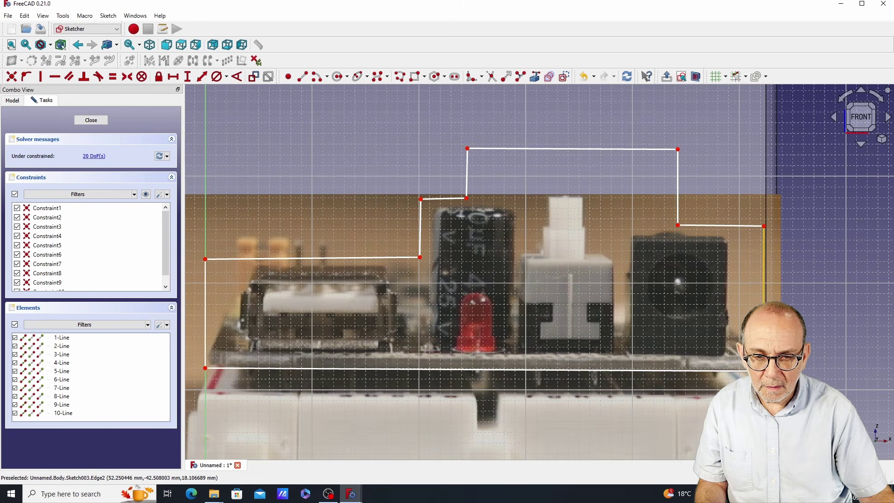
drag(763, 301, 758, 298)
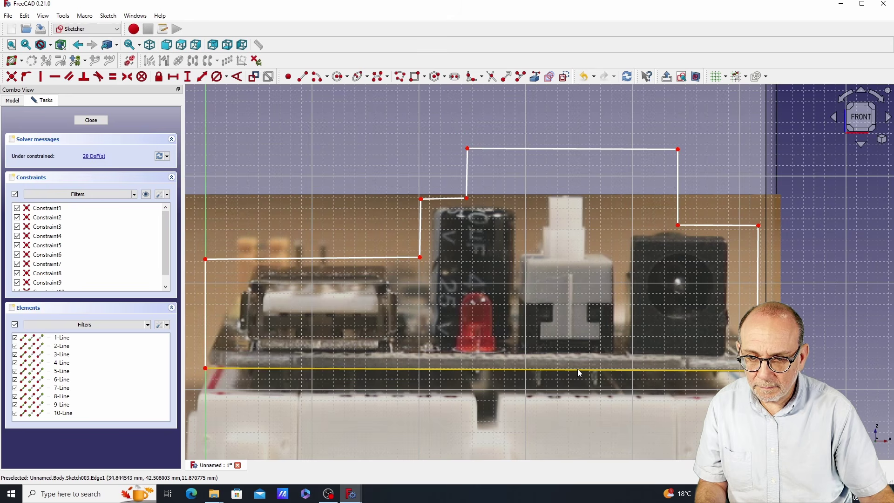
mouse_move(577, 369)
mouse_down()
mouse_move(559, 371)
mouse_move(565, 355)
mouse_up()
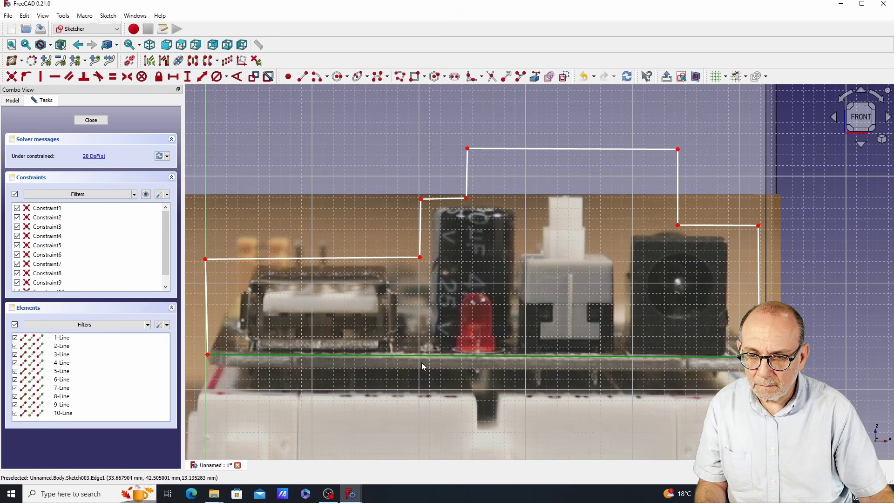
right_click(285, 148)
click(199, 148)
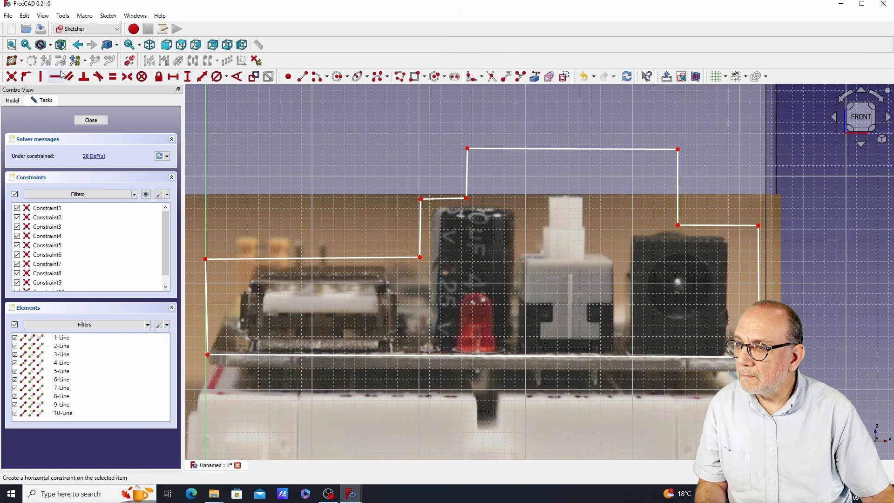
click(189, 77)
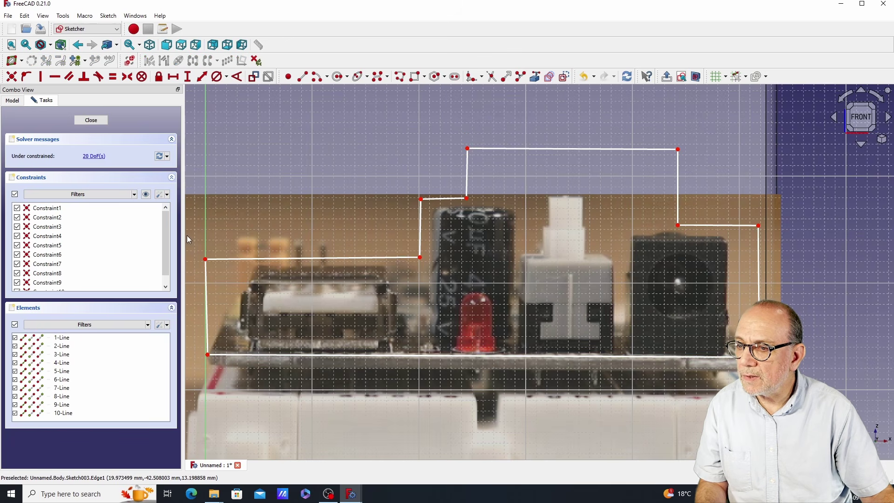
click(206, 321)
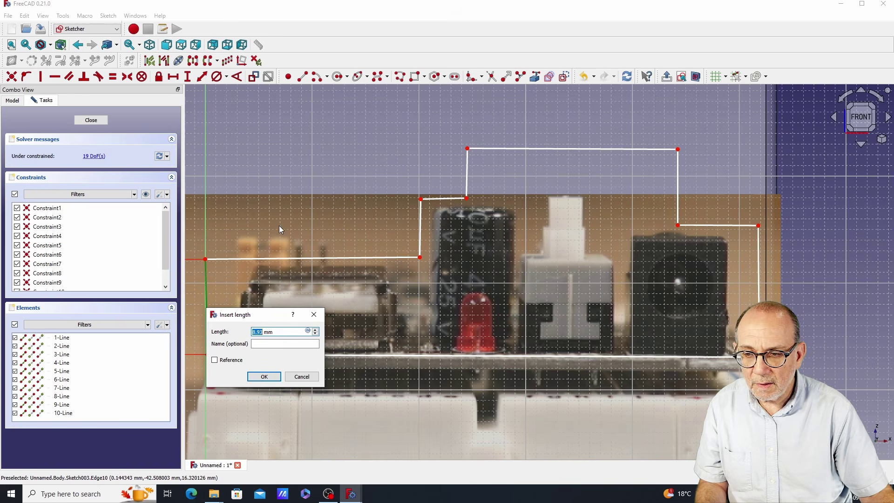
click(264, 377)
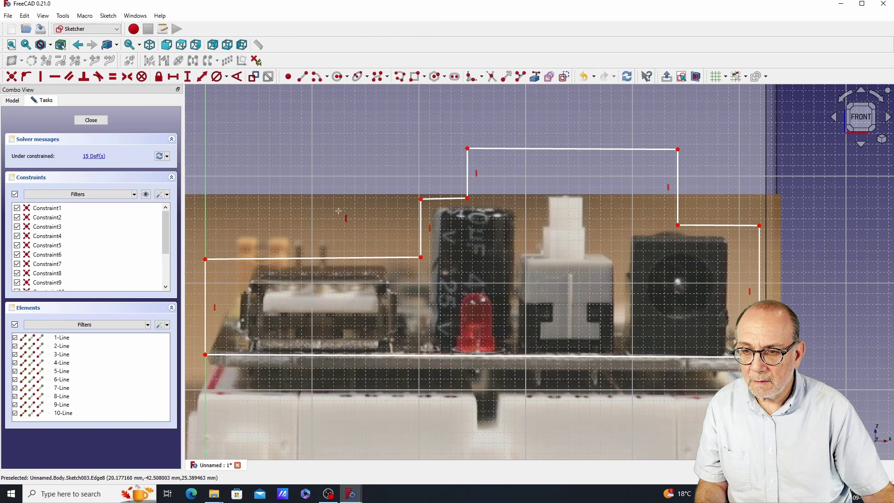
Constrain the stepped outline's upright edges to vertical and its level edges to horizontal
click(55, 78)
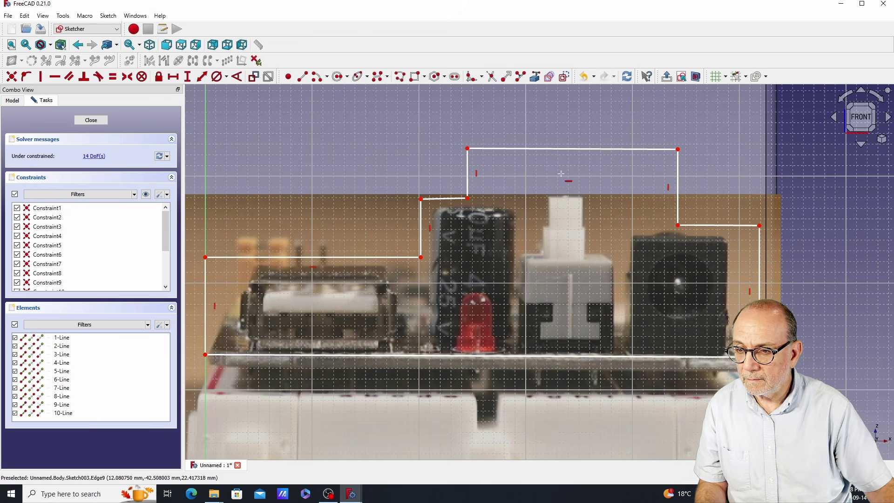
click(547, 149)
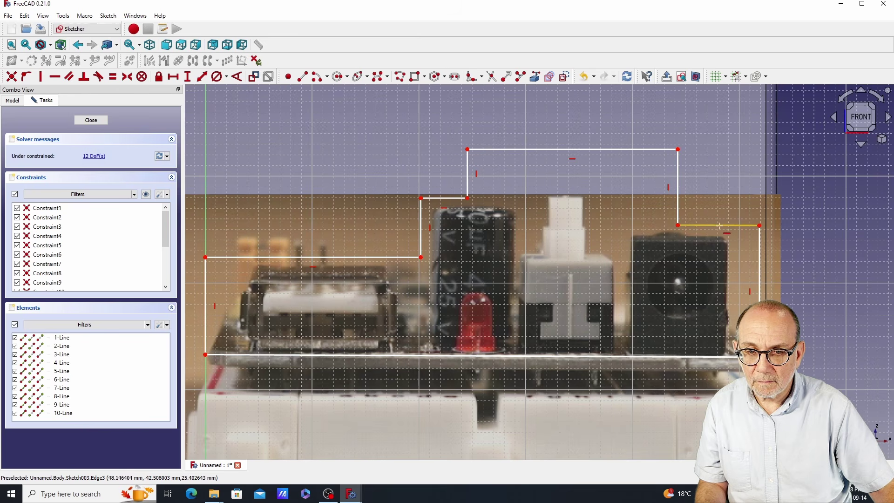
click(719, 225)
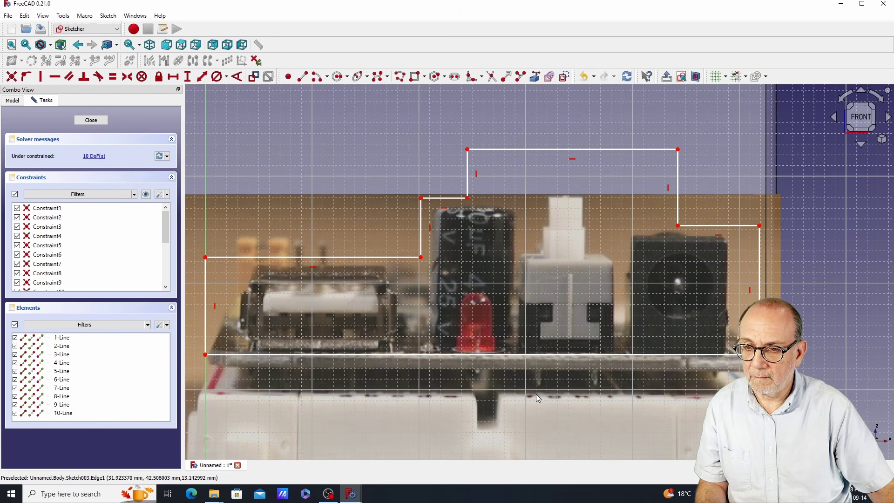
Shift the outline's bottom edge slightly down and to the right, and close the sketch
scroll(533, 386, down, 2)
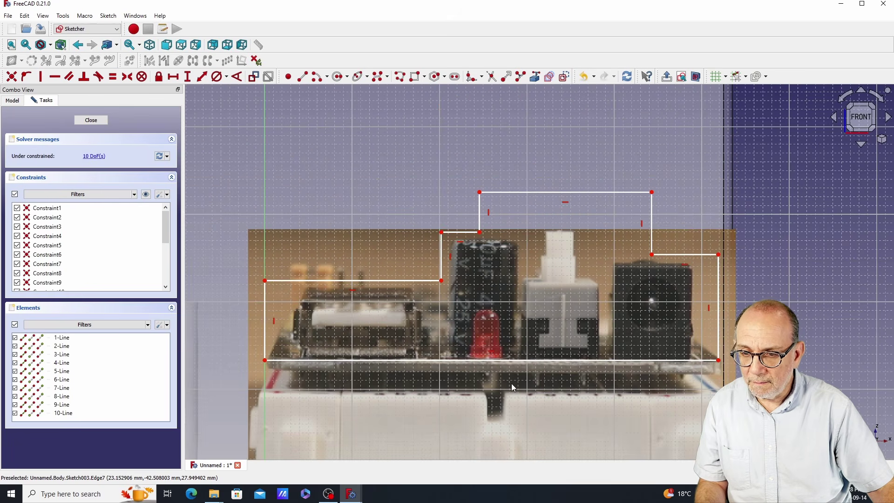
drag(515, 366, 518, 368)
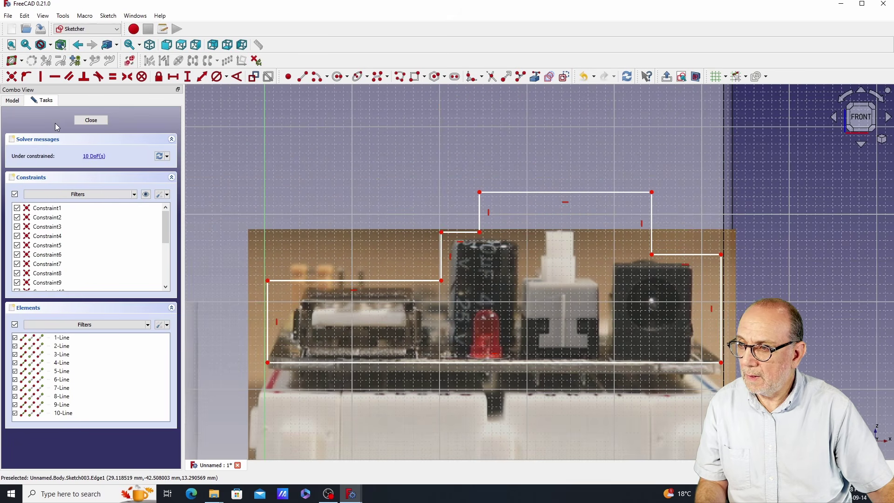
key(Escape)
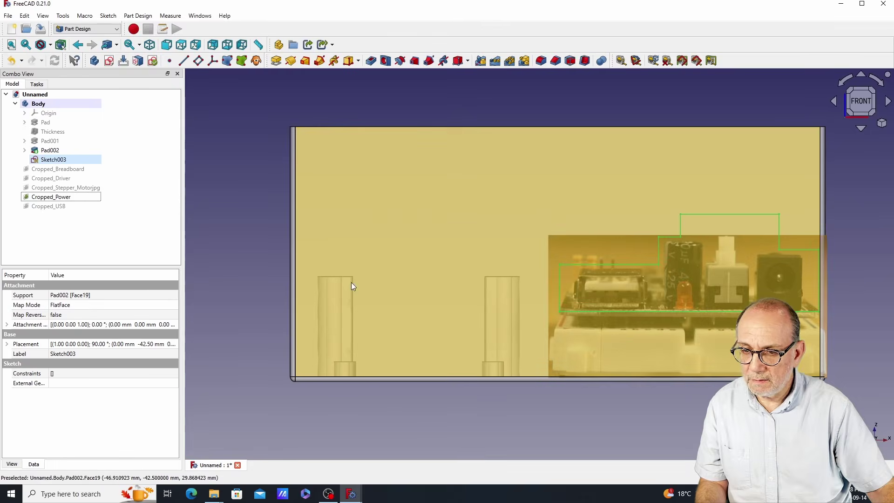
Cut the power-connector outline through the box's front wall with a 5 mm Pocket
middle_drag(330, 339, 301, 342)
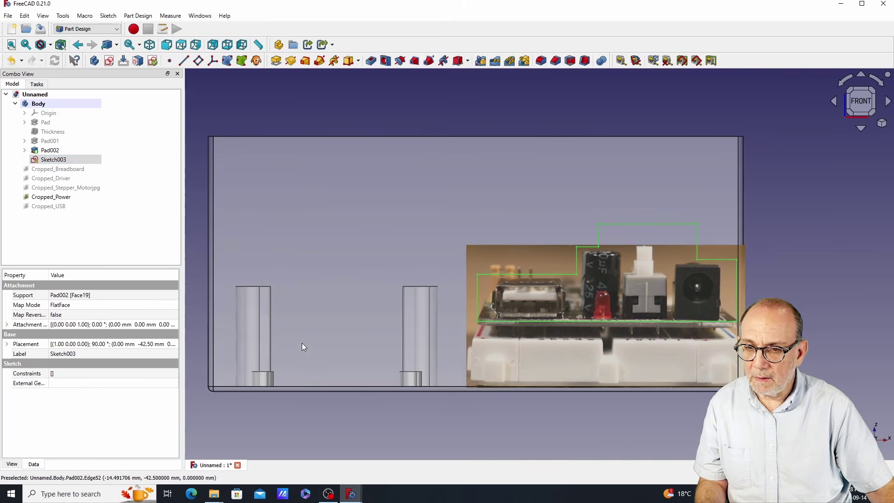
click(371, 65)
middle_drag(816, 318, 808, 244)
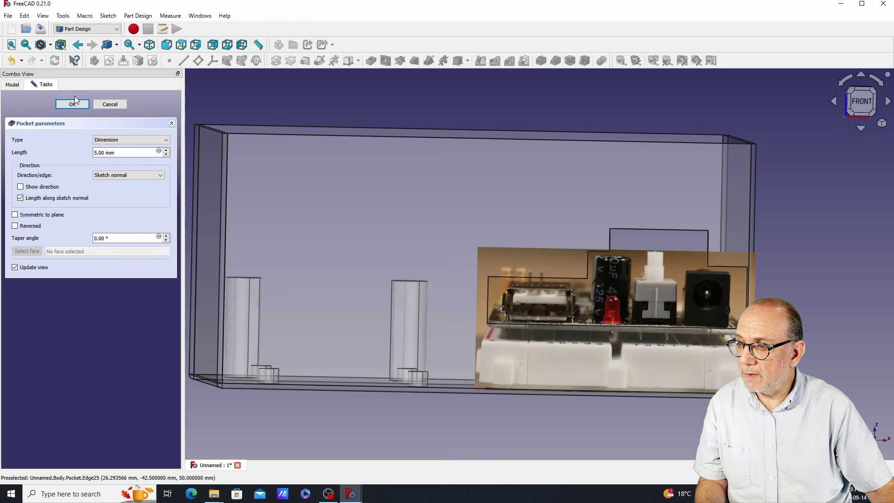
click(72, 104)
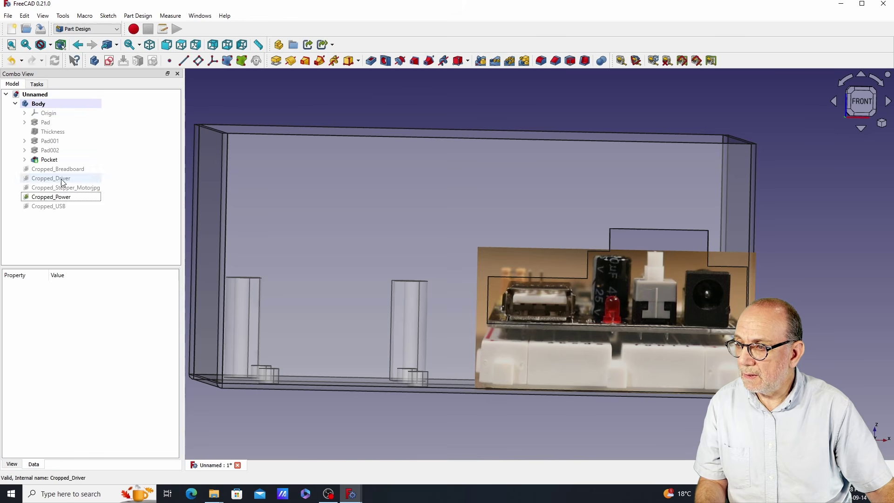
Hide the Cropped_Power image and show the Cropped_USB image
click(51, 197)
key(space)
mouse_move(846, 247)
middle_down()
mouse_move(679, 265)
mouse_move(818, 249)
mouse_move(768, 247)
middle_up()
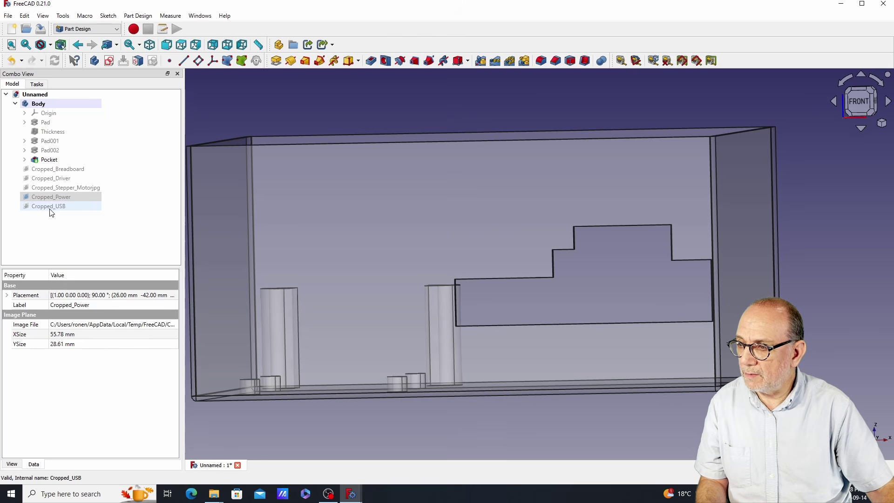
click(49, 206)
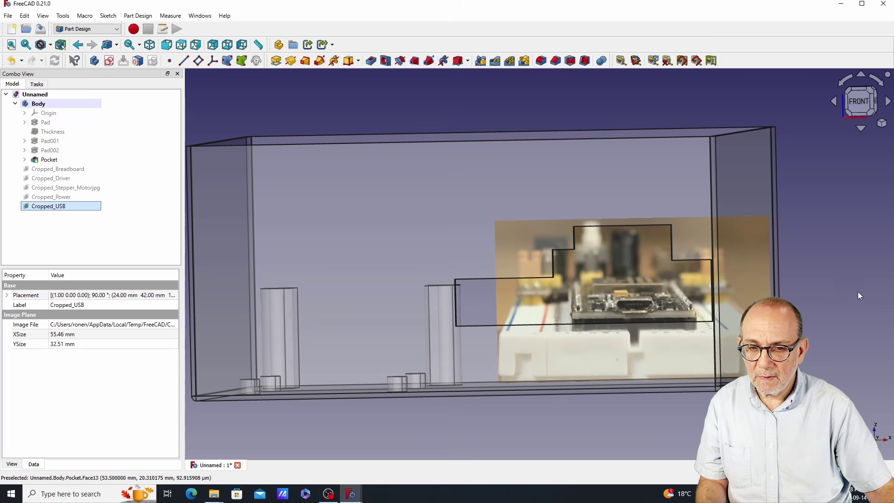
Start a new sketch on the box's outer rear face, seen squarely from the rear
middle_drag(860, 271, 442, 274)
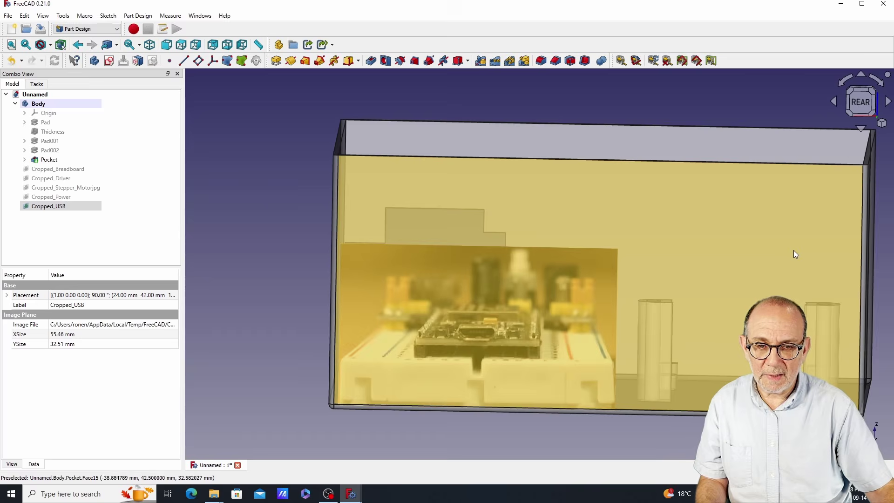
click(788, 241)
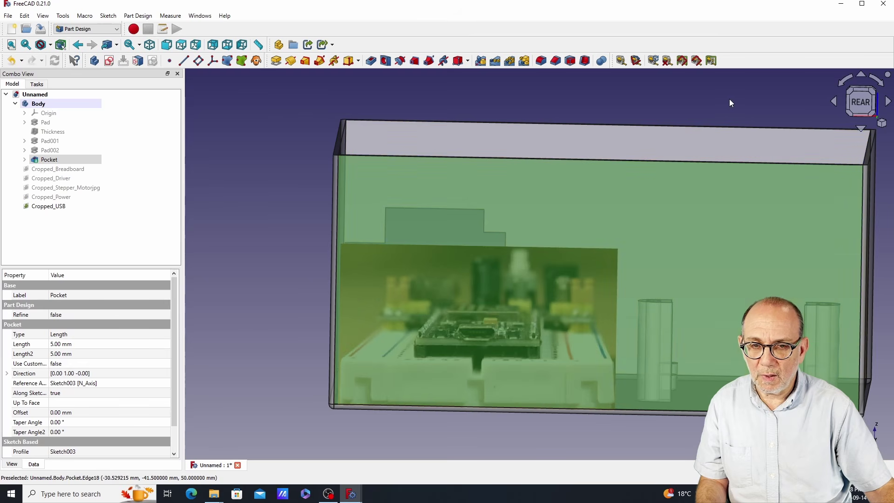
click(859, 107)
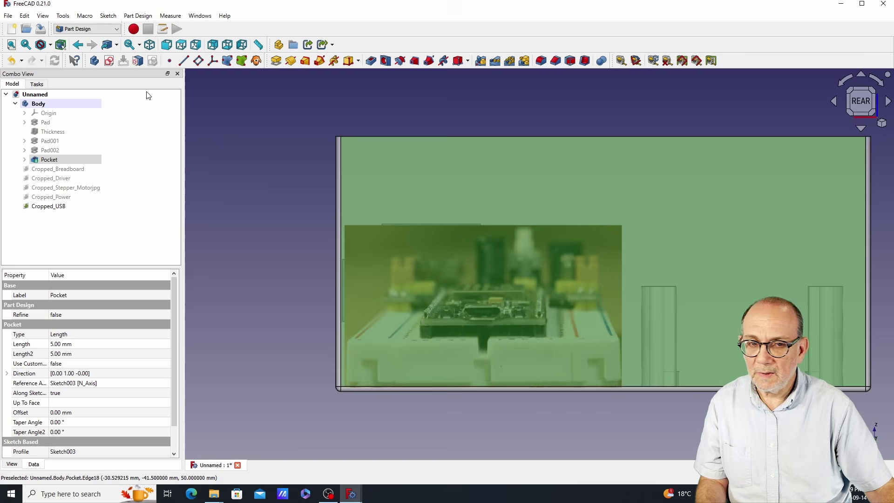
click(106, 63)
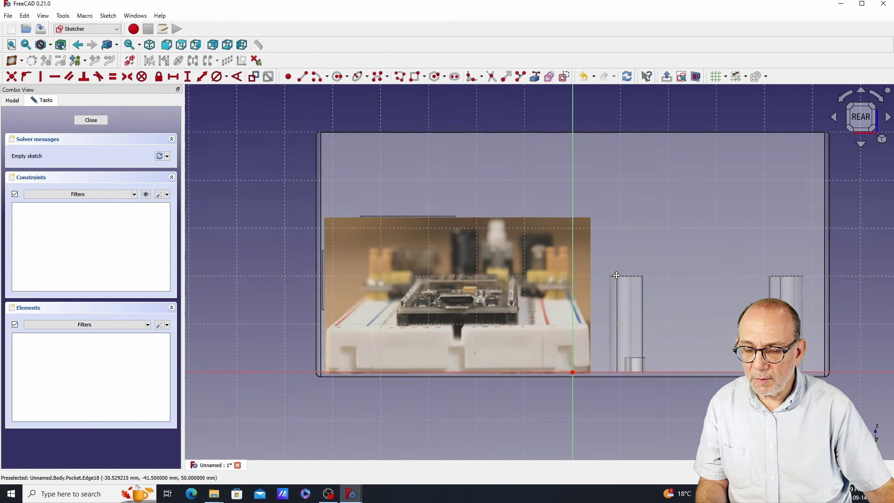
Draw a rectangle about 10.7 mm by 6.2 mm around the micro-USB port in the photo
click(416, 75)
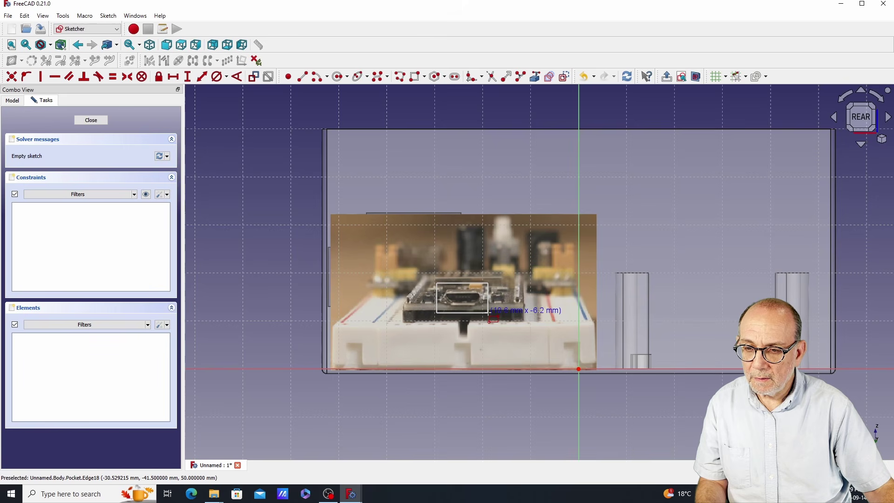
click(489, 312)
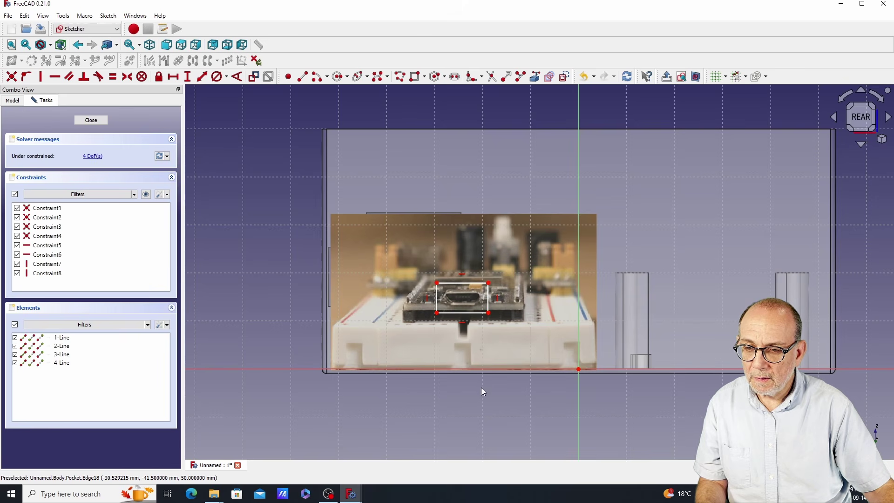
Set the USB rectangle's width to 11 mm and its height to 7 mm
scroll(473, 261, up, 3)
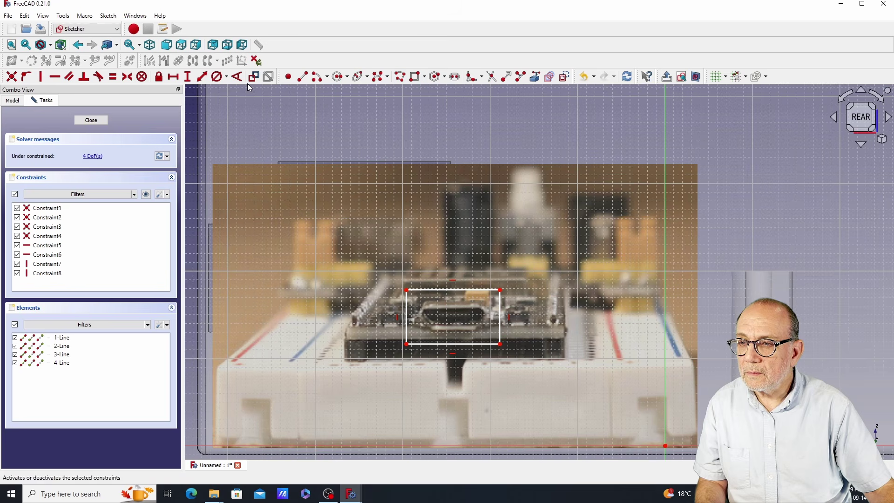
click(172, 76)
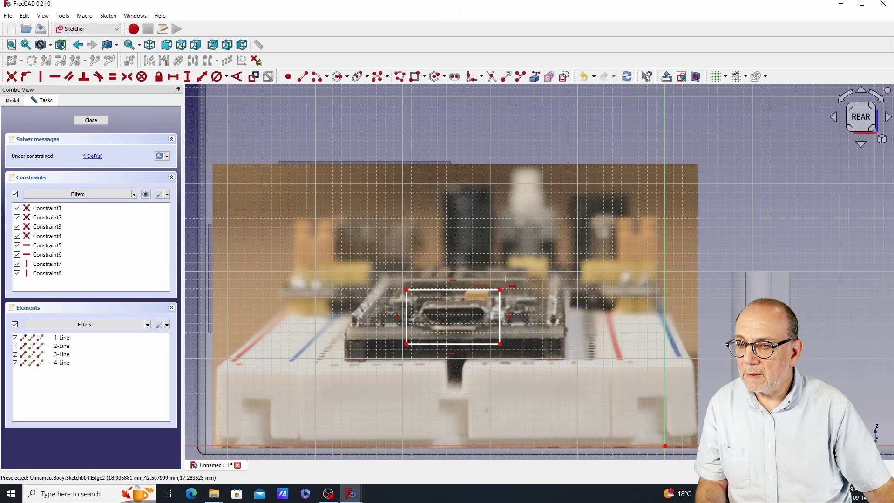
click(463, 290)
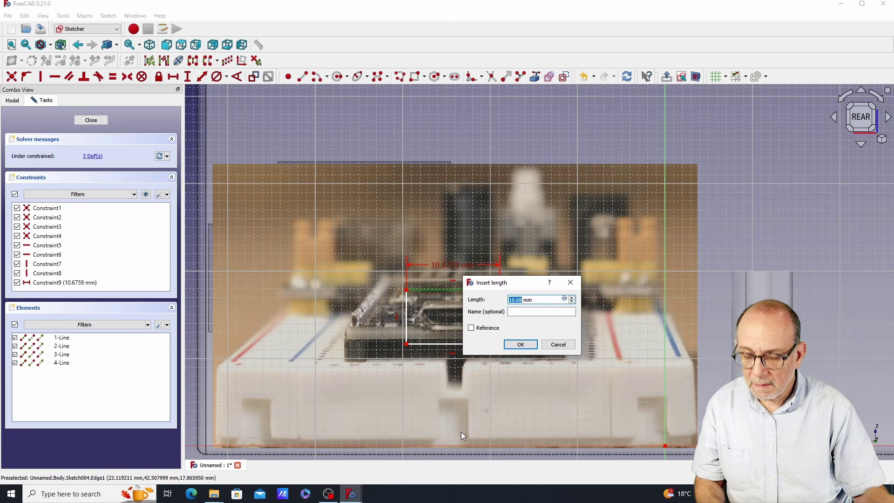
text(11)
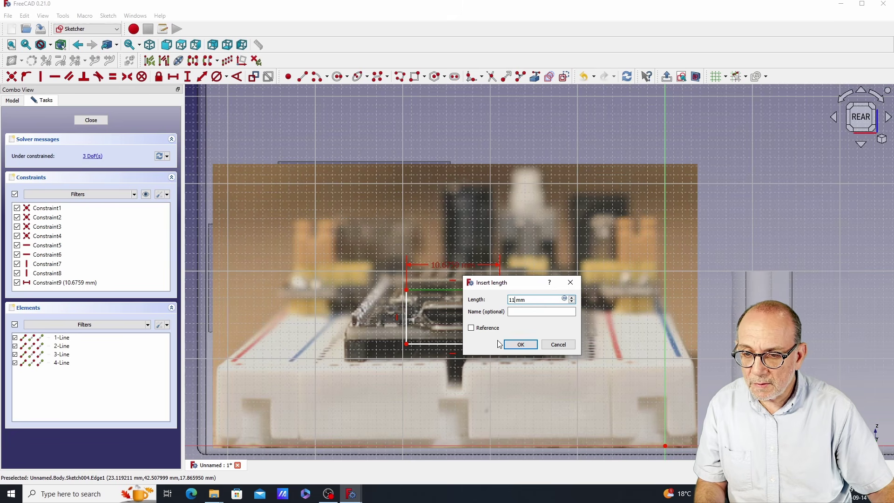
click(534, 345)
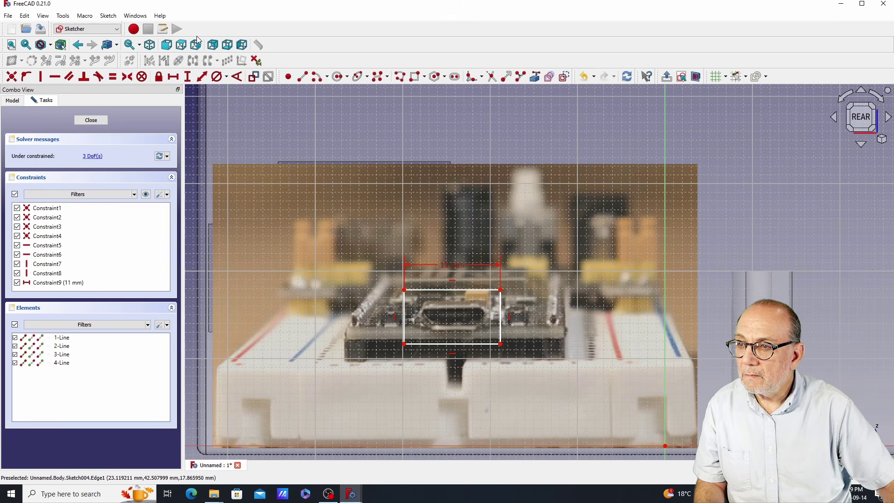
click(188, 78)
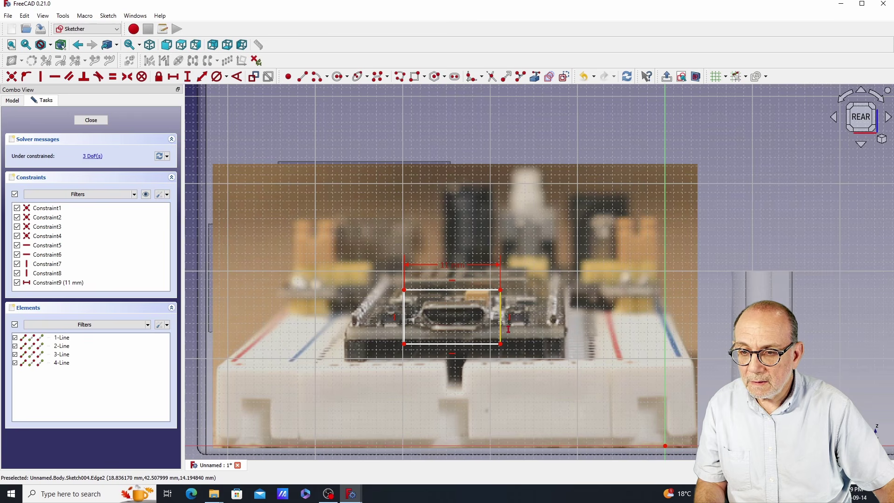
click(500, 321)
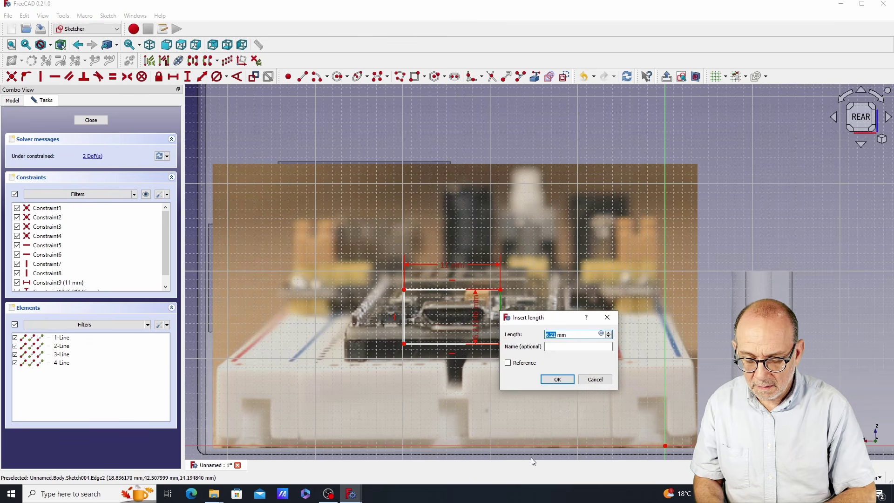
text(7)
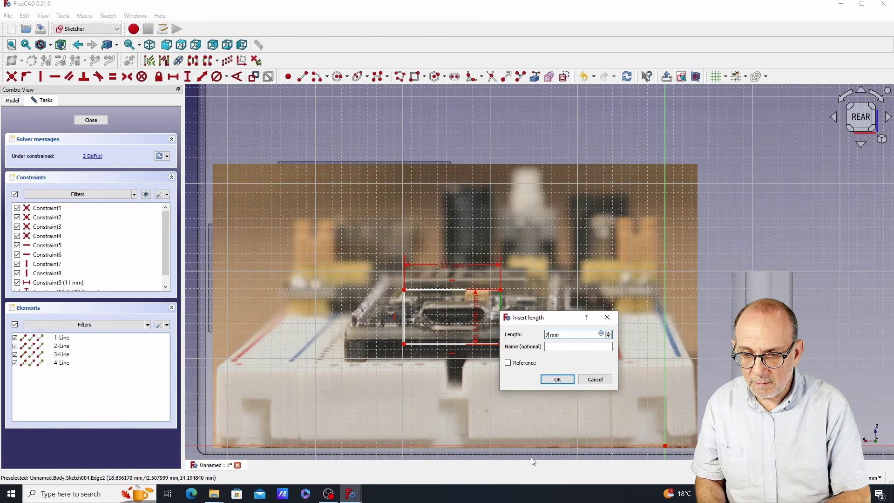
click(556, 379)
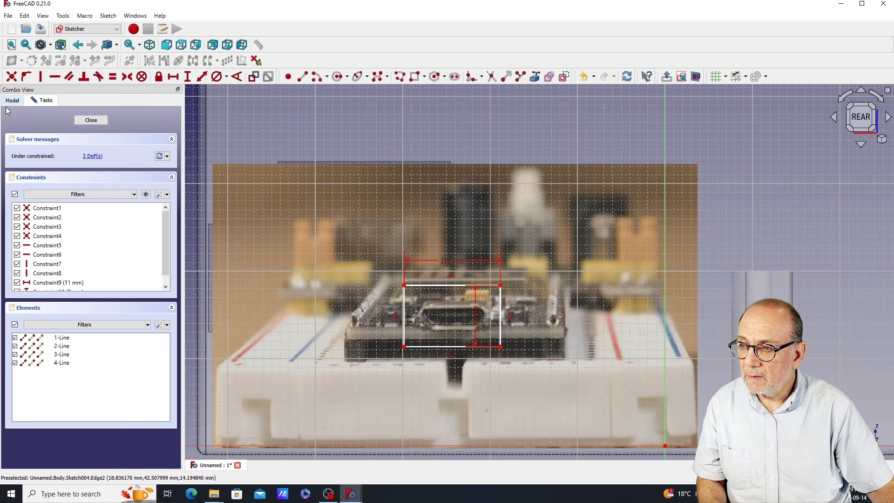
Cut the USB rectangle through the rear wall with a 5 mm Pocket and hide the Cropped_USB image
key(Escape)
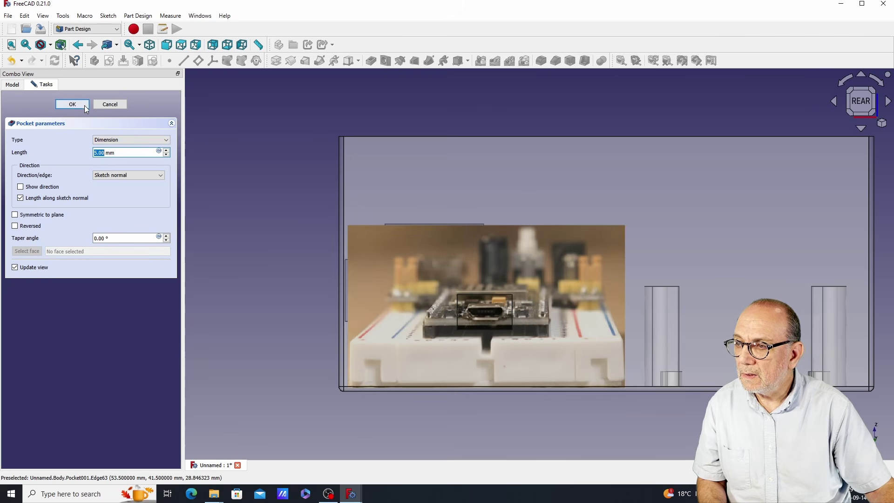
click(80, 104)
middle_drag(690, 264, 582, 269)
click(47, 215)
key(space)
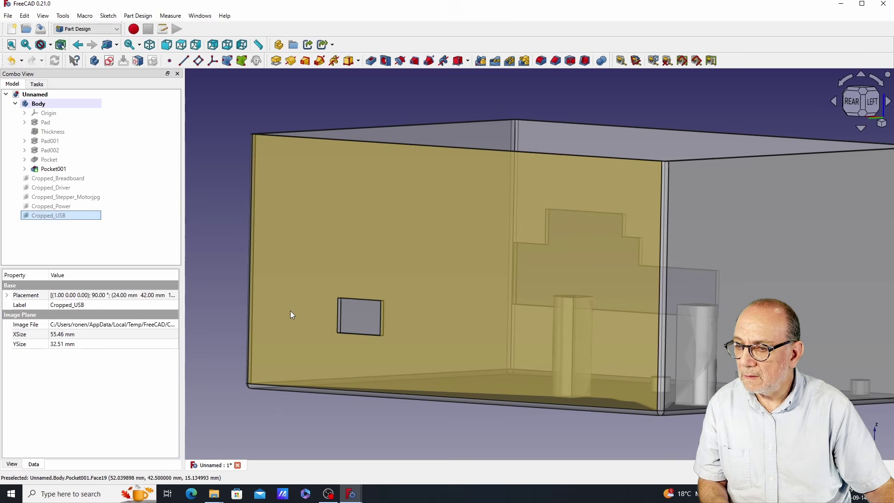
middle_drag(489, 320, 592, 315)
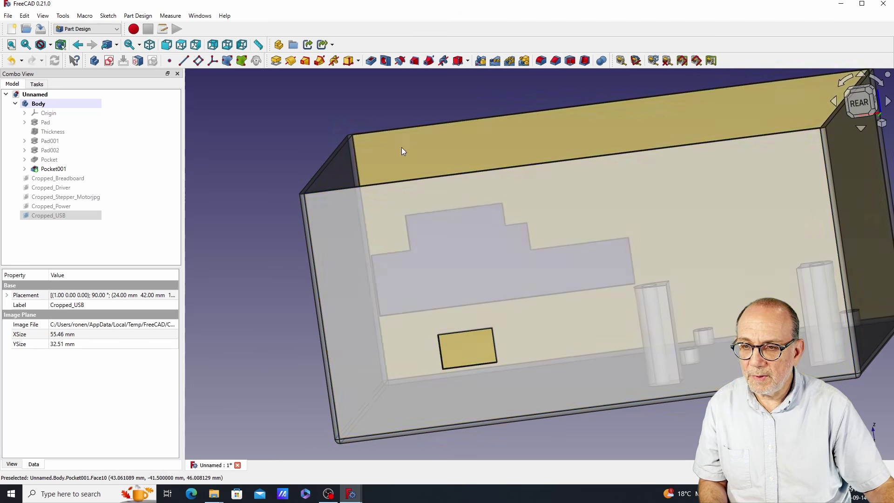
mouse_move(401, 147)
middle_down()
mouse_move(454, 135)
mouse_move(413, 147)
middle_up()
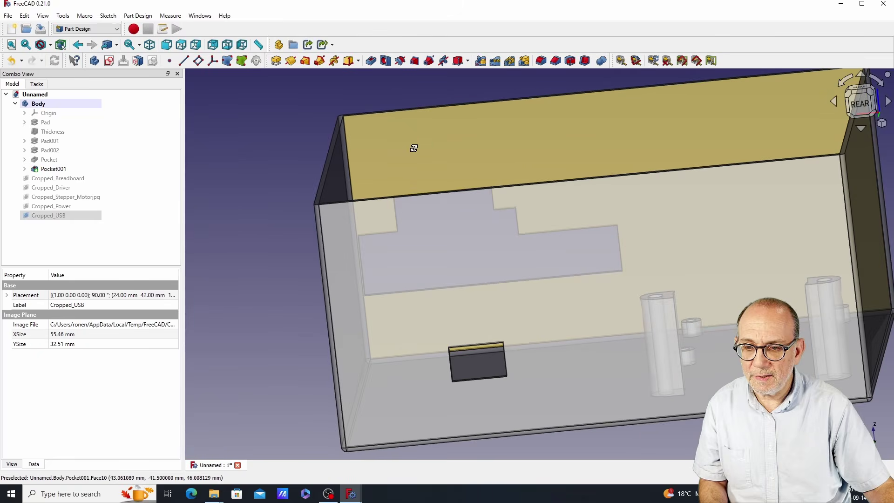
middle_drag(818, 337, 749, 255)
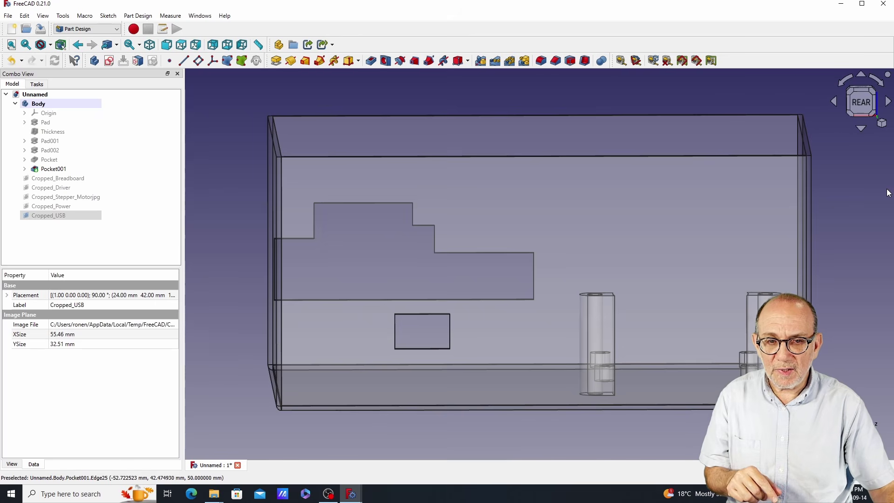
click(887, 192)
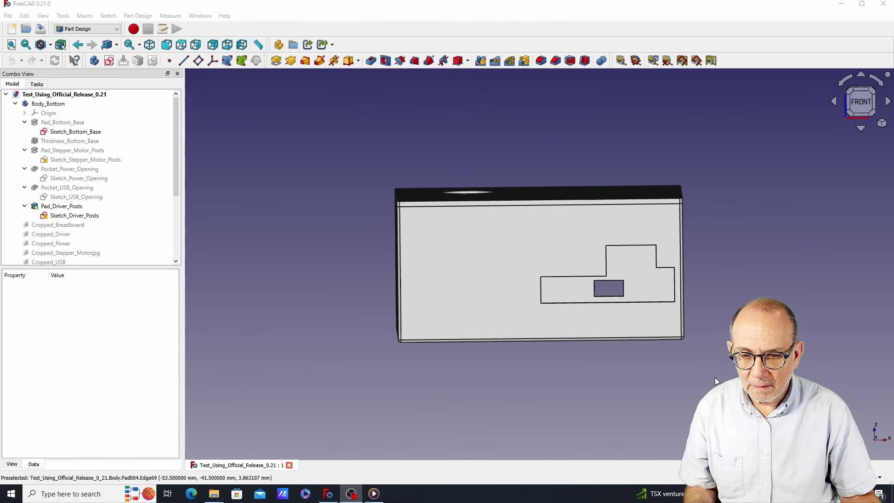
Hide Body_Bottom and examine the lid, its feature list and its round stepper motor hole from several angles
middle_drag(634, 151, 578, 93)
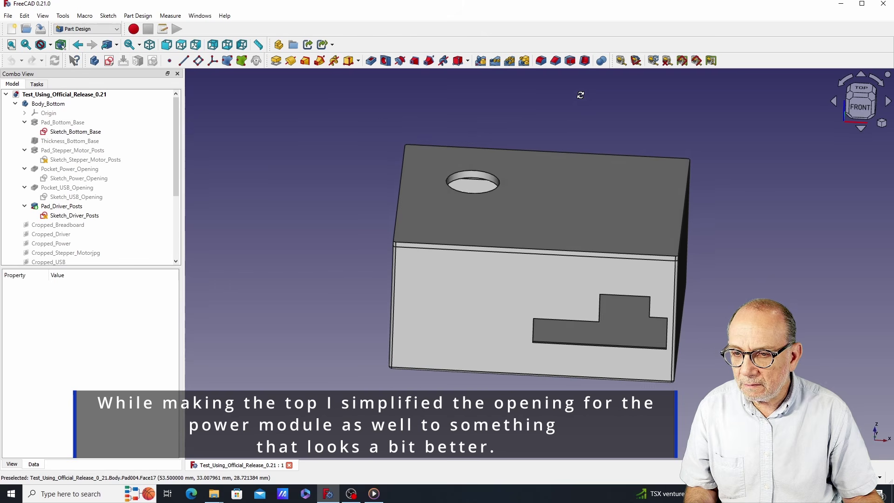
scroll(121, 191, down, 2)
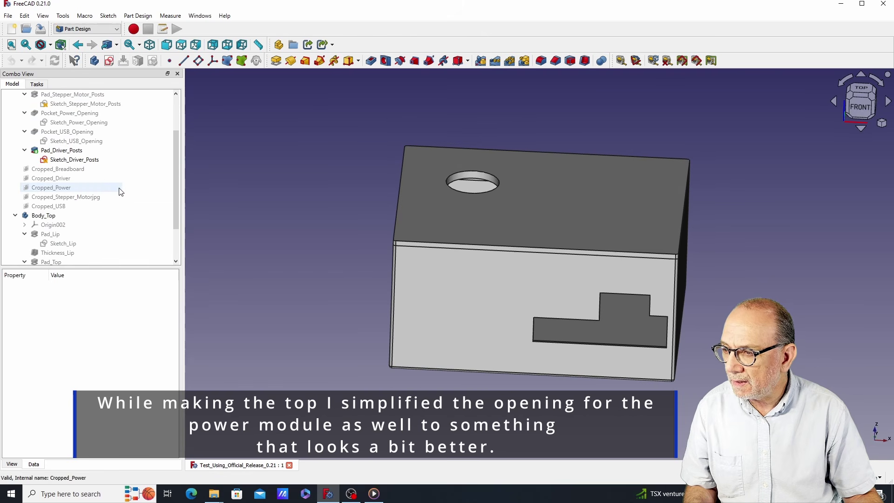
scroll(122, 190, up, 2)
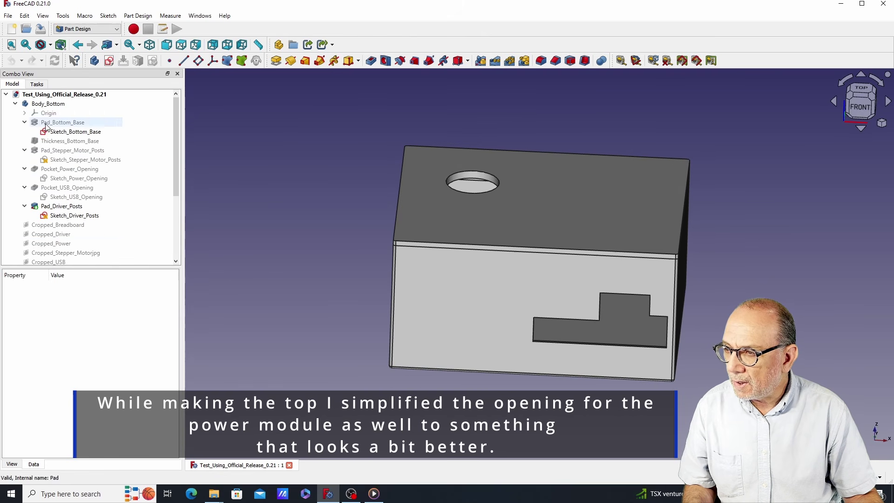
click(57, 103)
middle_drag(582, 372, 592, 335)
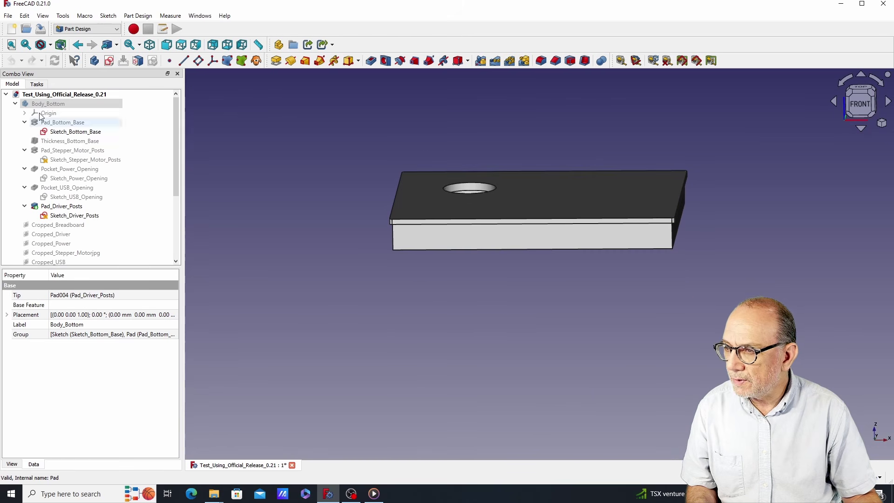
scroll(94, 195, down, 4)
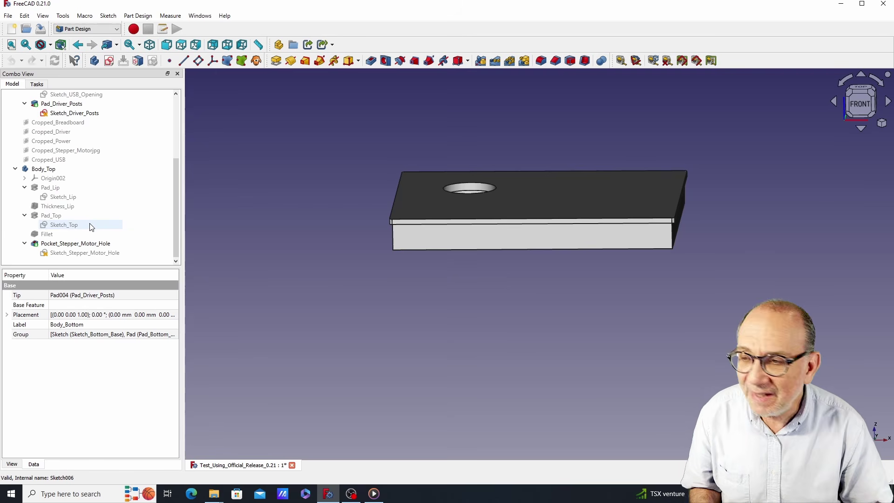
scroll(92, 227, up, 4)
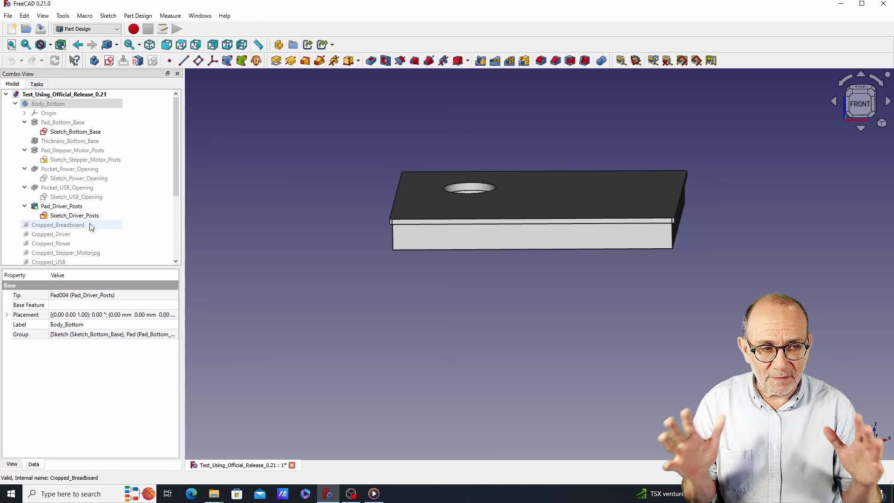
scroll(126, 165, down, 4)
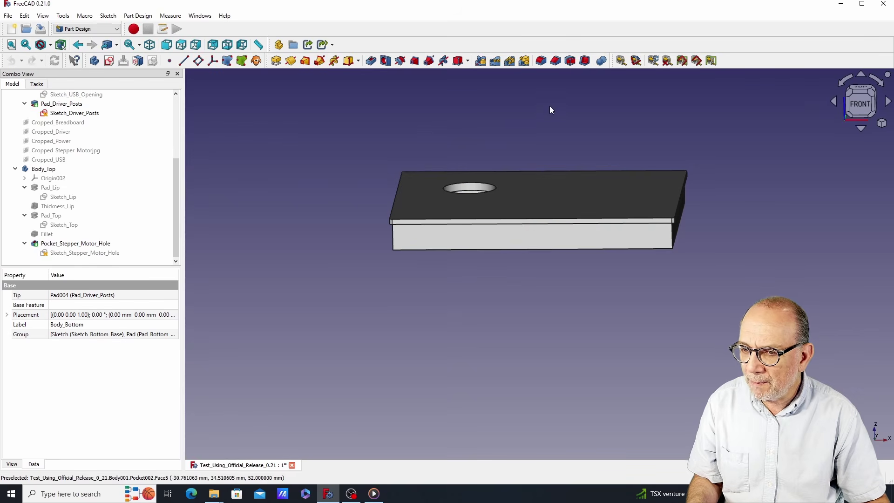
scroll(175, 174, up, 4)
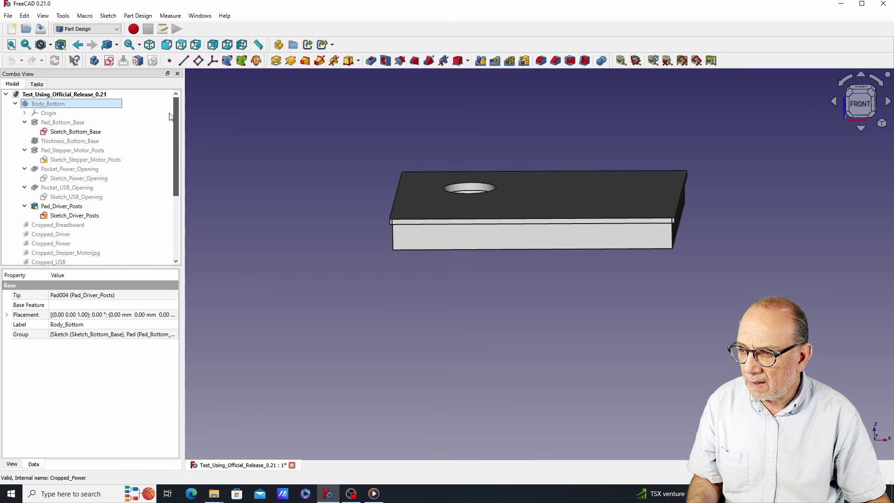
middle_drag(457, 153, 486, 186)
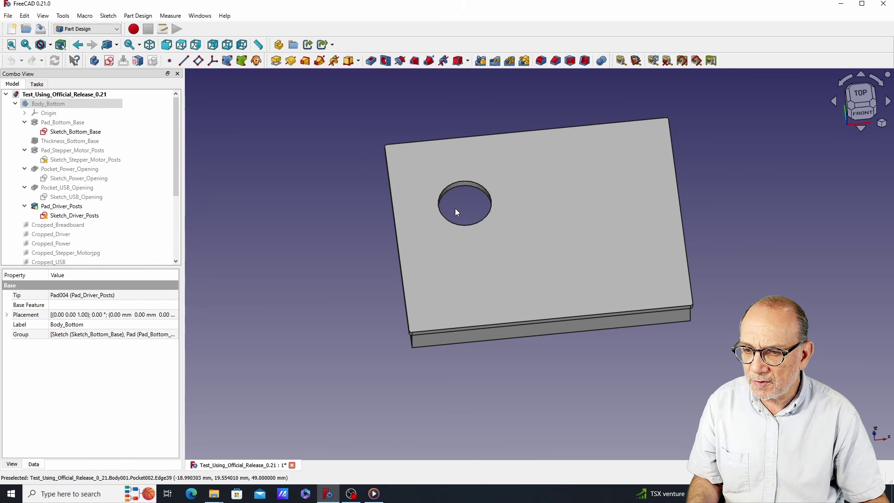
Show Body_Bottom again beneath the lid and clear the selection
middle_drag(475, 394, 596, 433)
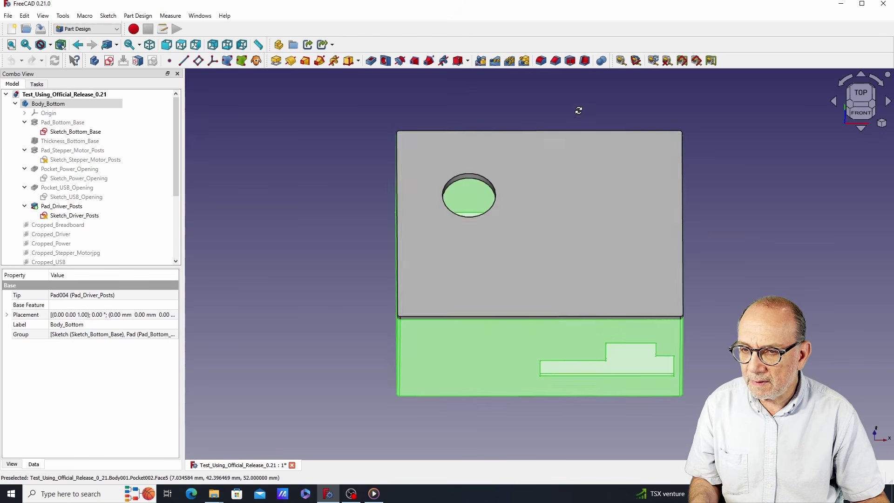
middle_drag(579, 108, 566, 141)
click(328, 206)
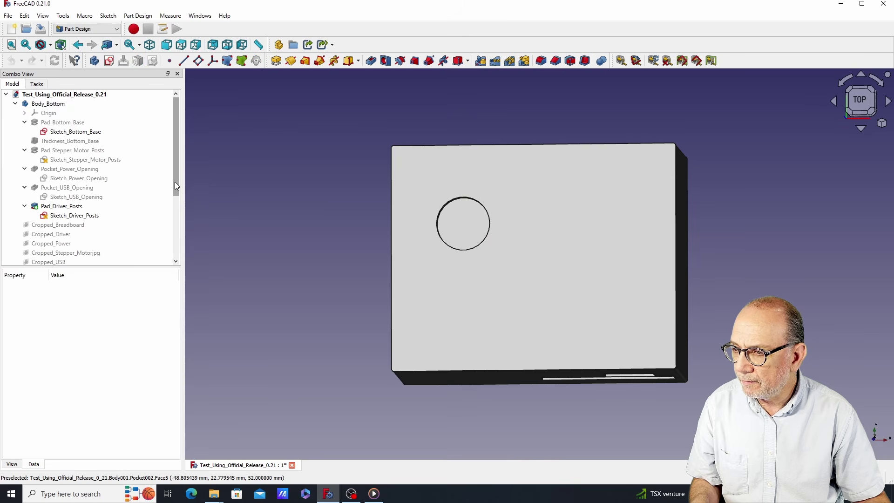
Show the Cropped_Stepper_Motorjpg image and check its alignment with the lid's round hole squarely from the top
drag(175, 182, 177, 140)
click(463, 223)
middle_drag(334, 219, 350, 231)
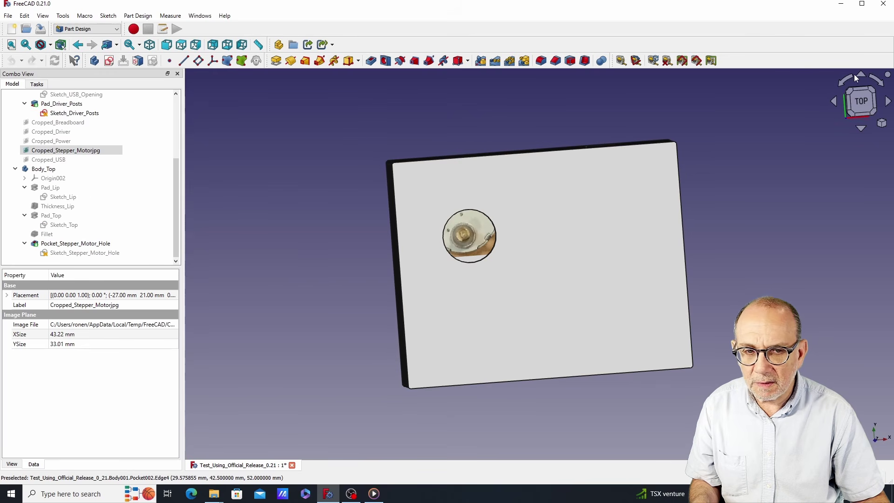
click(866, 101)
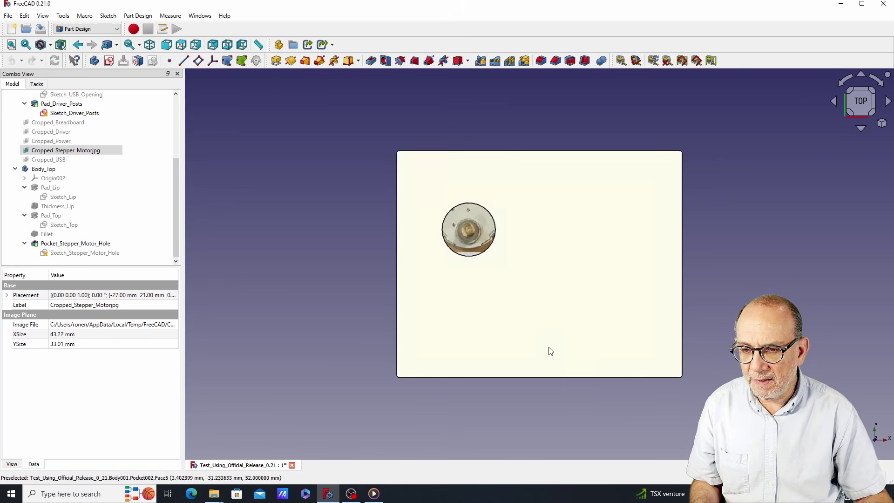
scroll(542, 325, up, 5)
Examine the closed box from the front, with the lid's motor hole and the power opening in view
middle_drag(549, 377, 559, 365)
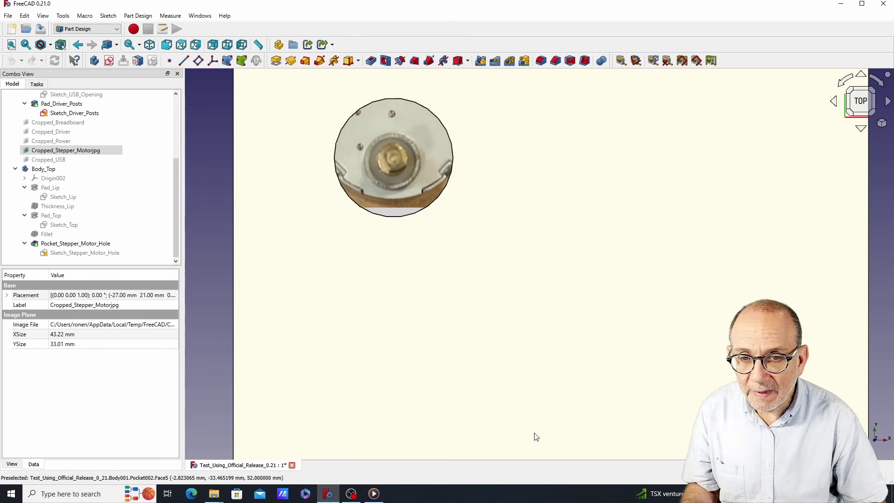
scroll(556, 319, down, 3)
key(0)
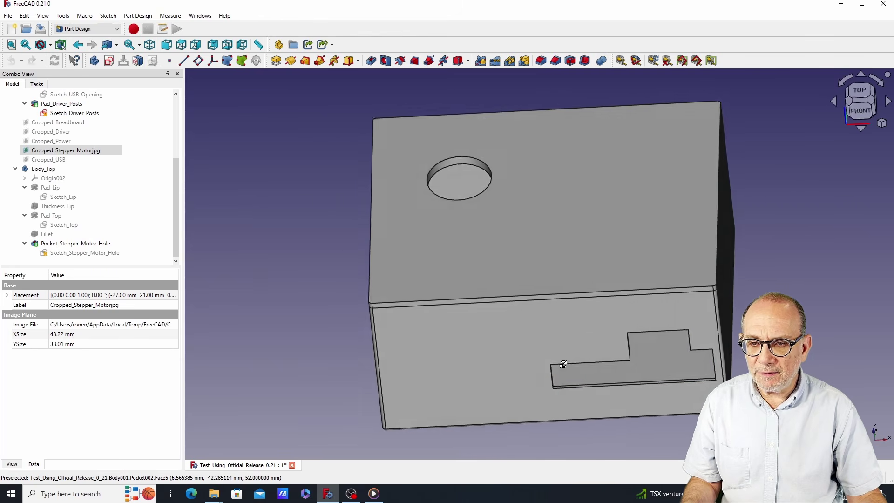
middle_drag(400, 454, 522, 424)
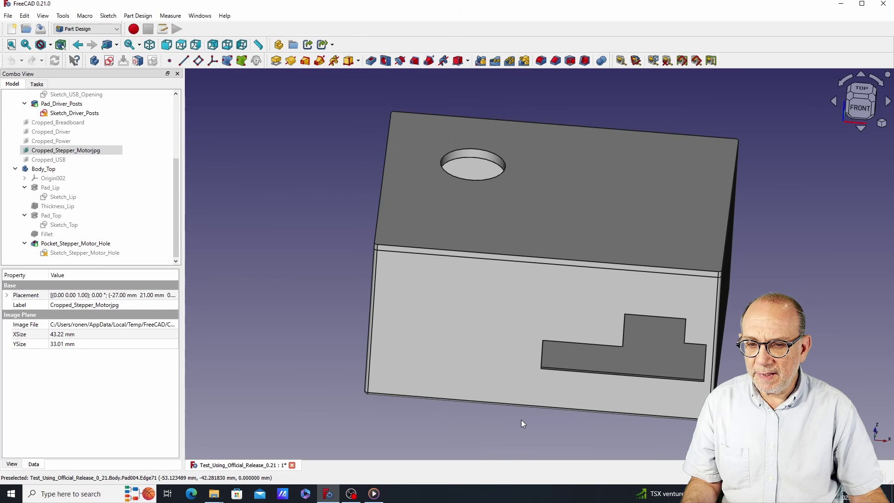
middle_drag(605, 444, 610, 416)
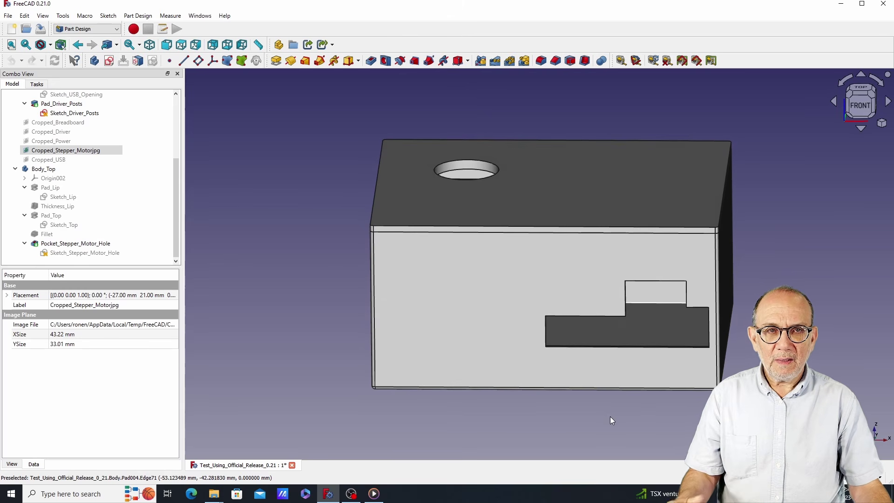